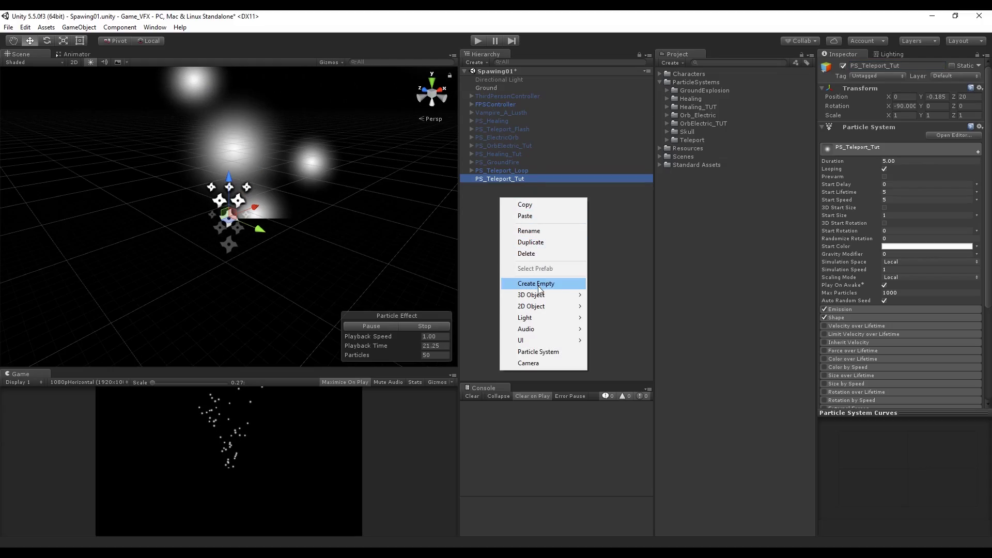
Step: Delete the existing PS_Teleport_Tut particle system and create an empty game object named PS_Teleport_Tut in its place
{"action": "left_click", "coordinate": [507, 181]}
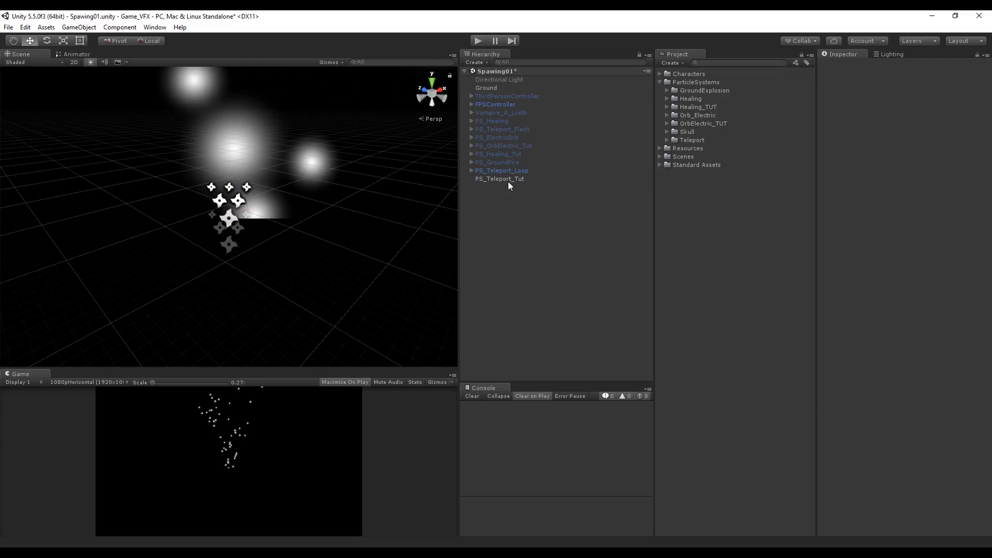
{"action": "key", "text": "Delete"}
{"action": "right_click", "coordinate": [492, 193]}
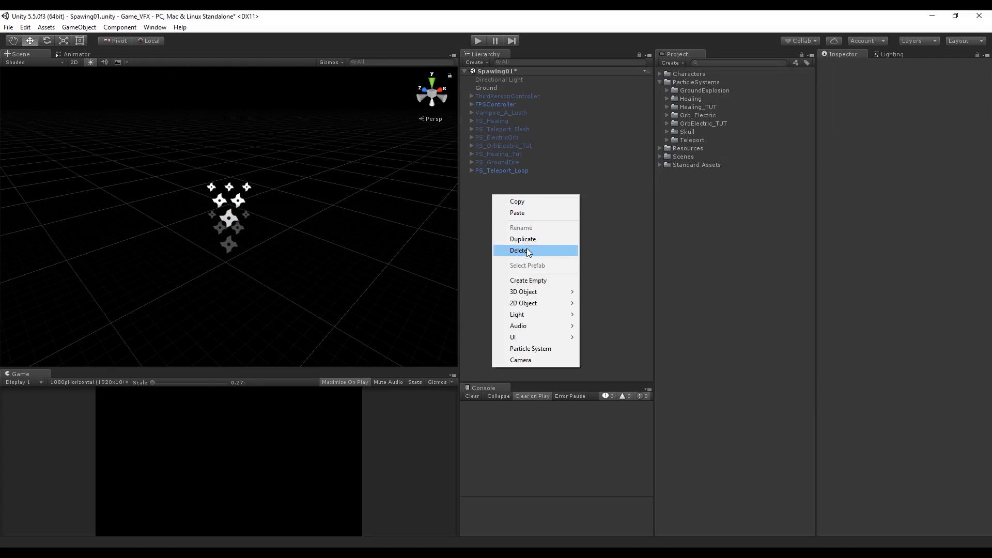
{"action": "left_click", "coordinate": [533, 279]}
{"action": "left_click", "coordinate": [899, 67]}
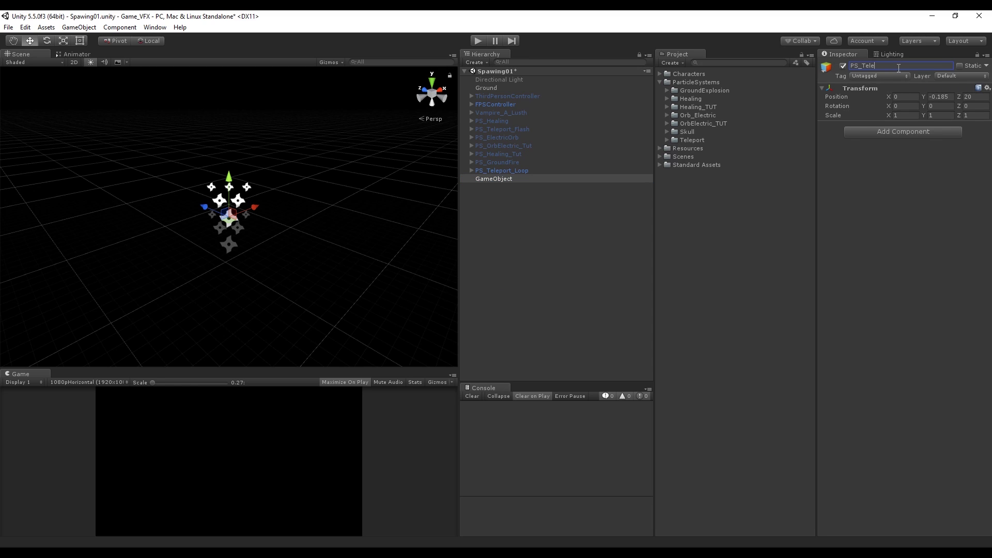
Step: Add a particle system as a child of PS_Teleport_Tut and name it GroundSymbol
{"action": "right_click", "coordinate": [488, 178]}
{"action": "left_click", "coordinate": [542, 333]}
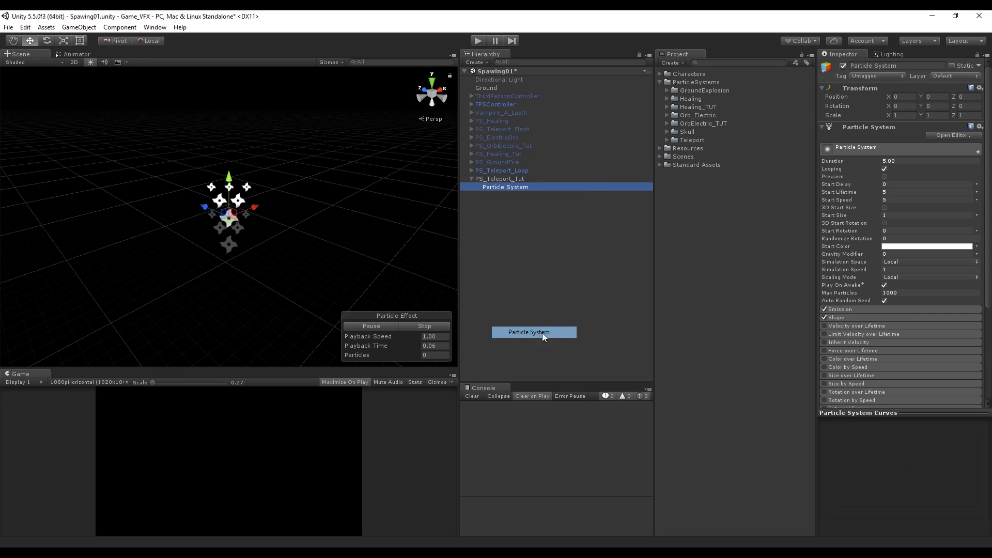
{"action": "left_click", "coordinate": [916, 65]}
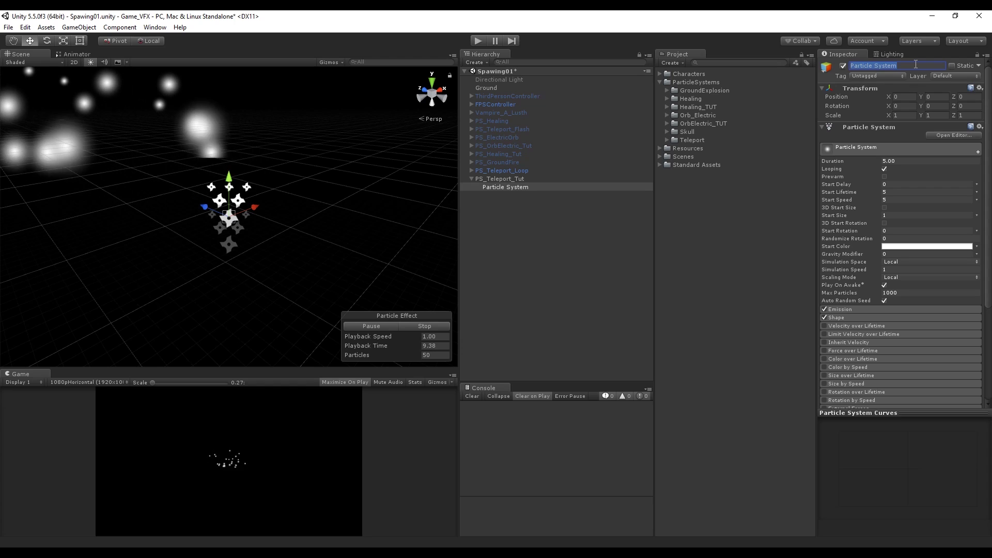
{"action": "type", "text": "Ground"}
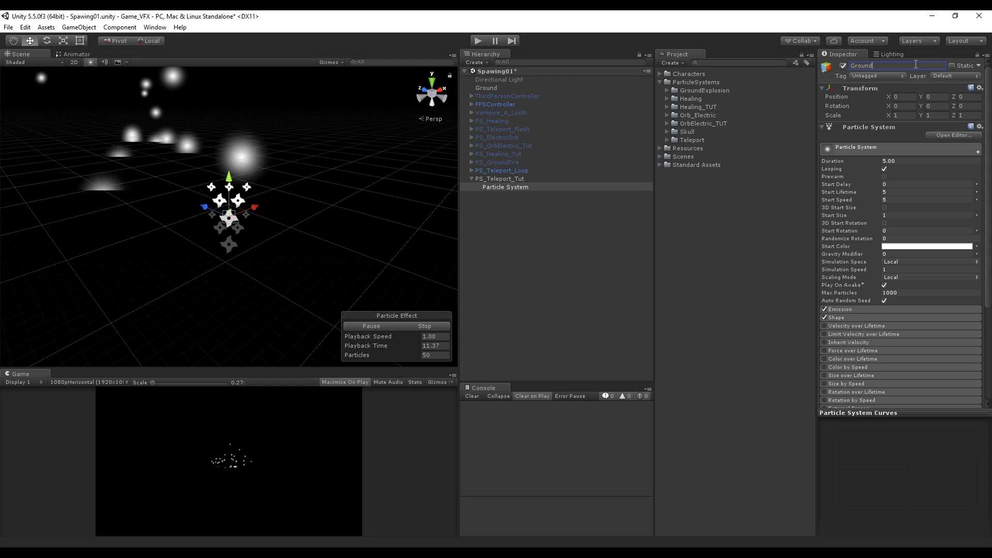
{"action": "type", "text": "Symbol"}
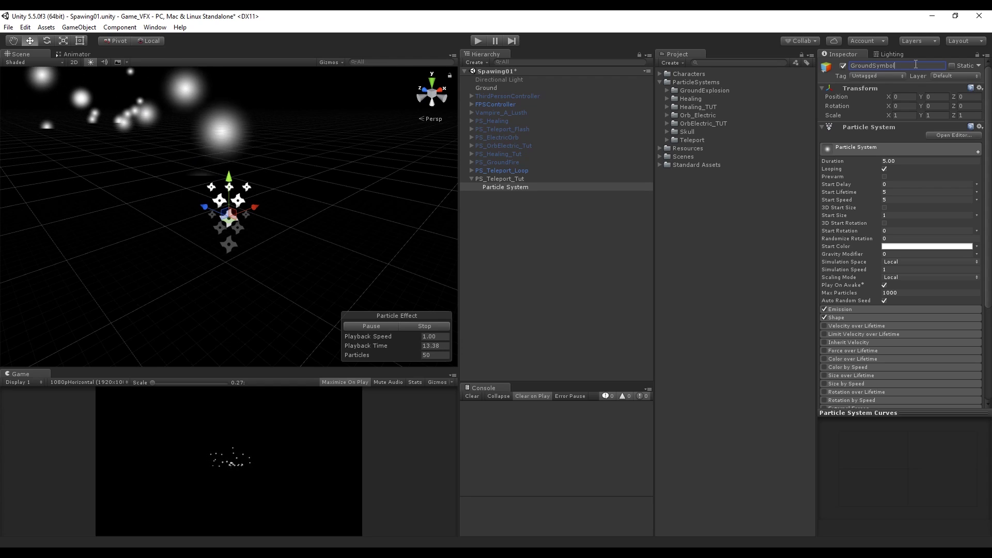
{"action": "key", "text": "Return"}
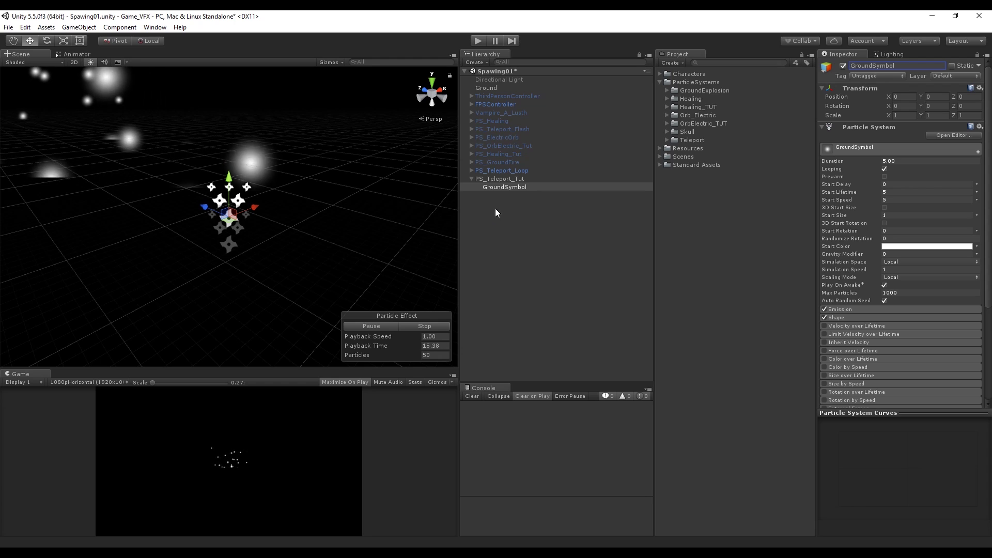
Step: Set GroundSymbol's X rotation to -90, its start speed to 0 and its start lifetime to 3
{"action": "left_click", "coordinate": [903, 106]}
{"action": "type", "text": "-90"}
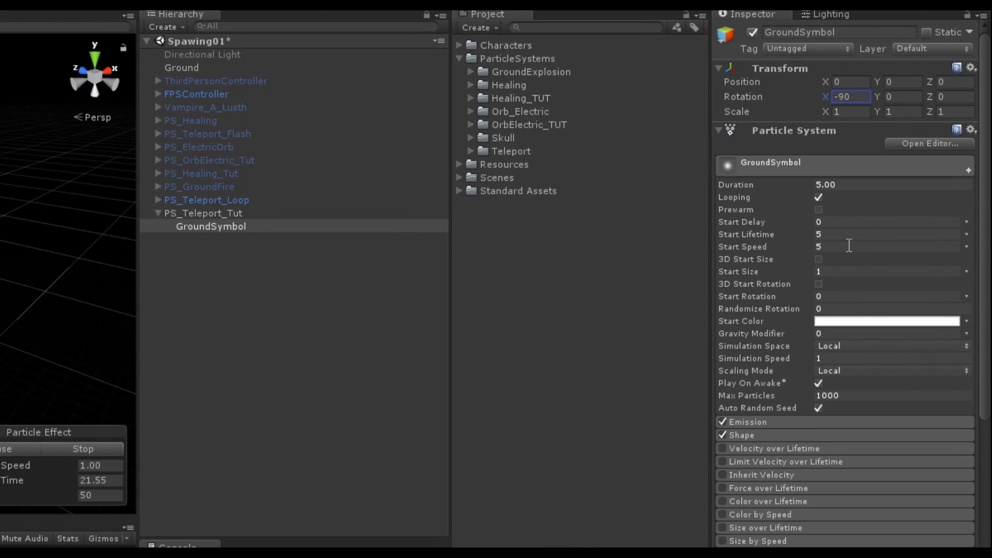
{"action": "left_click", "coordinate": [848, 246]}
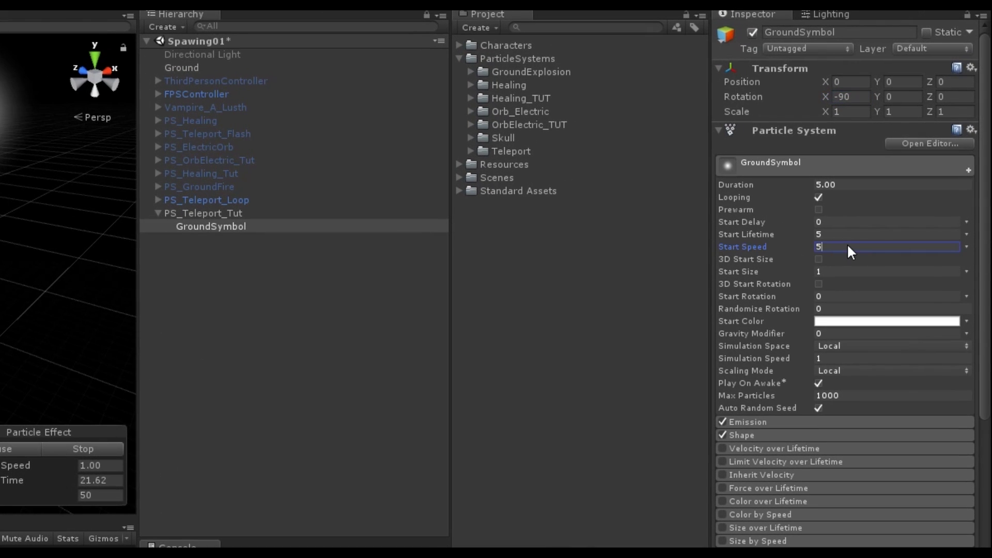
{"action": "key", "text": "BackSpace"}
{"action": "type", "text": "0"}
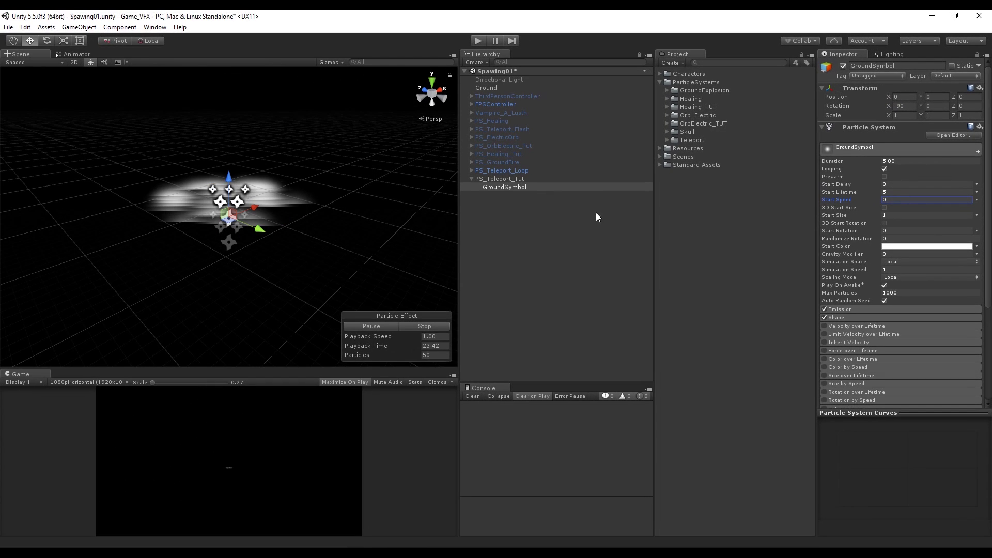
{"action": "key", "text": "shift+Tab"}
{"action": "type", "text": "3"}
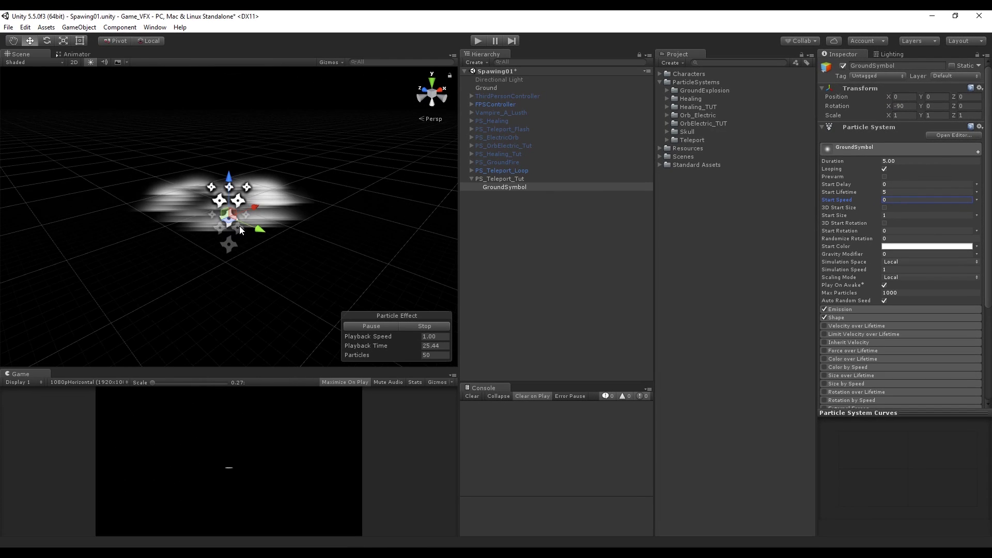
Step: Set GroundSymbol's emission rate over time to 1 and disable its Shape module
{"action": "left_click", "coordinate": [867, 310]}
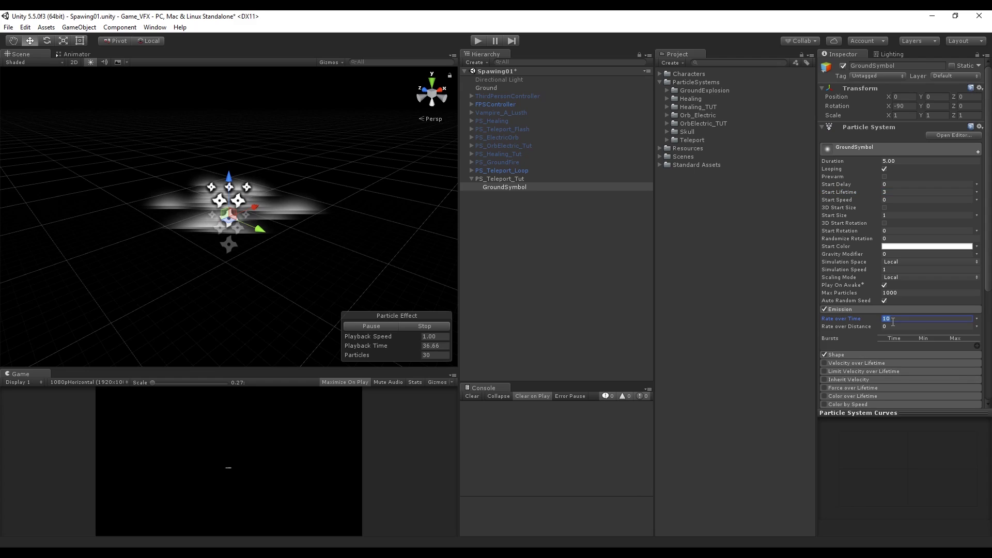
{"action": "left_click", "coordinate": [892, 319]}
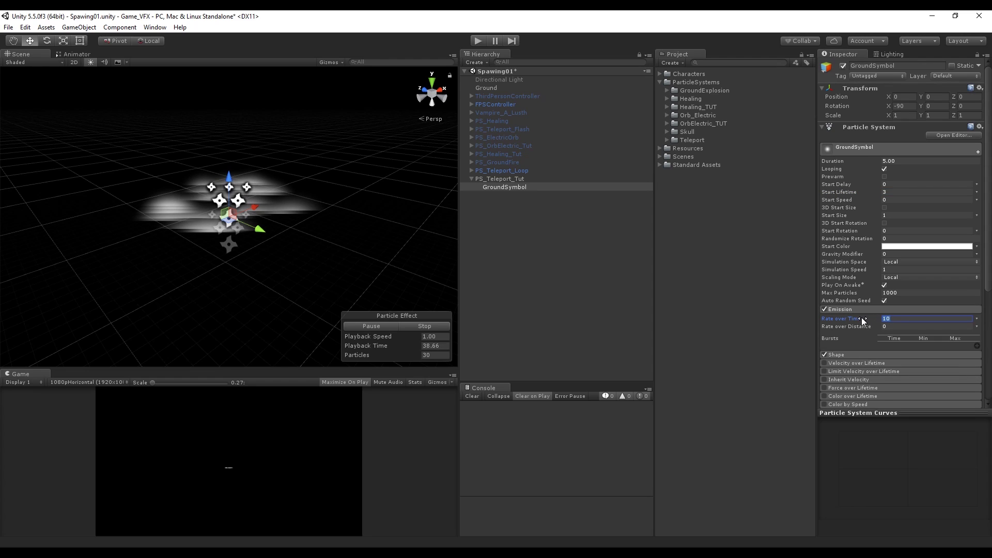
{"action": "key", "text": "BackSpace"}
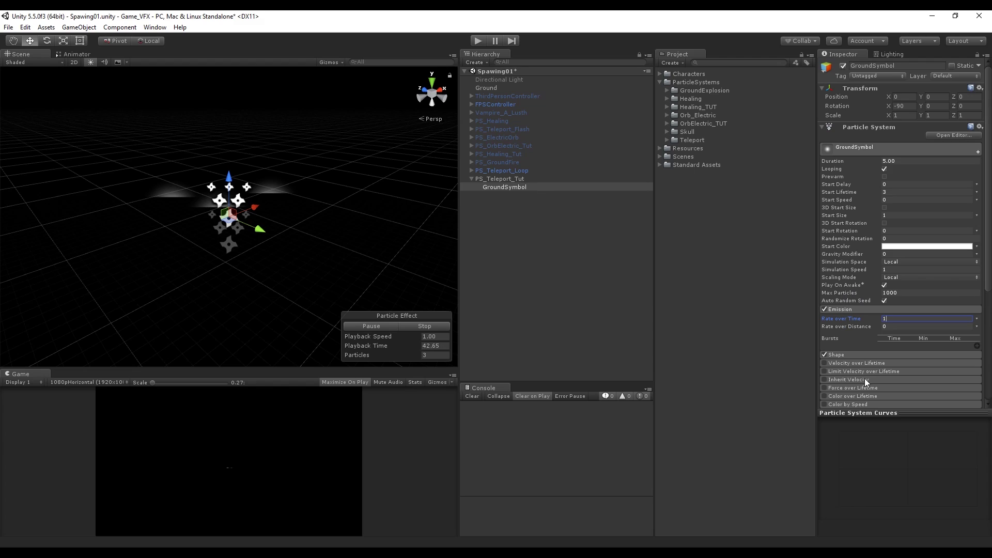
{"action": "scroll", "coordinate": [865, 381], "scroll_direction": "down", "scroll_amount": 3}
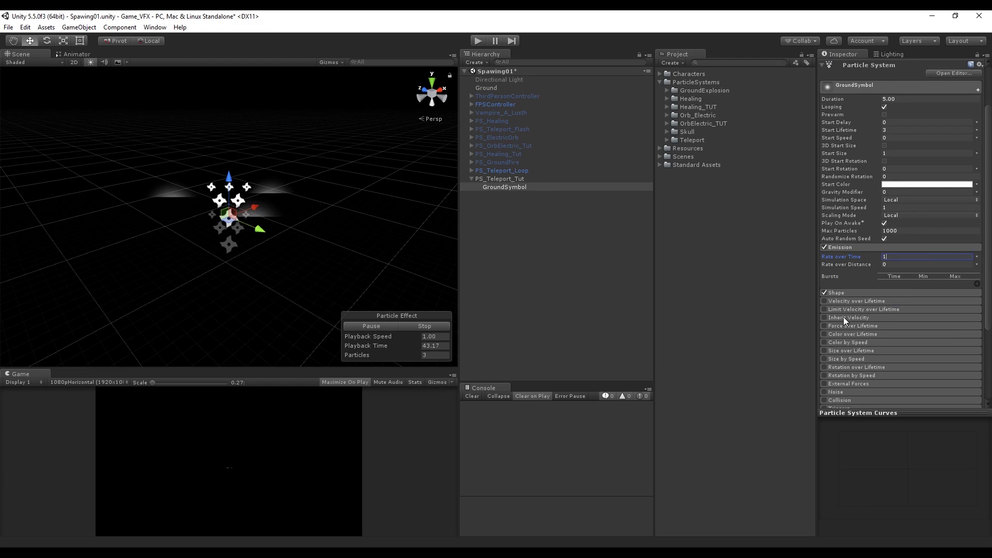
{"action": "left_click", "coordinate": [825, 292]}
{"action": "scroll", "coordinate": [830, 277], "scroll_direction": "up", "scroll_amount": 3}
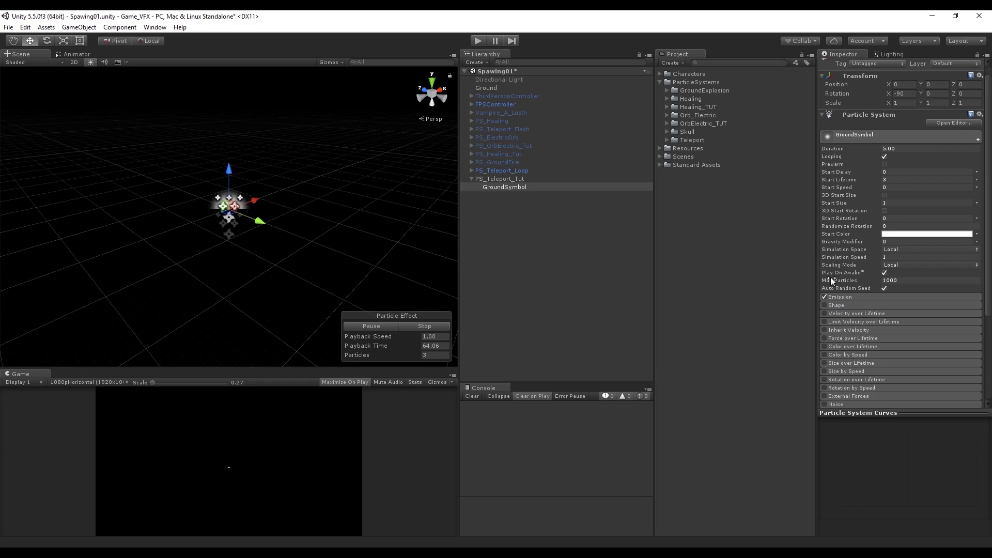
Step: Create a project folder named Teleport_TUT inside the ParticleSystems folder
{"action": "right_click", "coordinate": [700, 81]}
{"action": "mouse_move", "coordinate": [723, 83]}
{"action": "left_click", "coordinate": [844, 88]}
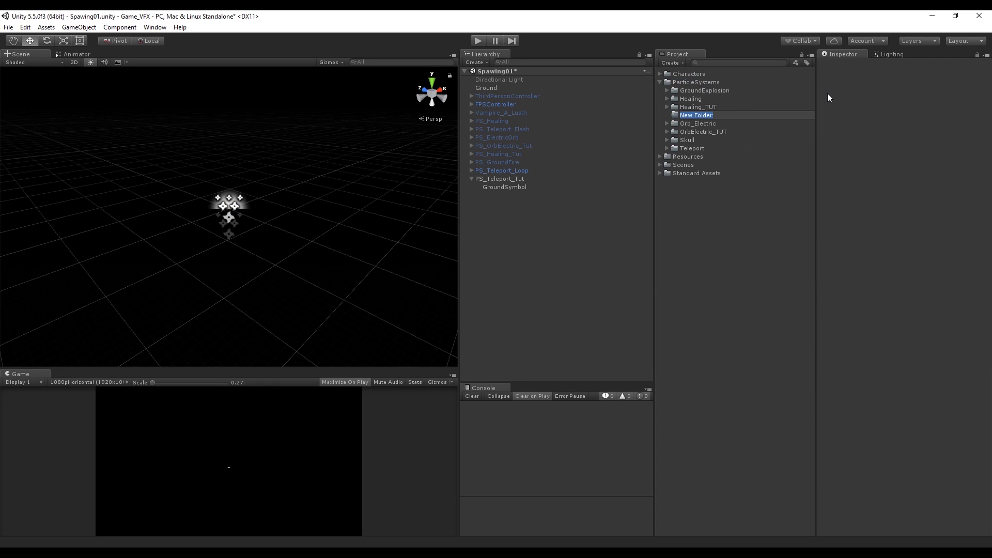
{"action": "type", "text": "Teleport_TUT"}
{"action": "key", "text": "Return"}
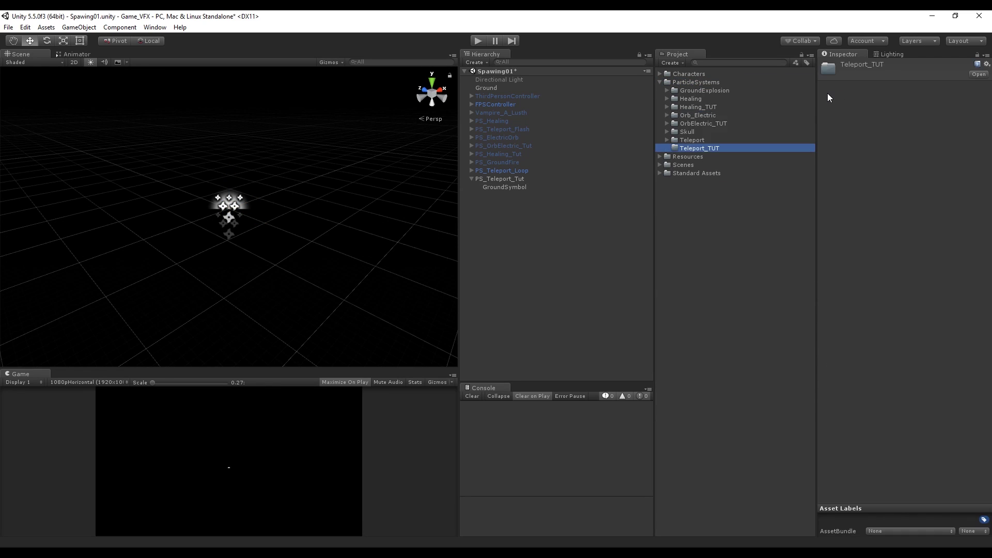
Step: Create a material named GroundSymbol inside the Teleport_TUT folder
{"action": "right_click", "coordinate": [690, 148]}
{"action": "mouse_move", "coordinate": [752, 156]}
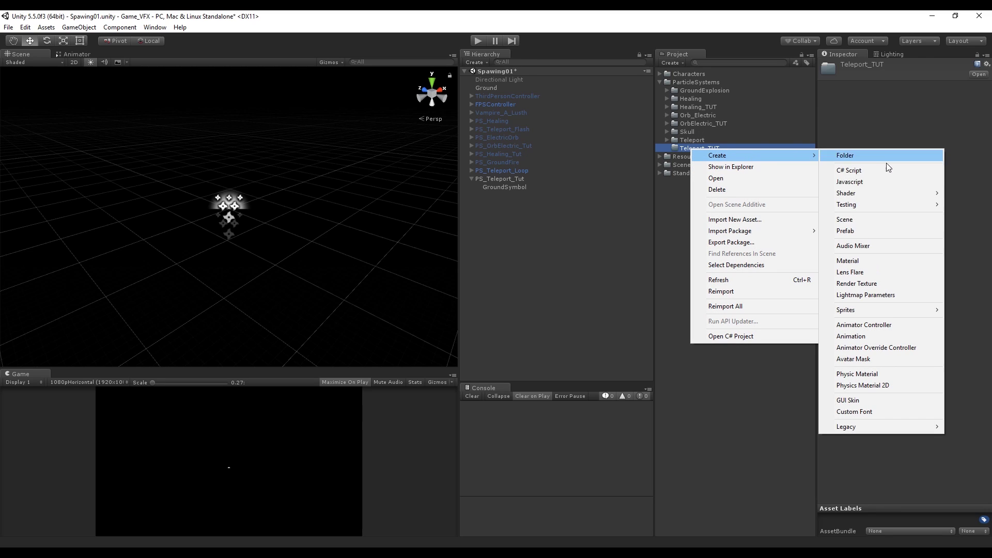
{"action": "left_click", "coordinate": [867, 261]}
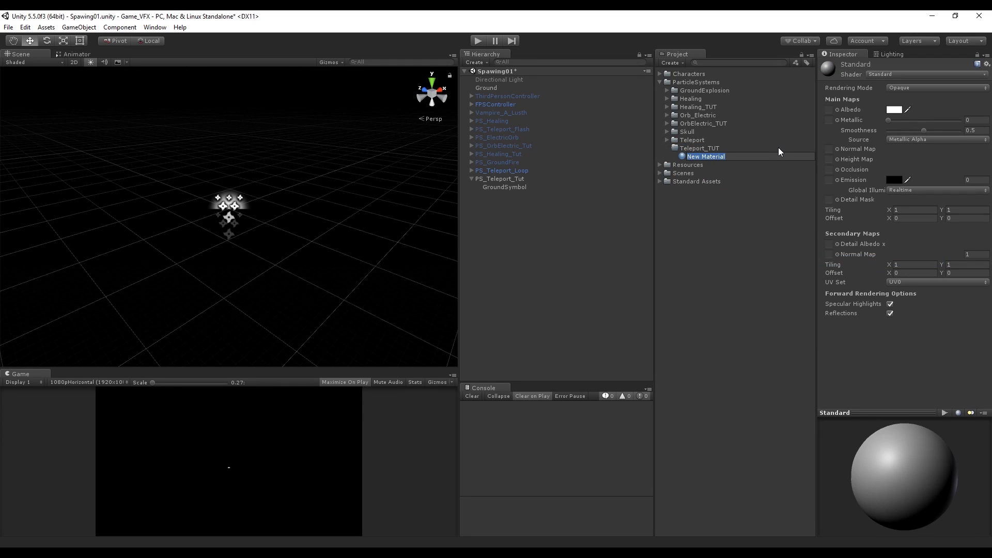
{"action": "type", "text": "GroundSymbol"}
{"action": "key", "text": "Return"}
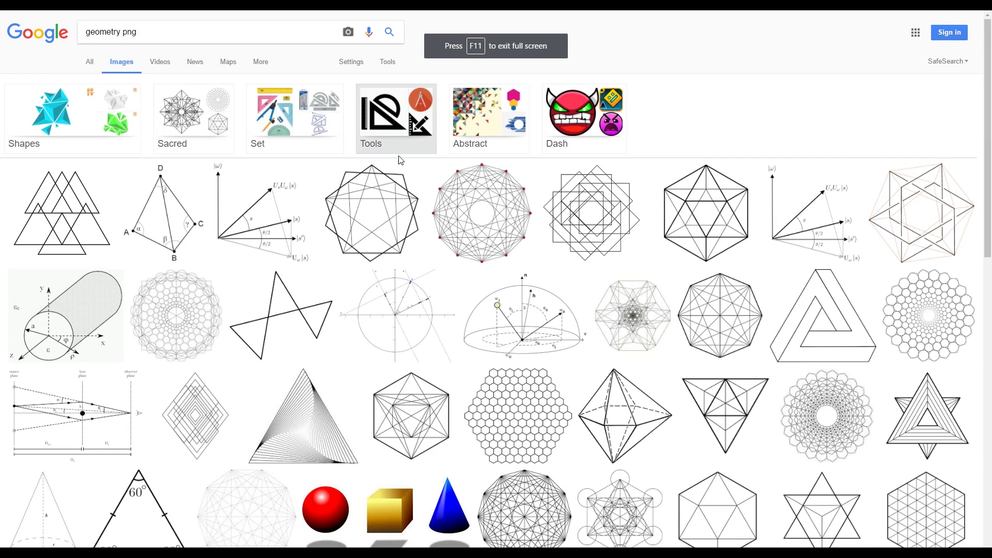
Step: Import the sacred-geometry PNG from the Spawn_FX folder into the Teleport_TUT project folder
{"action": "left_click", "coordinate": [434, 189]}
{"action": "key", "text": "Right"}
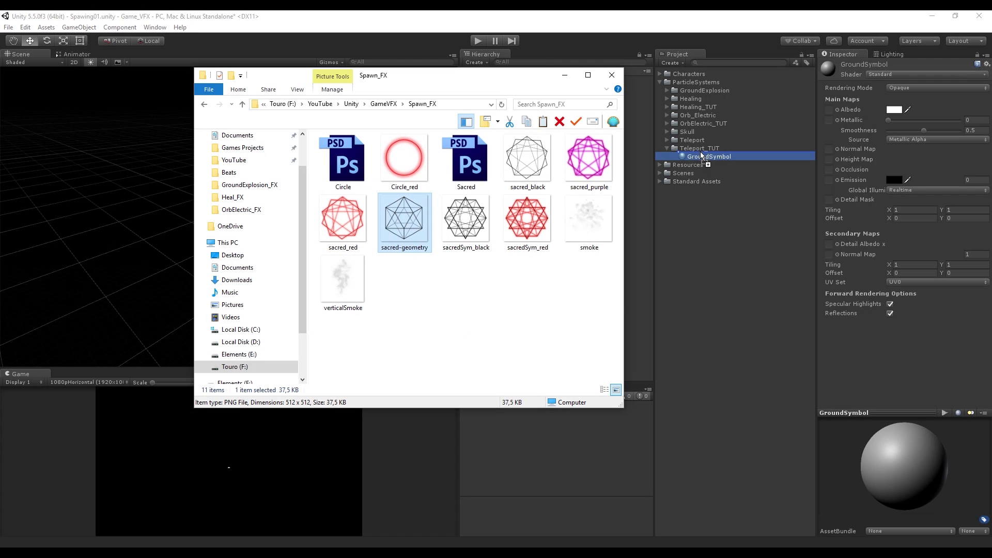
{"action": "left_click_drag", "start_coordinate": [699, 152], "coordinate": [698, 150]}
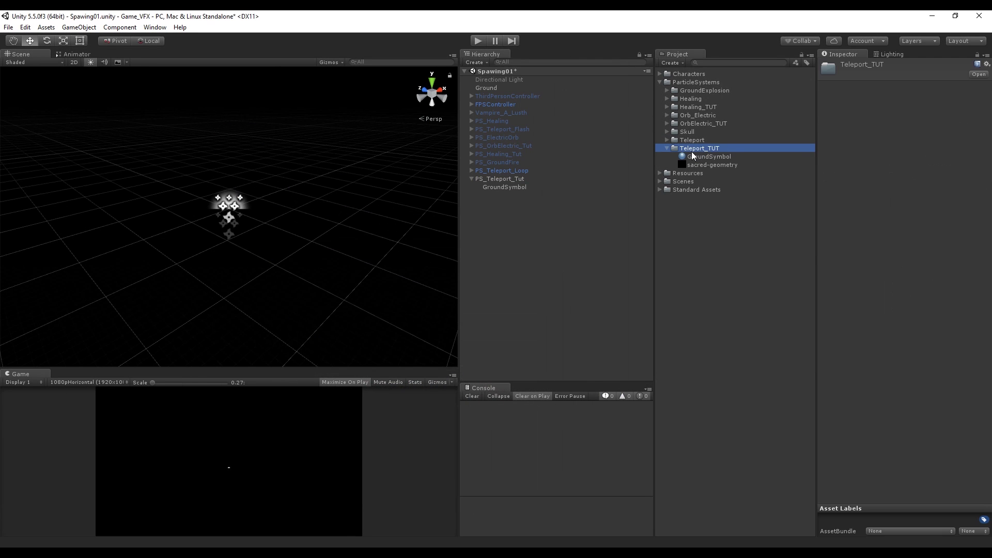
Step: Switch the GroundSymbol material to the Particles/Additive shader and assign sacred-geometry as its particle texture
{"action": "left_click", "coordinate": [905, 76]}
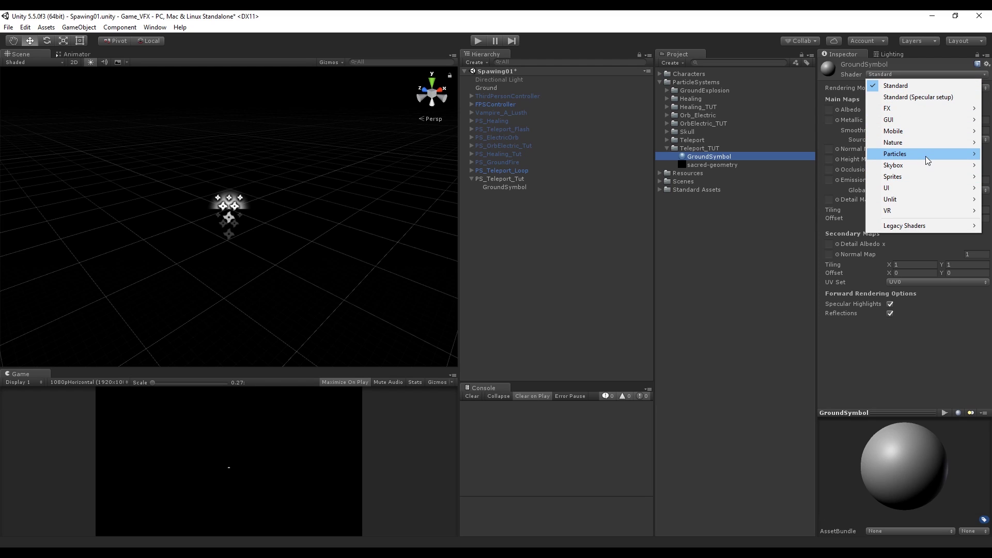
{"action": "mouse_move", "coordinate": [926, 154]}
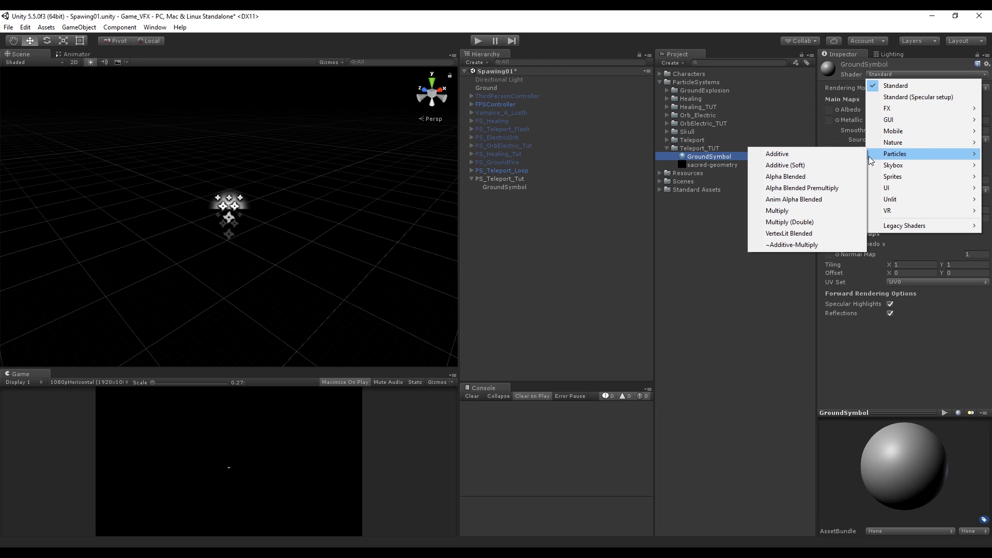
{"action": "left_click", "coordinate": [835, 155]}
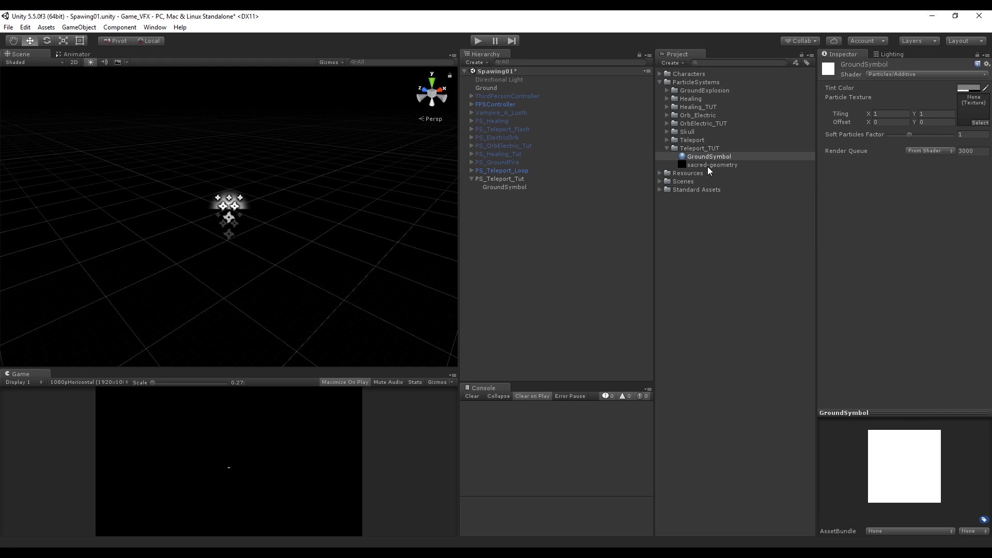
{"action": "left_click_drag", "start_coordinate": [957, 109], "coordinate": [966, 110]}
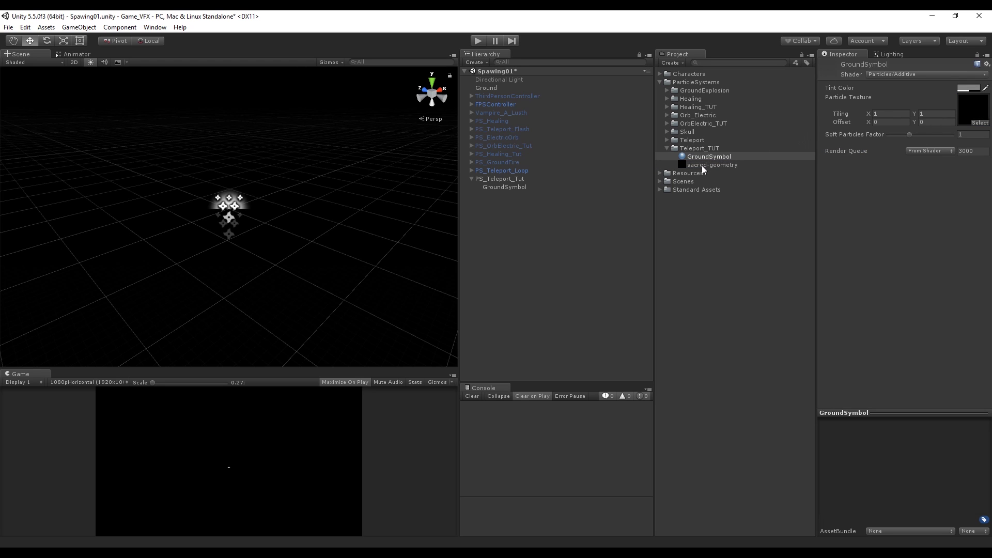
Step: Apply the sacred-geometry texture directly to the GroundSymbol particle system in the scene
{"action": "left_click_drag", "start_coordinate": [507, 187], "coordinate": [507, 187]}
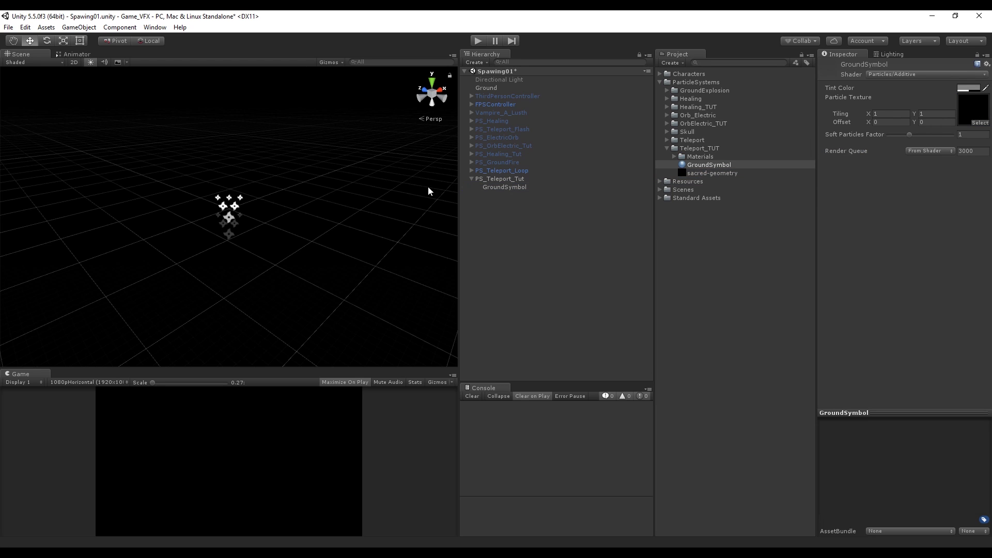
{"action": "left_click", "coordinate": [510, 184]}
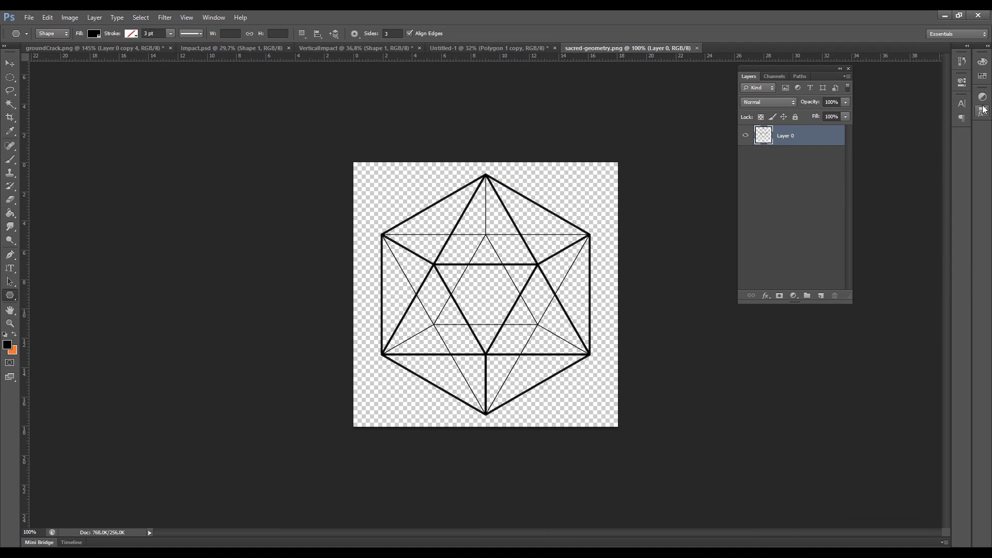
Step: In Photoshop, invert the colours of the black line symbol in sacred-geometry.png
{"action": "left_click", "coordinate": [70, 17]}
{"action": "mouse_move", "coordinate": [81, 44]}
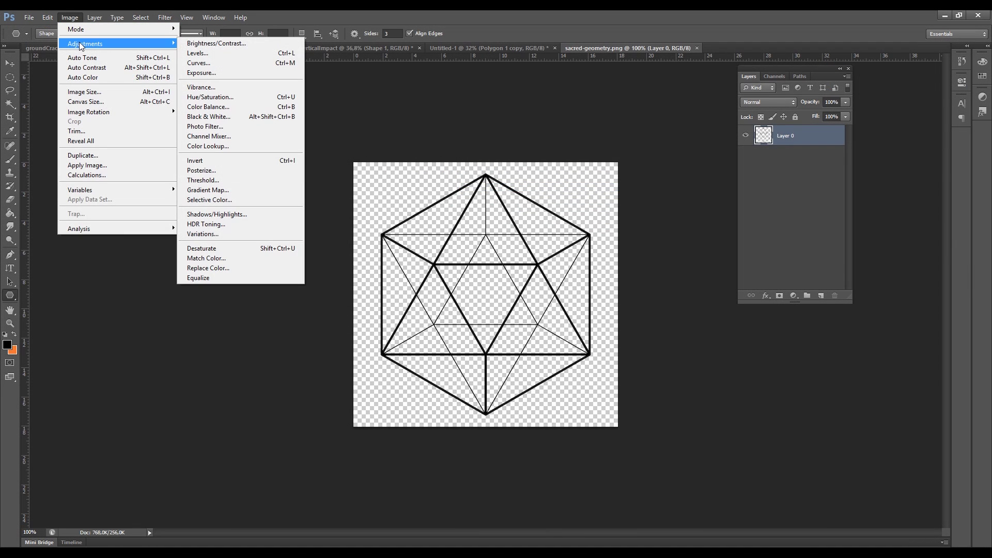
{"action": "left_click", "coordinate": [212, 162]}
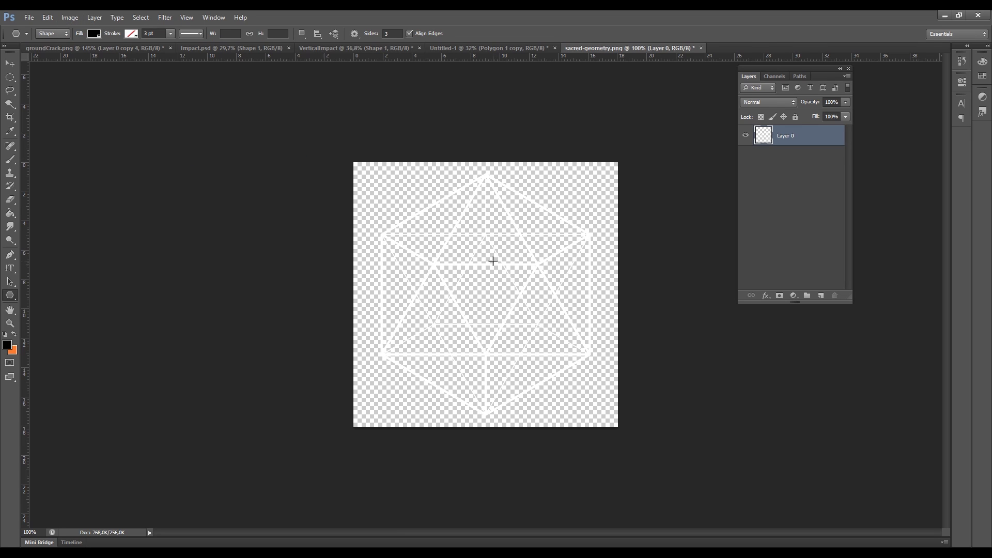
{"action": "scroll", "coordinate": [492, 254], "scroll_direction": "up", "scroll_amount": 3, "text": "alt"}
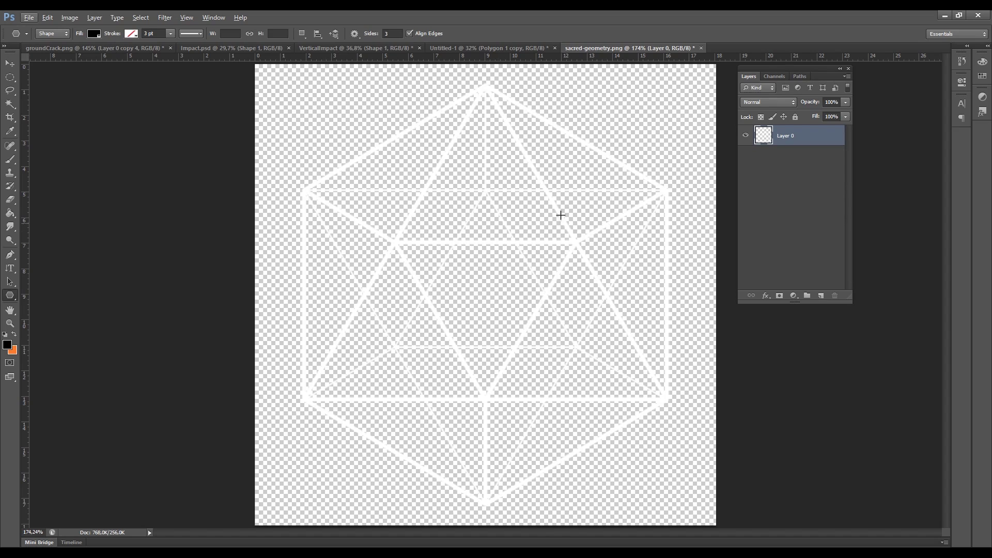
Step: Add an Outer Glow with the white colour ffffff to Layer 0, adjust the glow's size, and duplicate the layer
{"action": "double_click", "coordinate": [808, 136]}
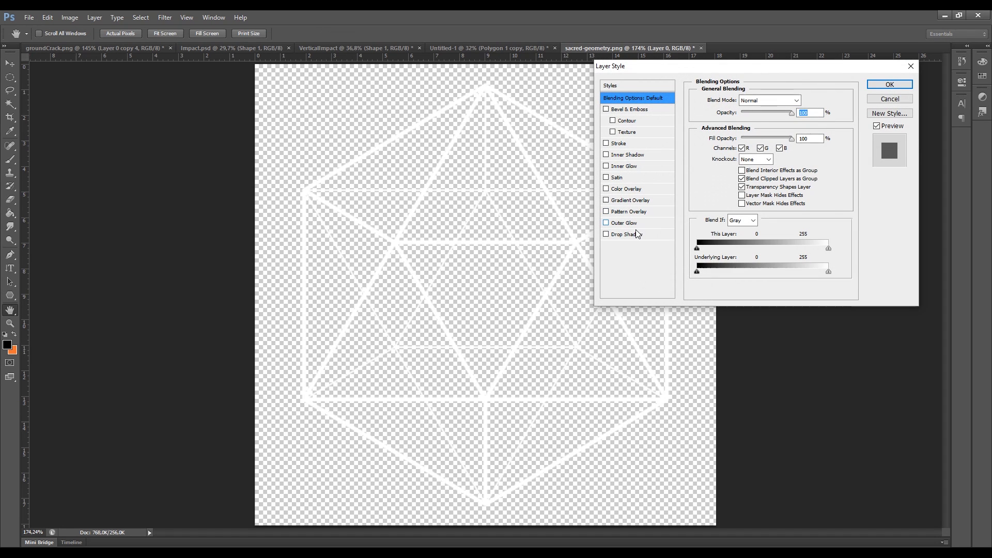
{"action": "left_click", "coordinate": [624, 223]}
{"action": "left_click", "coordinate": [724, 137]}
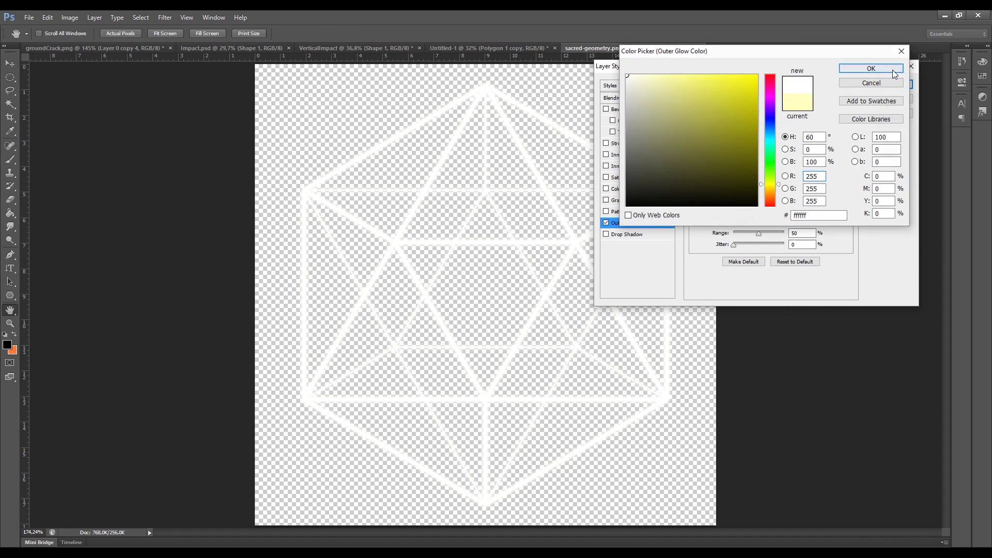
{"action": "left_click", "coordinate": [627, 74]}
{"action": "key", "text": "Return"}
{"action": "left_click_drag", "start_coordinate": [740, 194], "coordinate": [744, 193]}
{"action": "key", "text": "Return"}
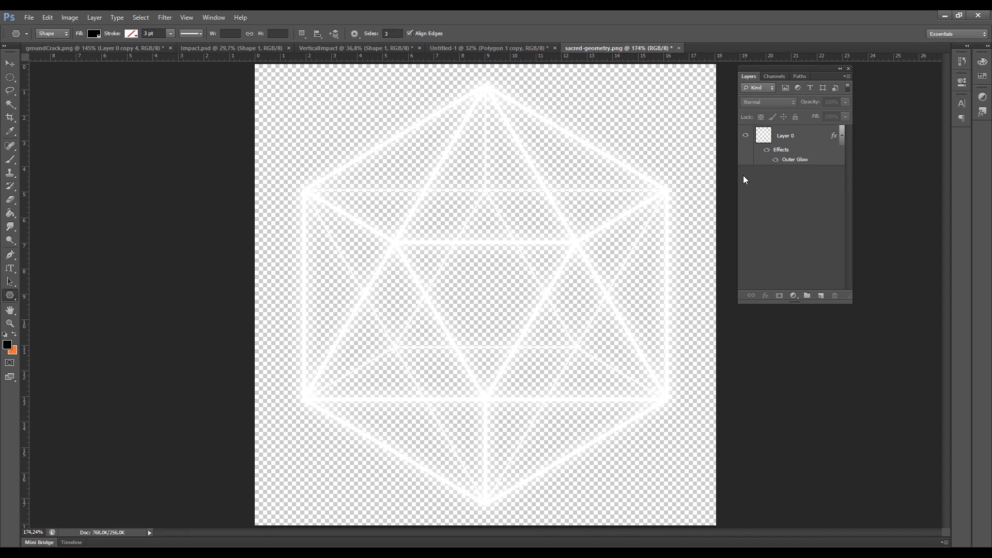
{"action": "key", "text": "ctrl+j"}
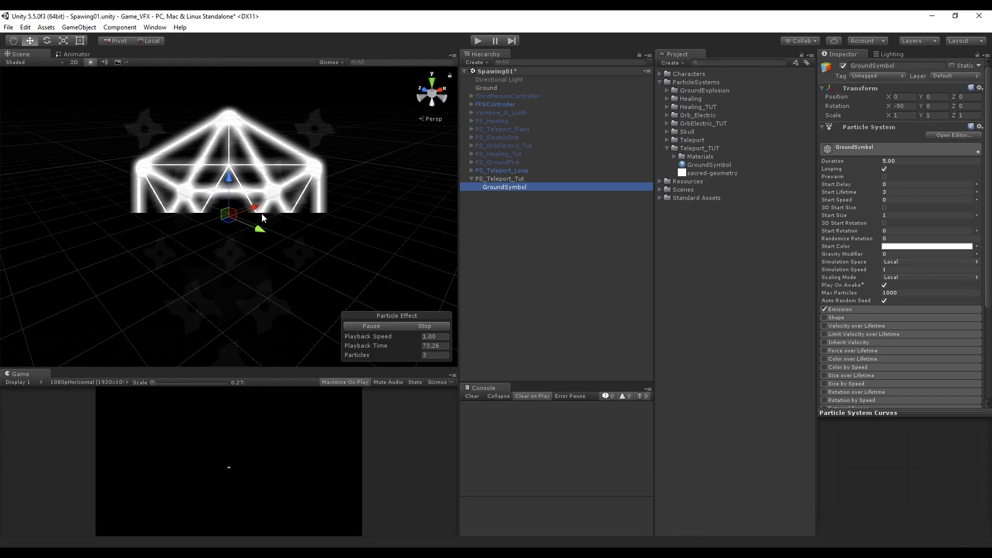
Step: In Unity, set the GroundSymbol particle renderer's Render Mode to Horizontal Billboard
{"action": "scroll", "coordinate": [879, 293], "scroll_direction": "down", "scroll_amount": 6}
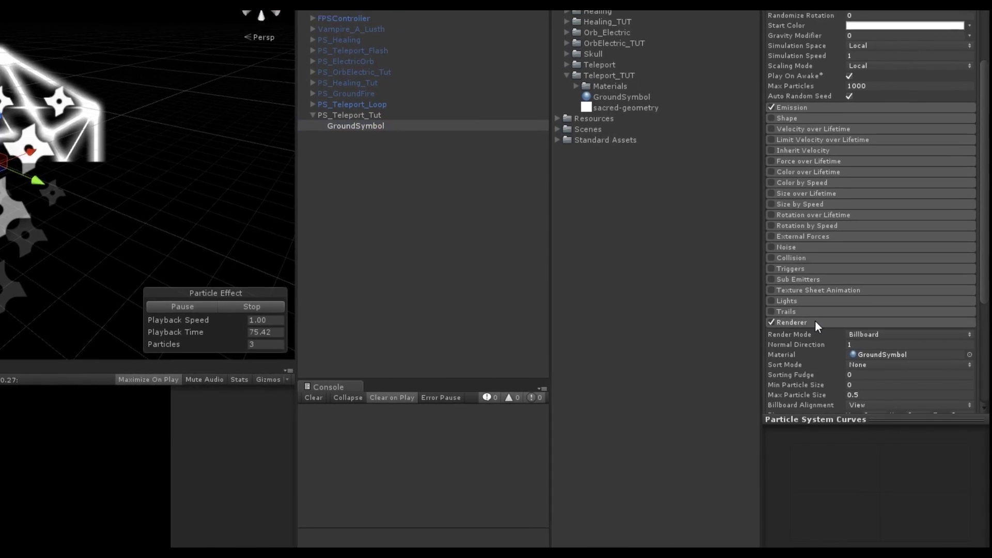
{"action": "left_click", "coordinate": [917, 285]}
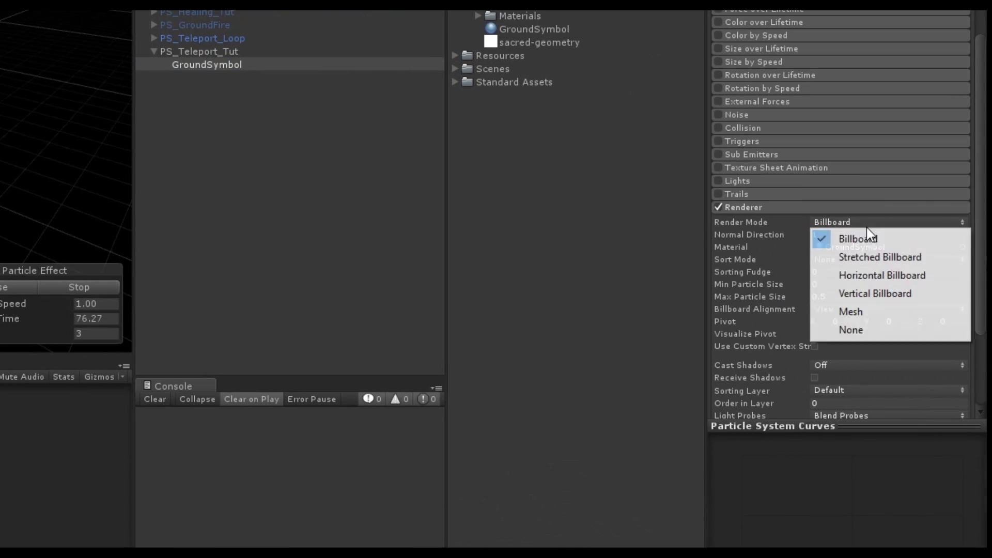
{"action": "left_click", "coordinate": [867, 275]}
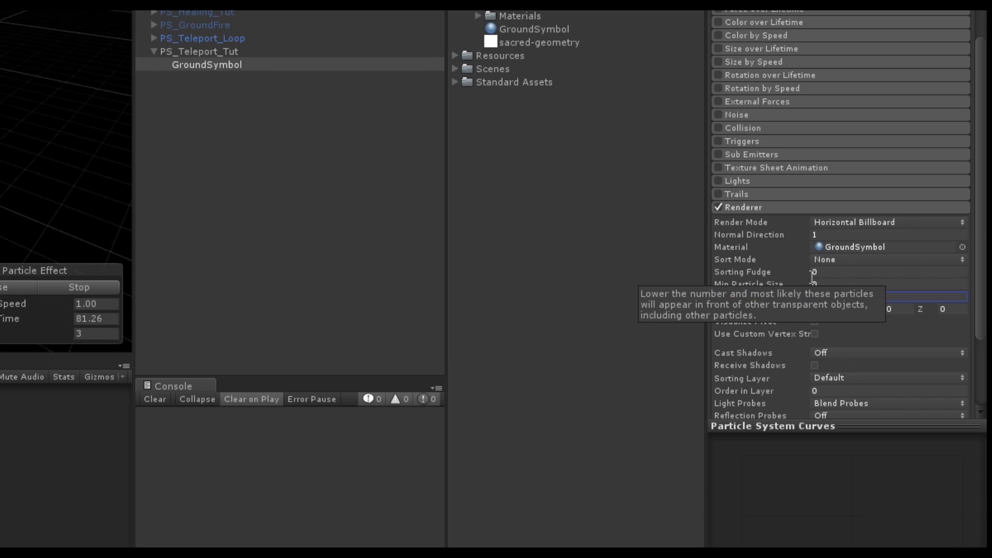
{"action": "left_click", "coordinate": [779, 207]}
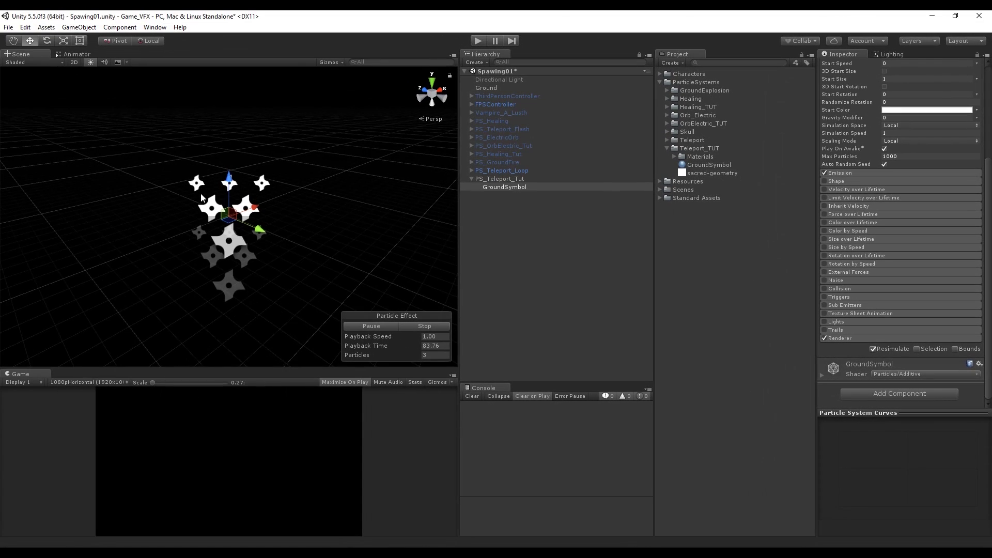
Step: Raise the PS_Teleport_Tut parent object slightly above the ground by setting its Y position to 0.01
{"action": "left_click_drag", "start_coordinate": [201, 194], "coordinate": [269, 158], "text": "alt"}
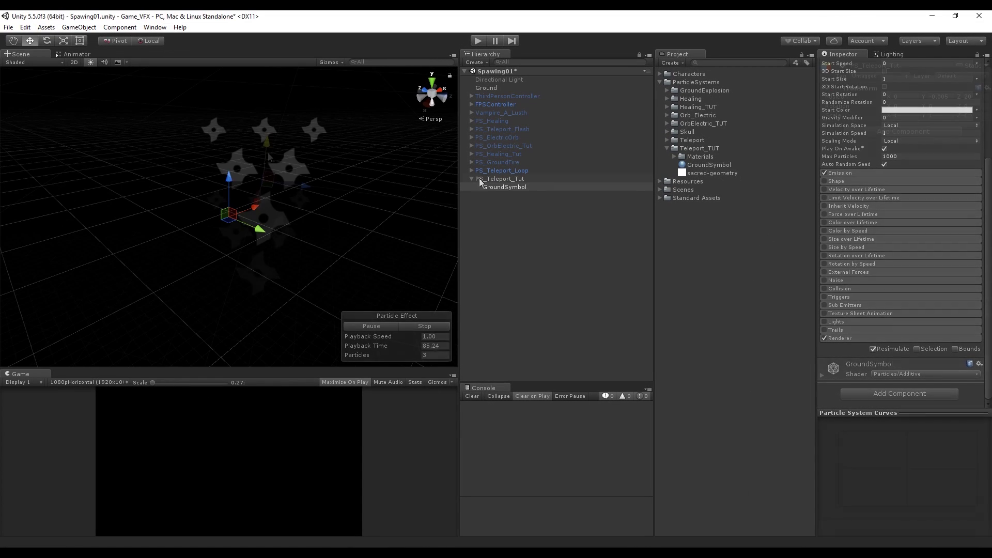
{"action": "left_click", "coordinate": [270, 156]}
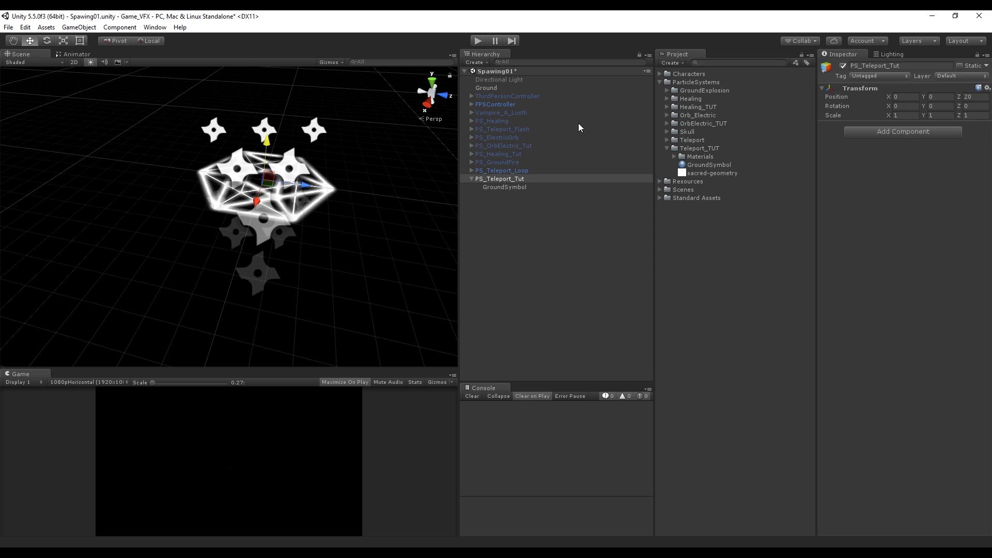
{"action": "type", "text": ".81"}
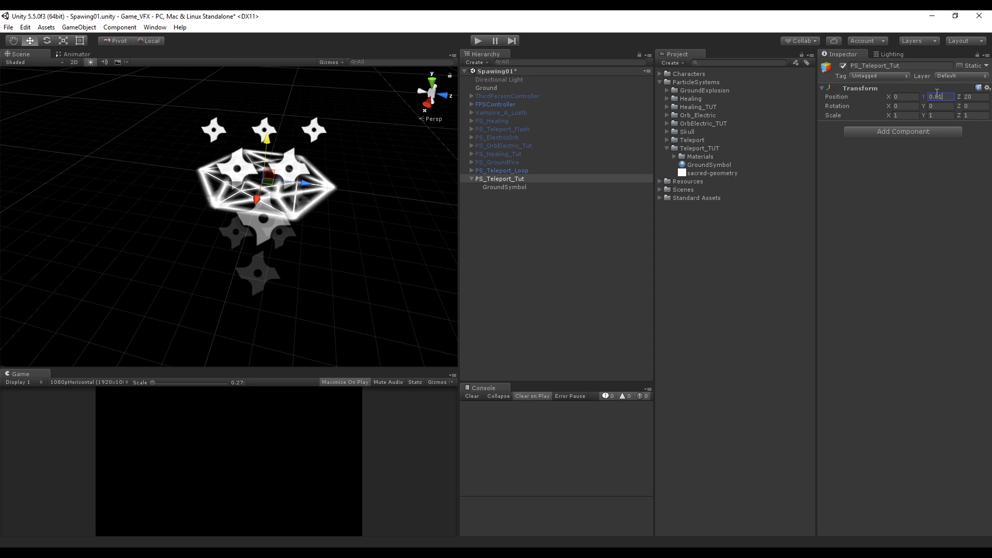
{"action": "left_click_drag", "start_coordinate": [434, 230], "coordinate": [401, 228], "text": "alt"}
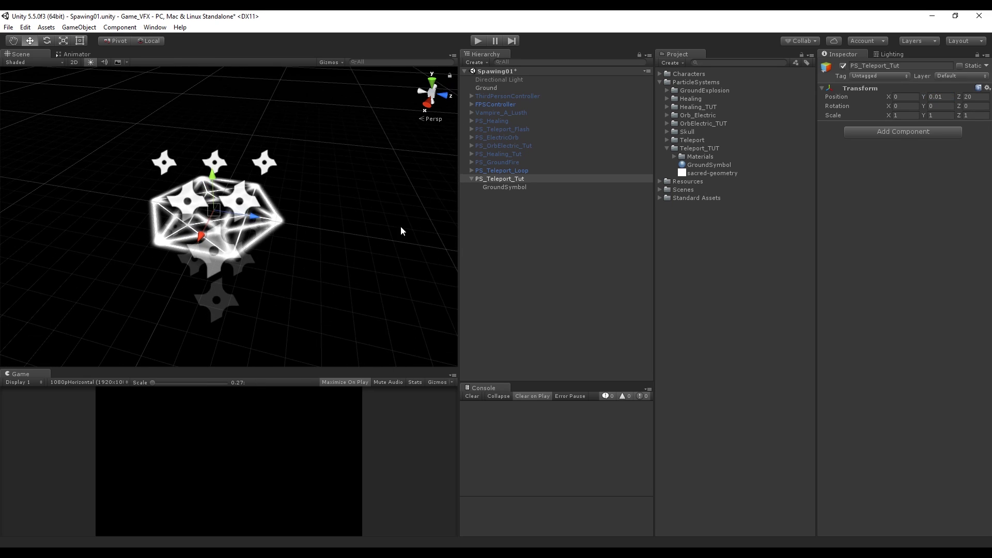
{"action": "left_click_drag", "start_coordinate": [295, 231], "coordinate": [439, 217], "text": "alt"}
Step: Limit the GroundSymbol particle system to a Max Particles value of 1
{"action": "left_click", "coordinate": [504, 186]}
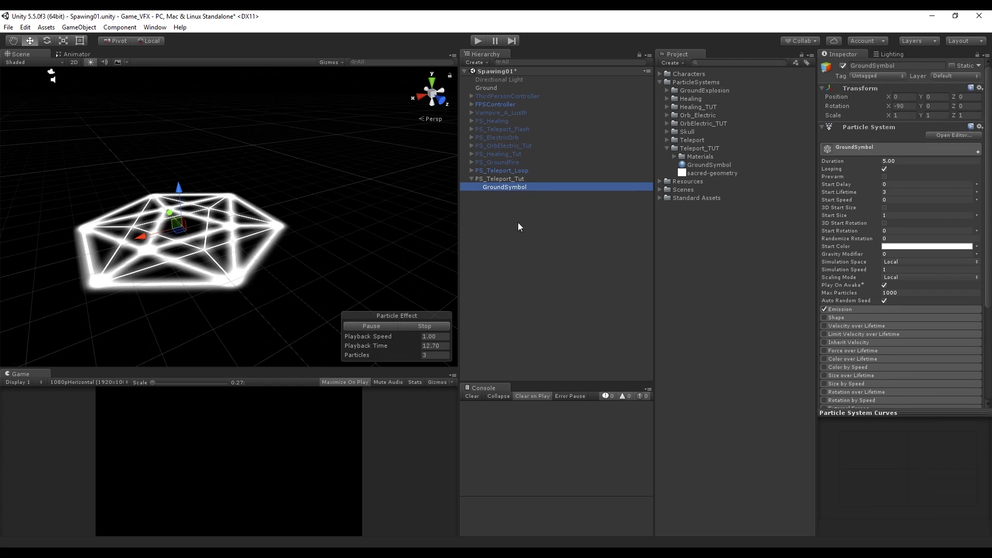
{"action": "left_click", "coordinate": [889, 292]}
{"action": "type", "text": "1"}
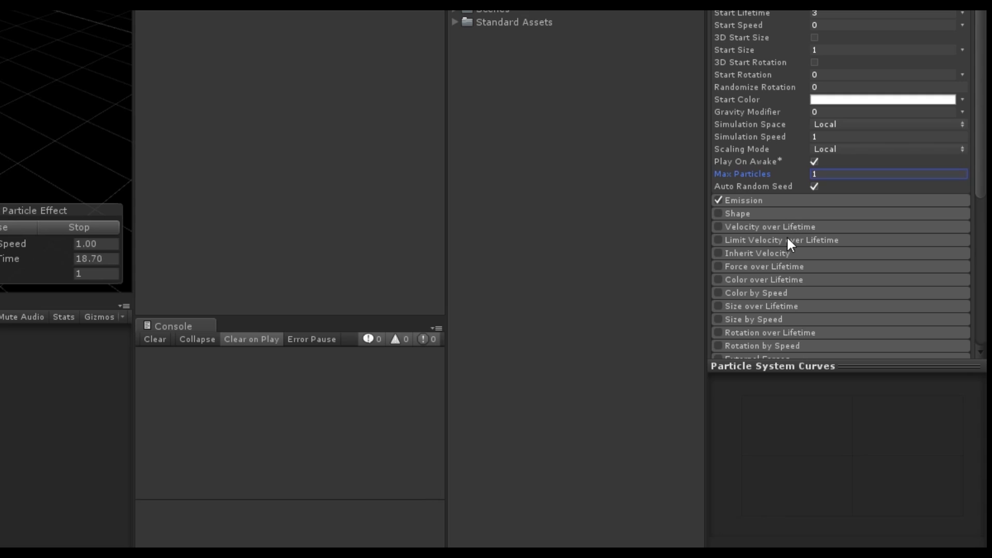
Step: Enable Color over Lifetime on GroundSymbol and apply the white gradient preset that is transparent at both ends
{"action": "left_click", "coordinate": [740, 278]}
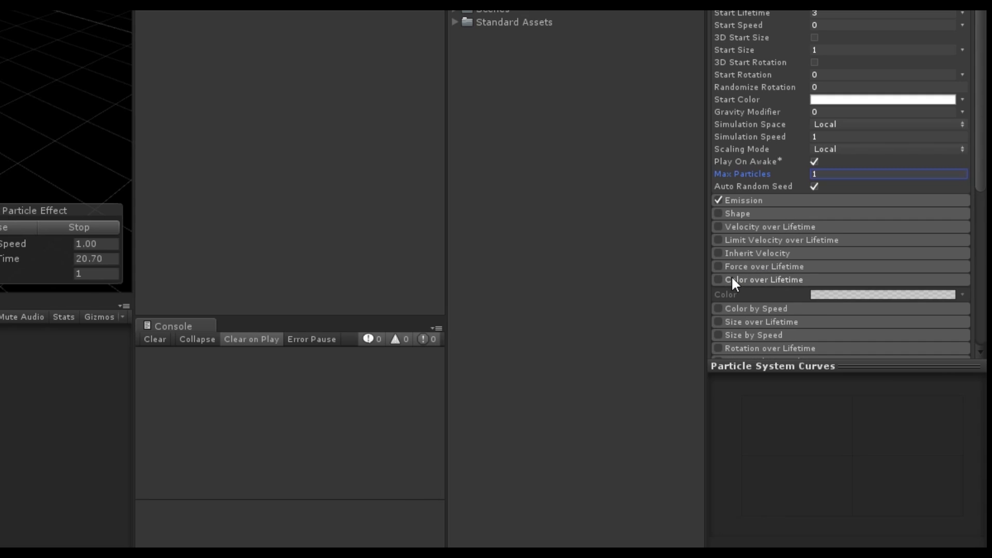
{"action": "left_click", "coordinate": [719, 279]}
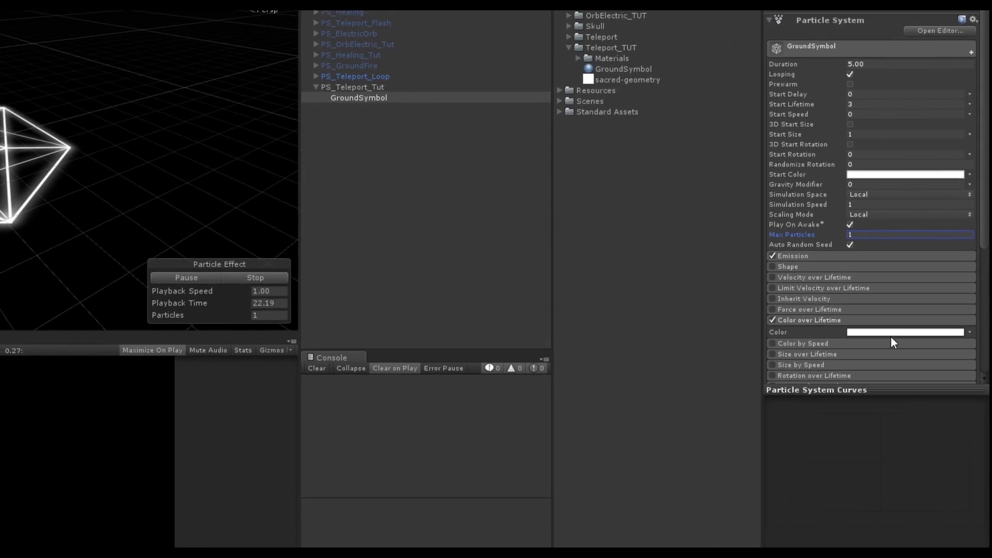
{"action": "left_click", "coordinate": [891, 333]}
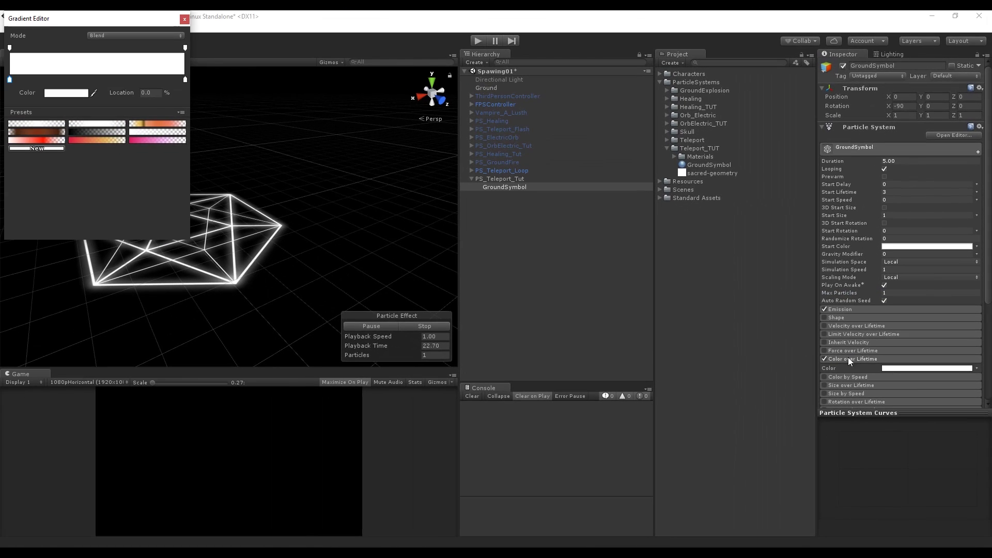
{"action": "left_click_drag", "start_coordinate": [94, 23], "coordinate": [113, 33]}
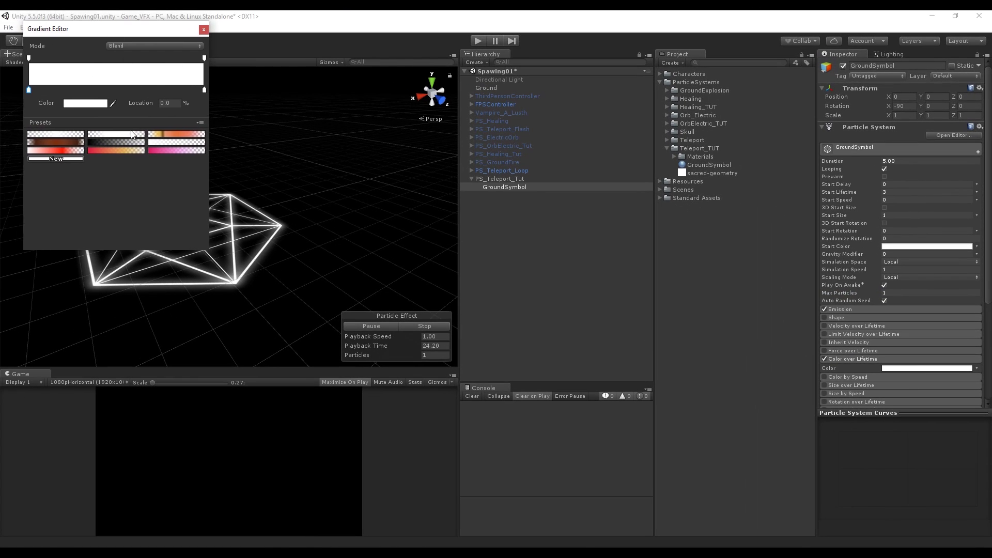
{"action": "left_click", "coordinate": [55, 135]}
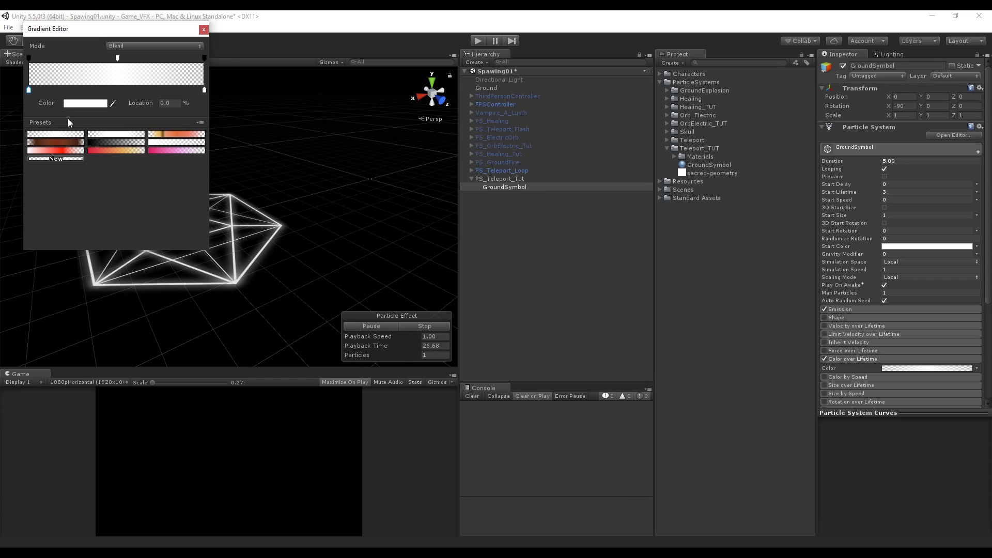
Step: Reshape the gradient's alpha with transparent ends and fully opaque keys around the middle, placing the last opaque key at 72.9%
{"action": "left_click", "coordinate": [117, 58]}
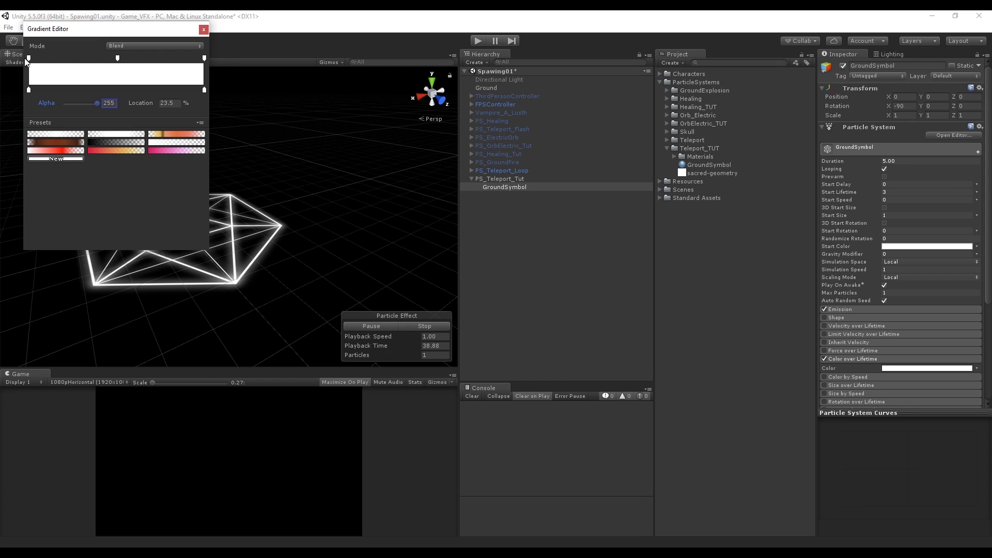
{"action": "left_click_drag", "start_coordinate": [97, 103], "coordinate": [27, 110]}
{"action": "scroll", "coordinate": [901, 232], "scroll_direction": "down", "scroll_amount": 5}
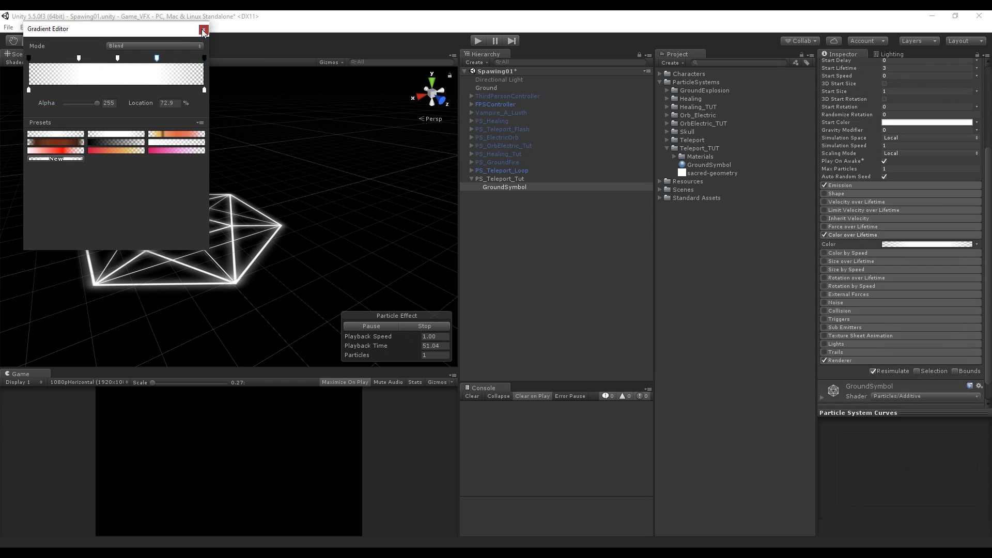
{"action": "left_click", "coordinate": [715, 230]}
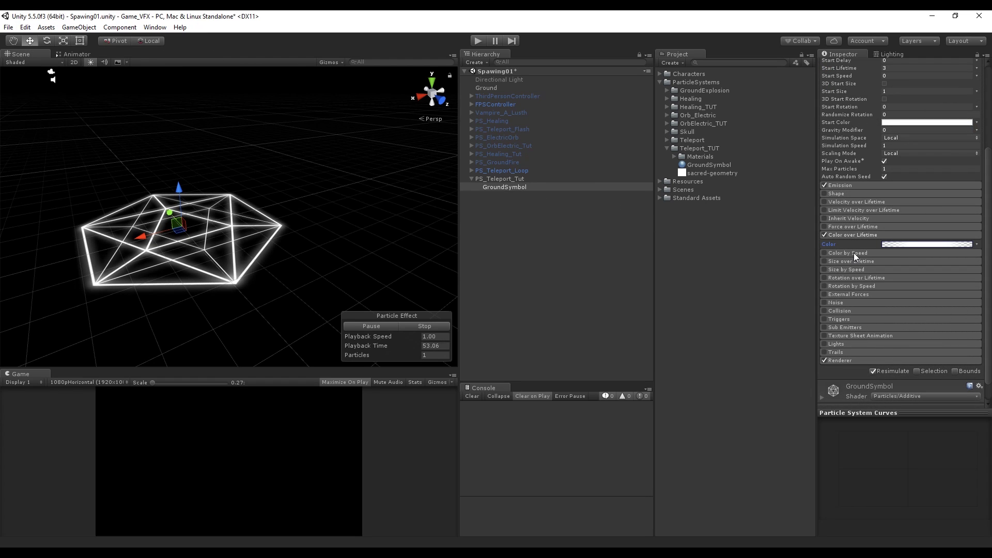
{"action": "left_click", "coordinate": [866, 234]}
Step: Enable Size over Lifetime with a rising linear curve and lift its start point to about 0.35
{"action": "left_click", "coordinate": [840, 252]}
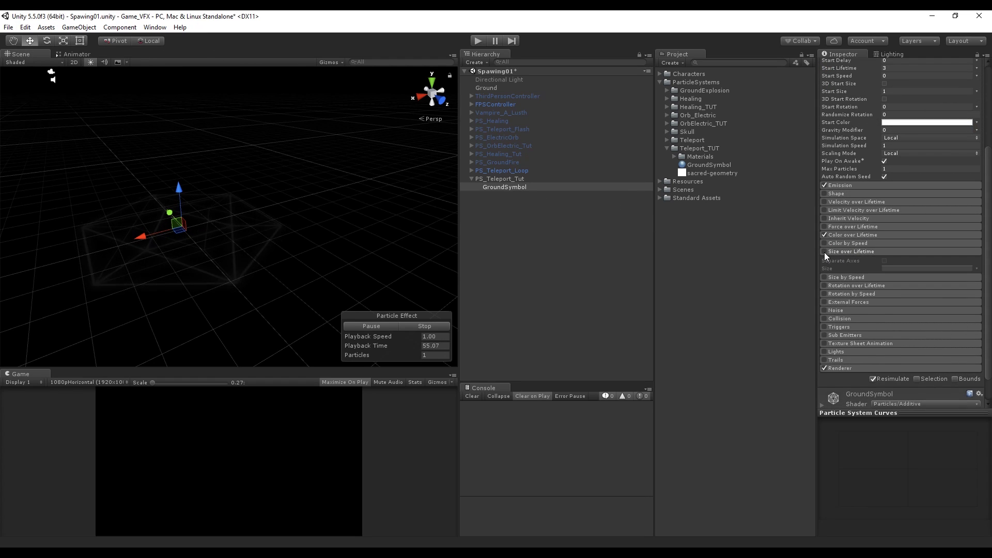
{"action": "left_click", "coordinate": [825, 252]}
{"action": "left_click", "coordinate": [902, 268]}
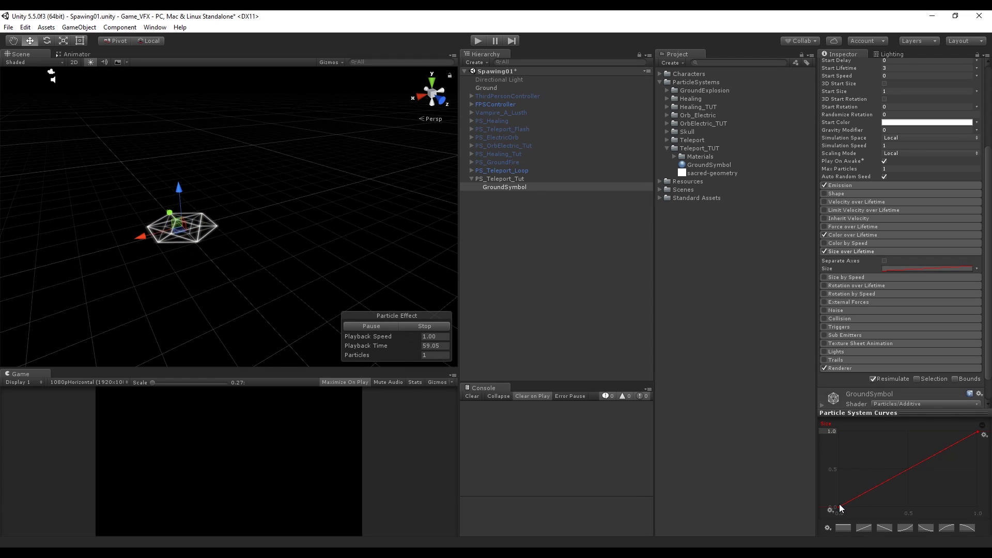
{"action": "left_click_drag", "start_coordinate": [836, 485], "coordinate": [830, 479]}
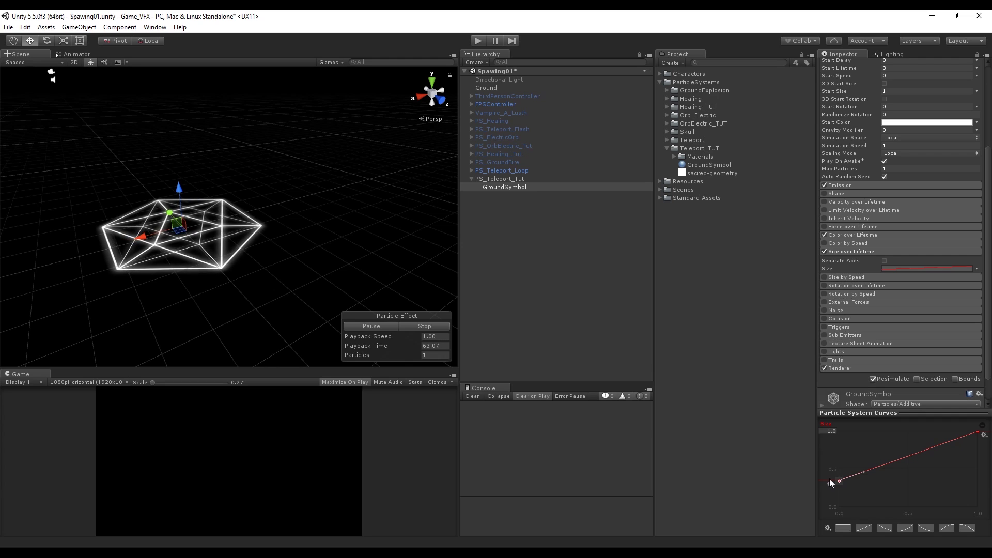
Step: Enable Rotation over Lifetime on GroundSymbol so the symbol spins during its lifetime
{"action": "left_click", "coordinate": [854, 268]}
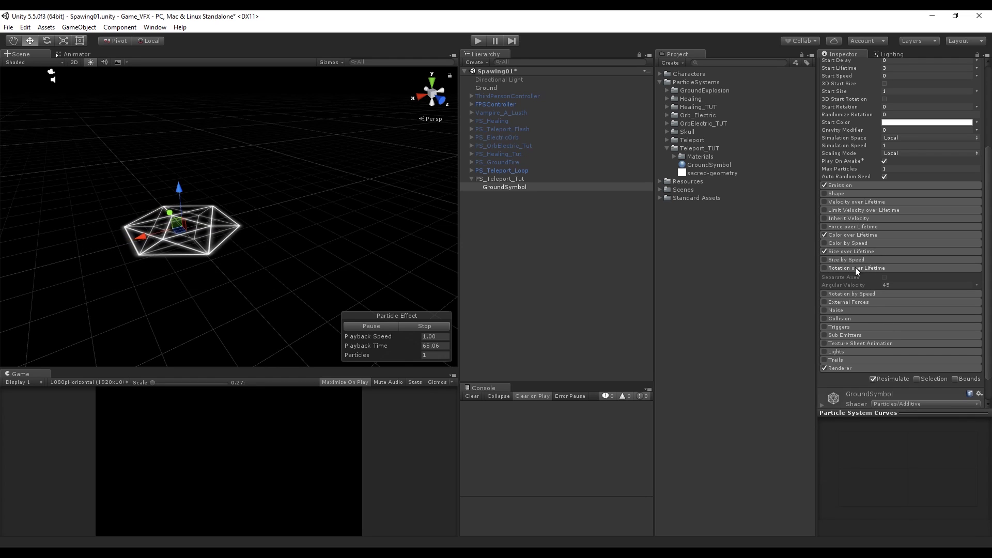
{"action": "left_click", "coordinate": [829, 270]}
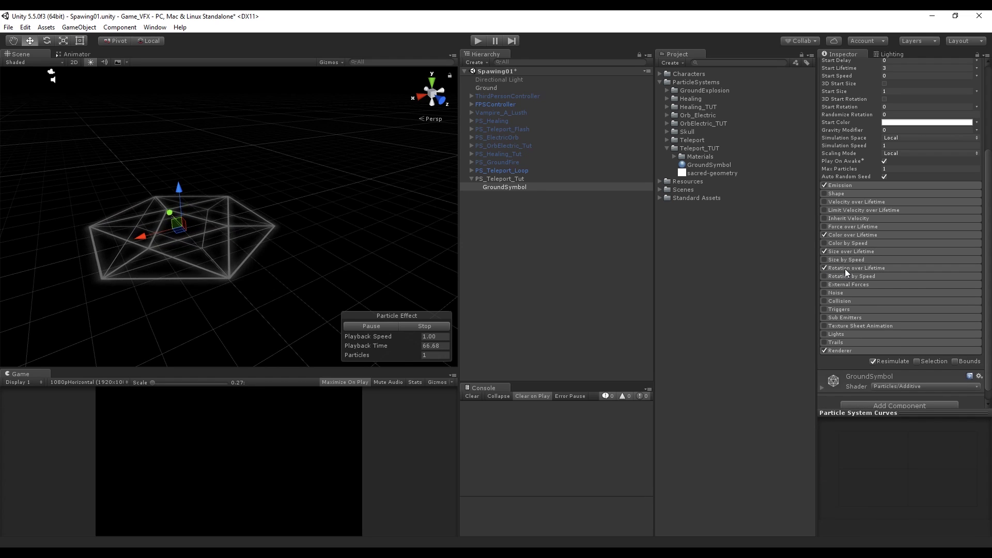
{"action": "left_click", "coordinate": [845, 269]}
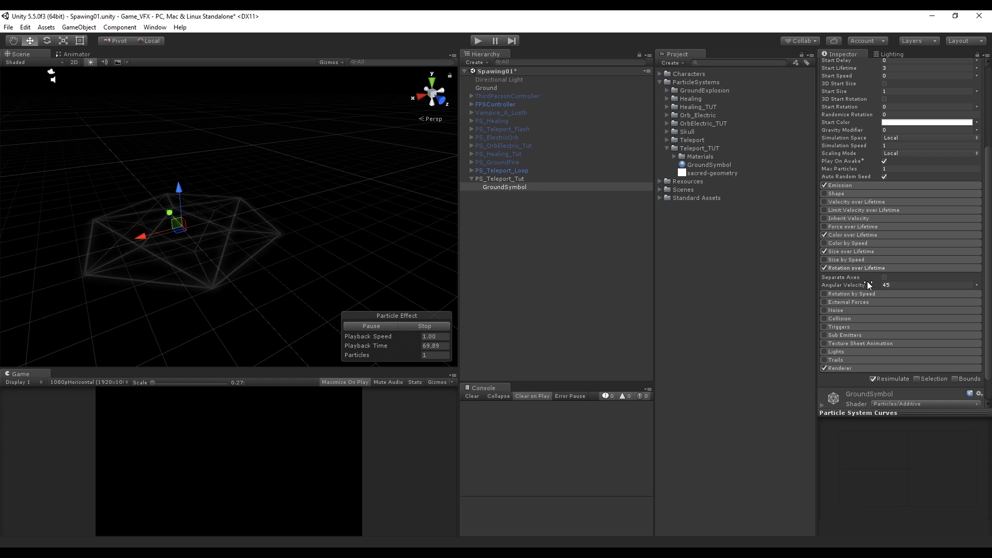
{"action": "left_click", "coordinate": [844, 266]}
Step: Change the GroundSymbol Start Color from white to a saturated magenta
{"action": "scroll", "coordinate": [850, 284], "scroll_direction": "up", "scroll_amount": 5}
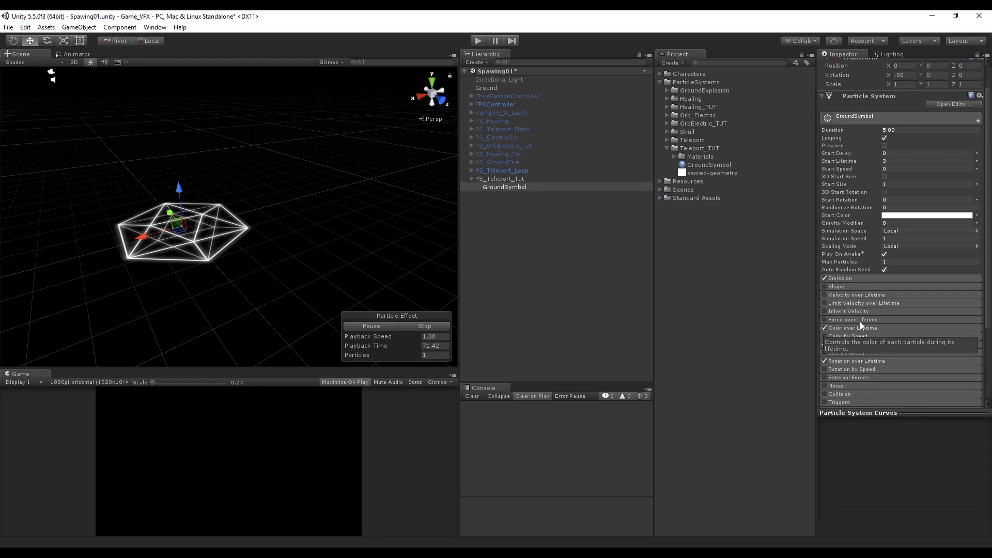
{"action": "left_click", "coordinate": [909, 216]}
{"action": "left_click", "coordinate": [646, 126]}
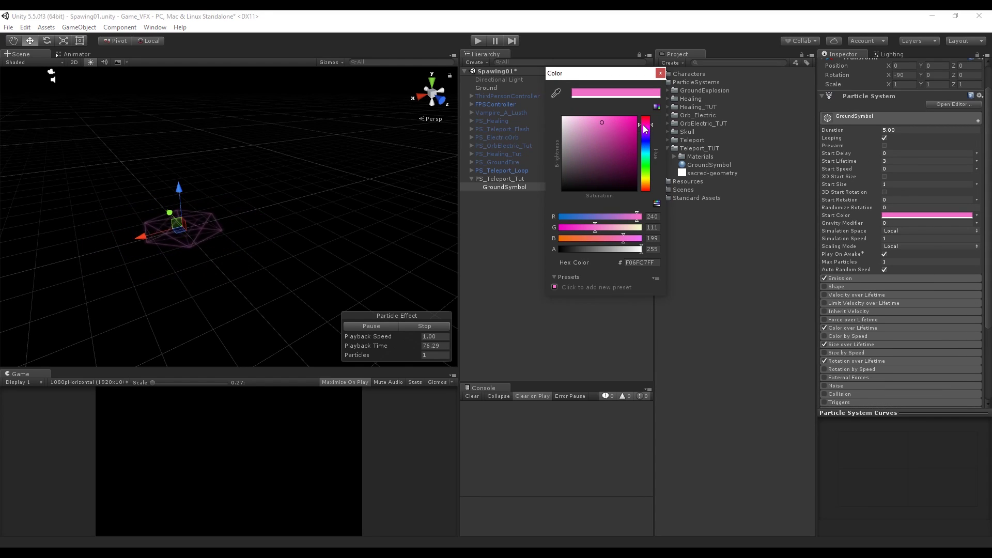
{"action": "left_click", "coordinate": [864, 298]}
Step: Set the first colour key of the Color over Lifetime gradient to red
{"action": "scroll", "coordinate": [878, 305], "scroll_direction": "down", "scroll_amount": 4}
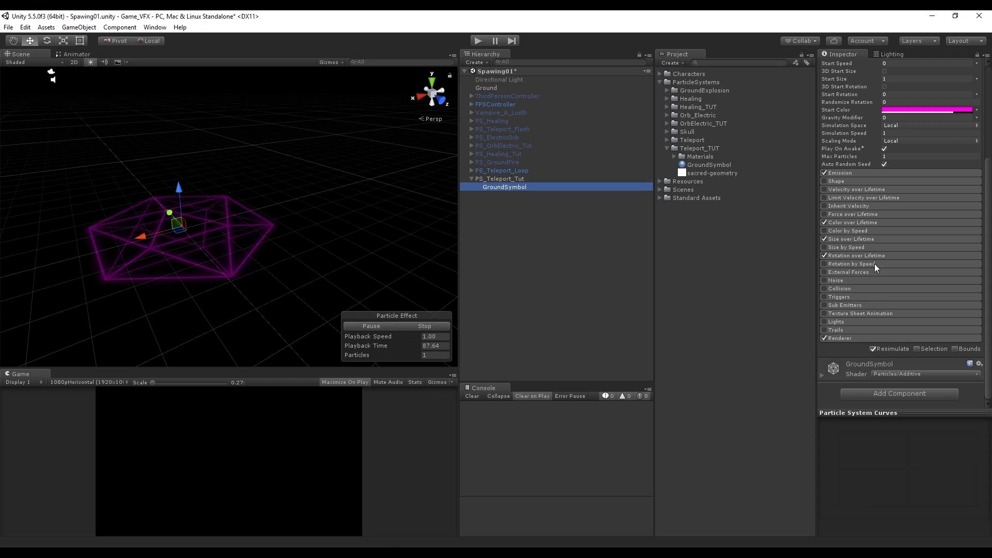
{"action": "left_click", "coordinate": [868, 223]}
{"action": "left_click", "coordinate": [909, 231]}
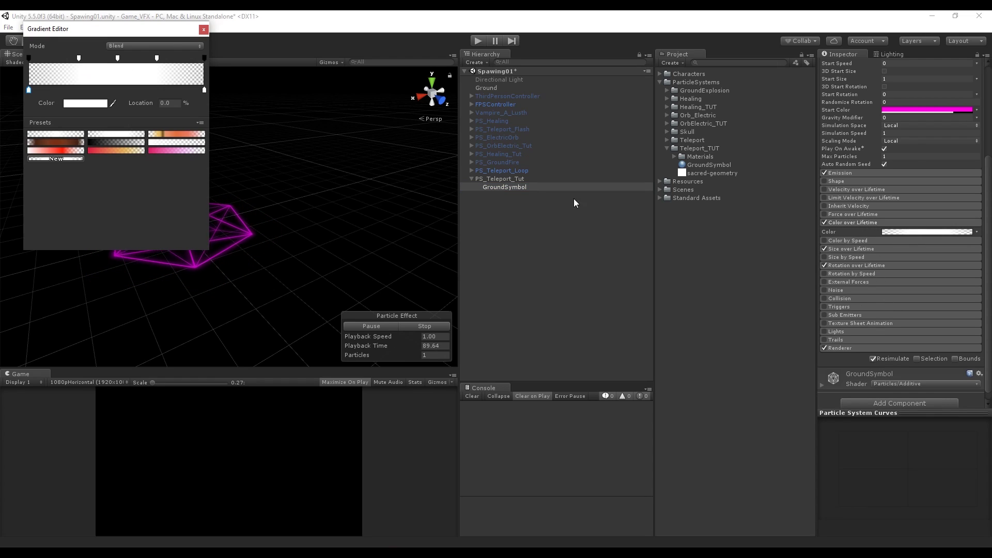
{"action": "left_click", "coordinate": [73, 105]}
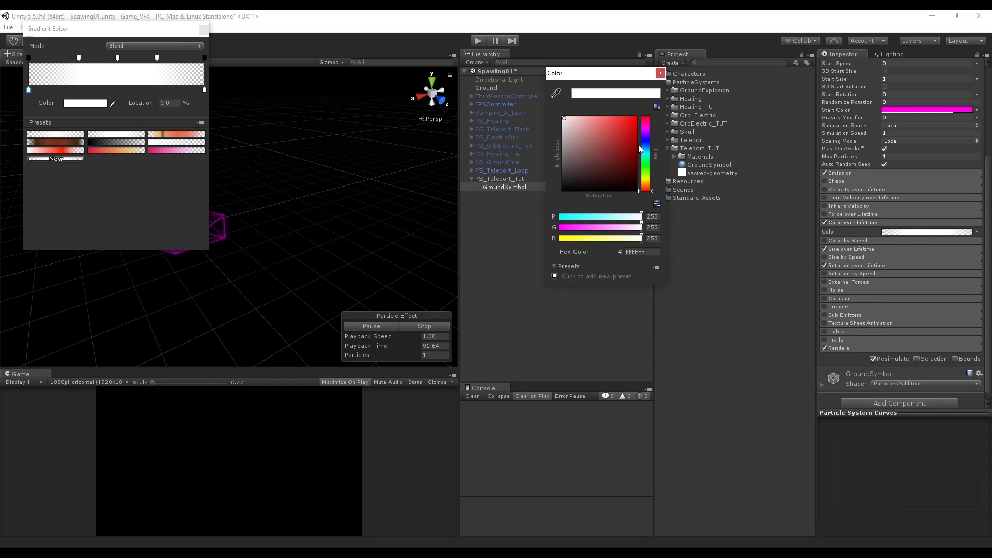
{"action": "left_click_drag", "start_coordinate": [639, 144], "coordinate": [658, 110]}
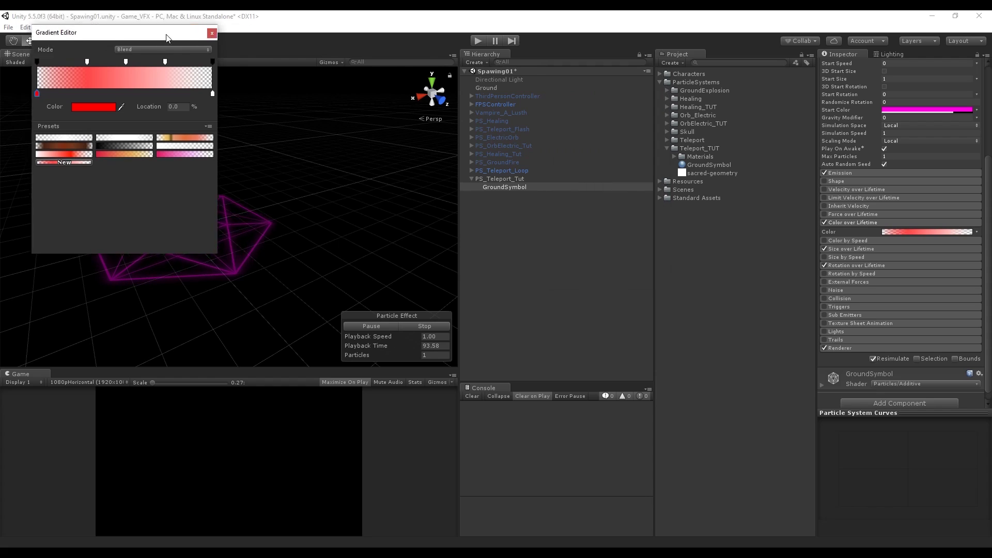
Step: Set the last colour key of GroundSymbol's Color over Lifetime gradient to violet
{"action": "left_click_drag", "start_coordinate": [62, 29], "coordinate": [443, 92]}
{"action": "mouse_move", "coordinate": [602, 117]}
{"action": "left_mouse_down"}
{"action": "mouse_move", "coordinate": [601, 109]}
{"action": "mouse_move", "coordinate": [613, 119]}
{"action": "left_mouse_up"}
{"action": "left_click", "coordinate": [646, 132]}
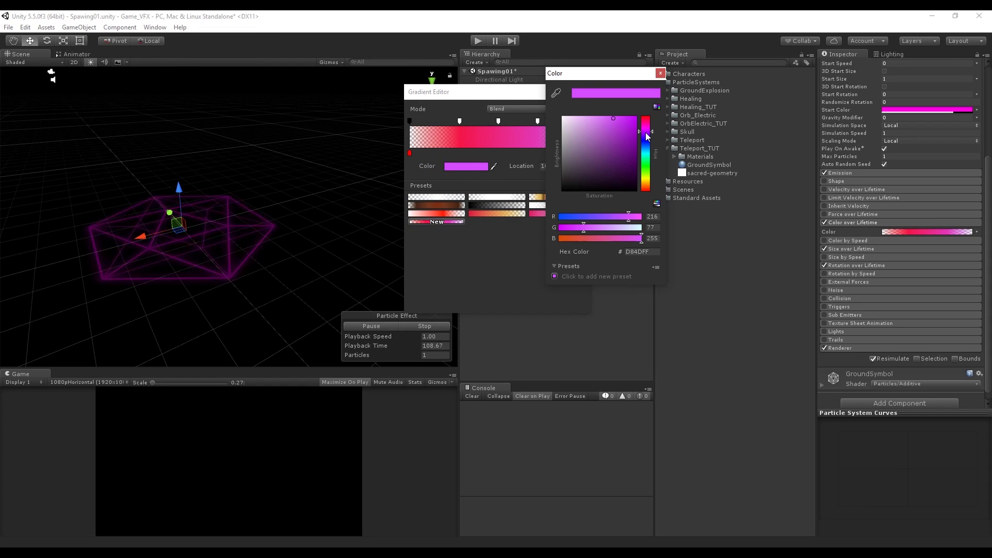
{"action": "left_click", "coordinate": [625, 124]}
{"action": "left_click", "coordinate": [660, 73]}
{"action": "left_click", "coordinate": [760, 200]}
{"action": "scroll", "coordinate": [937, 197], "scroll_direction": "up", "scroll_amount": 3}
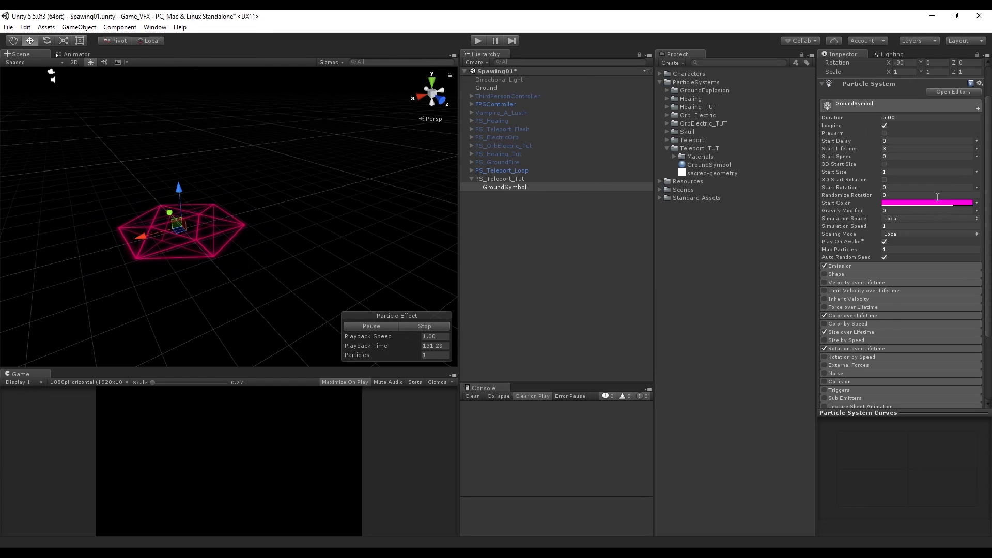
Step: Duplicate GroundSymbol and set the copy's Rotation over Lifetime angular velocity to -45
{"action": "right_click", "coordinate": [516, 187]}
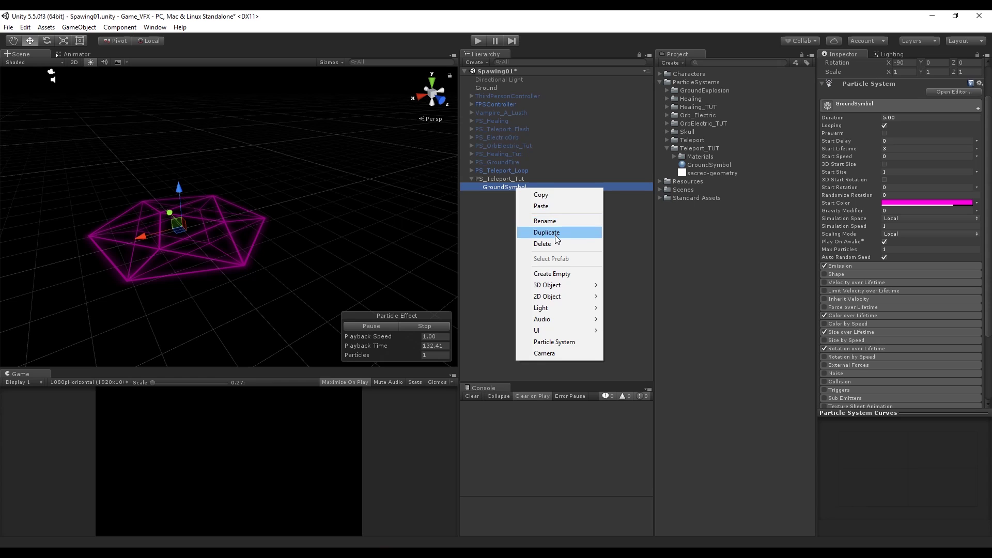
{"action": "left_click", "coordinate": [555, 232]}
{"action": "scroll", "coordinate": [895, 325], "scroll_direction": "down", "scroll_amount": 3}
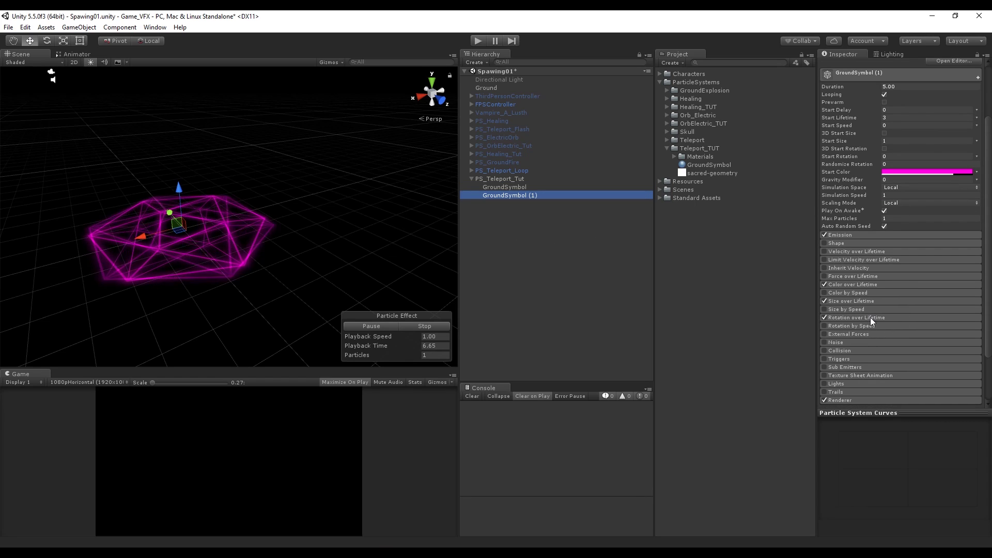
{"action": "left_click", "coordinate": [871, 317]}
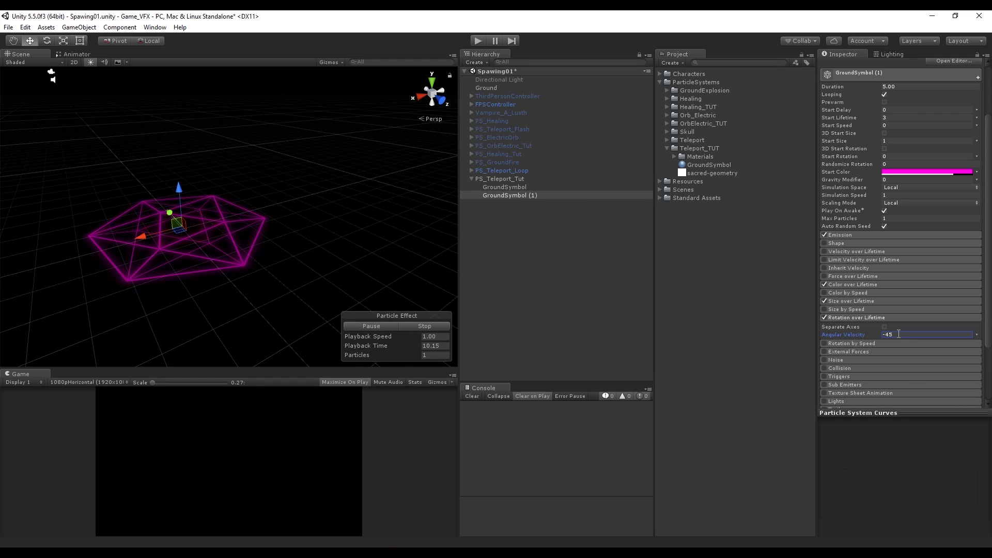
{"action": "left_click", "coordinate": [879, 319]}
Step: Reverse the Size over Lifetime curve of GroundSymbol (1) so it falls from 1.0 to about 0.35
{"action": "scroll", "coordinate": [883, 324], "scroll_direction": "down", "scroll_amount": 3}
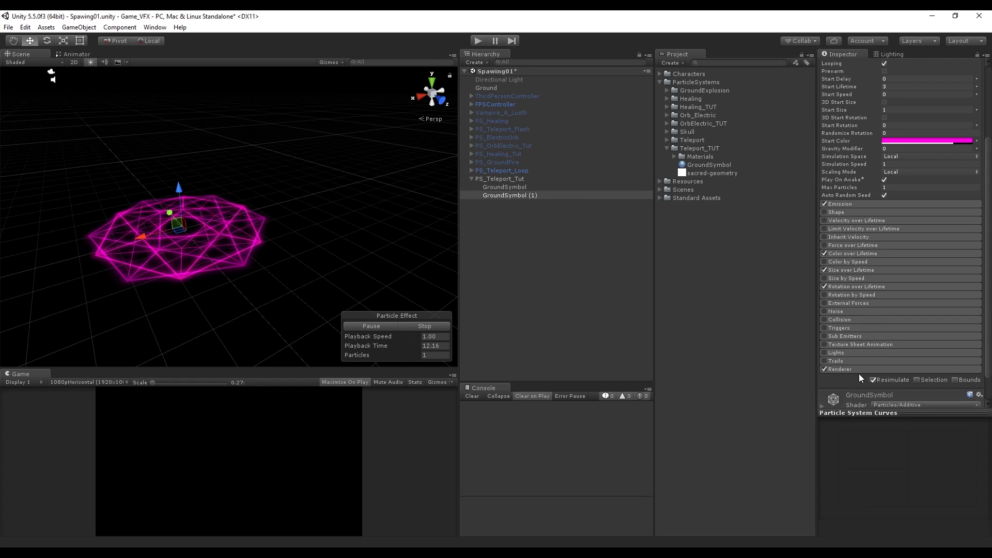
{"action": "left_click", "coordinate": [866, 270]}
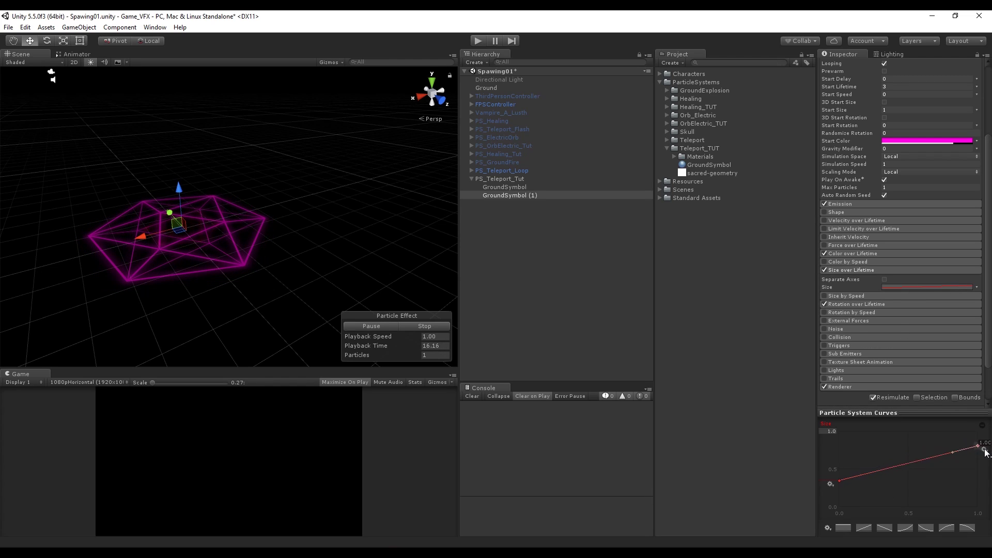
{"action": "left_click_drag", "start_coordinate": [986, 453], "coordinate": [988, 482]}
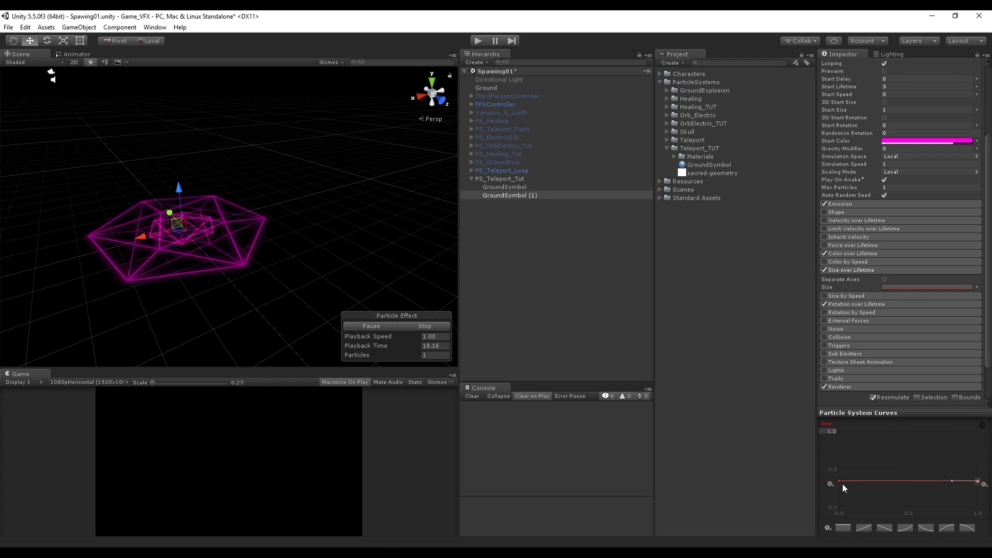
{"action": "left_click_drag", "start_coordinate": [839, 481], "coordinate": [832, 424]}
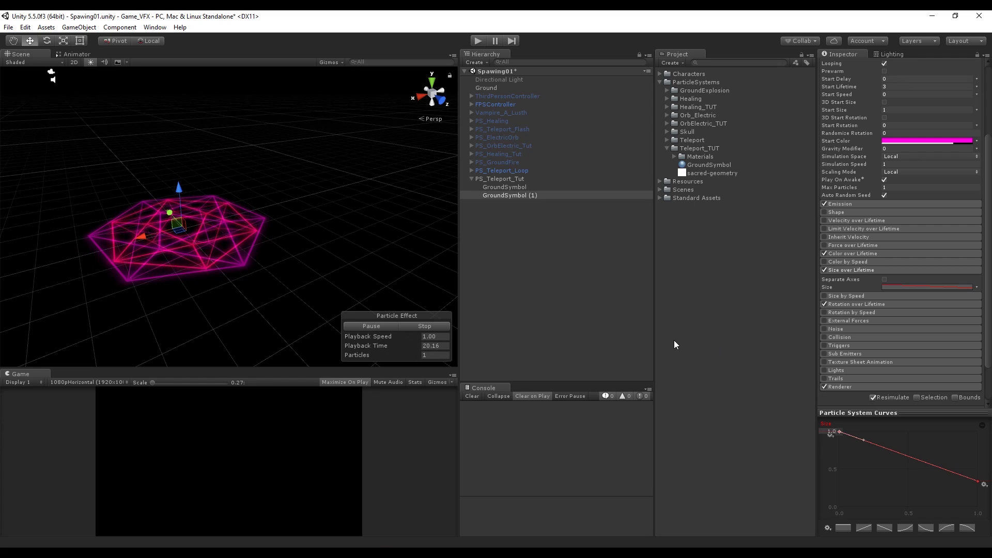
Step: Preview GroundSymbol and GroundSymbol (1) playing together in the scene
{"action": "left_click", "coordinate": [513, 186]}
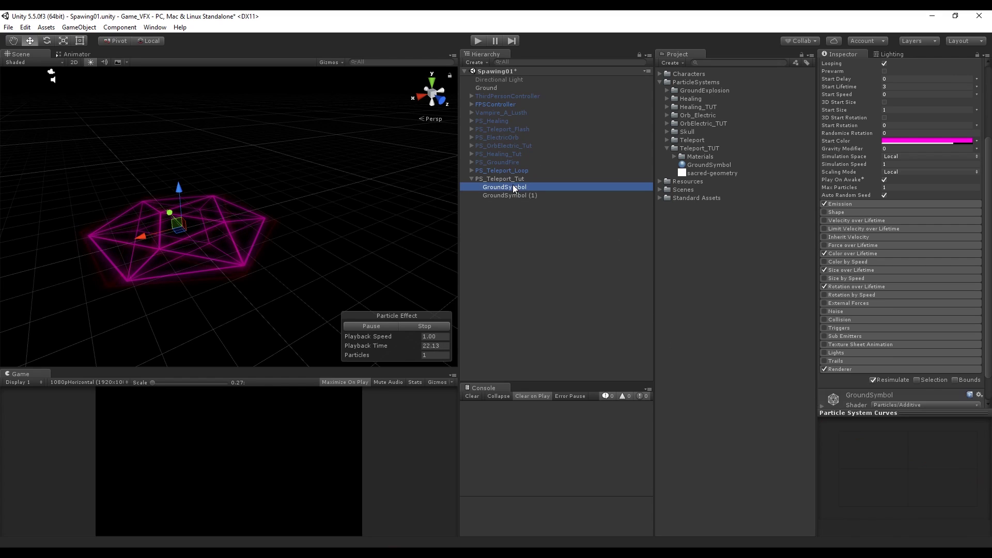
{"action": "left_click", "coordinate": [505, 195], "text": "shift"}
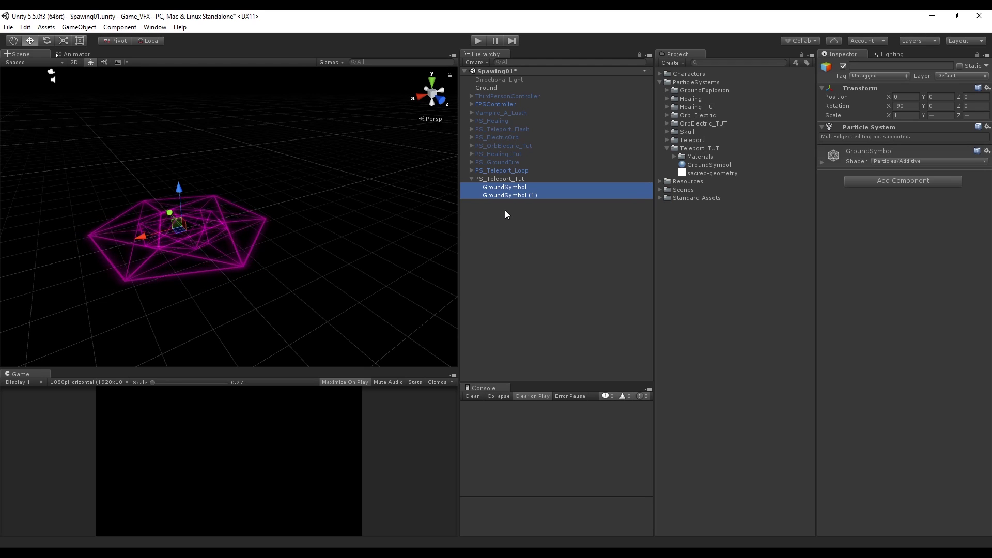
{"action": "left_click", "coordinate": [519, 195]}
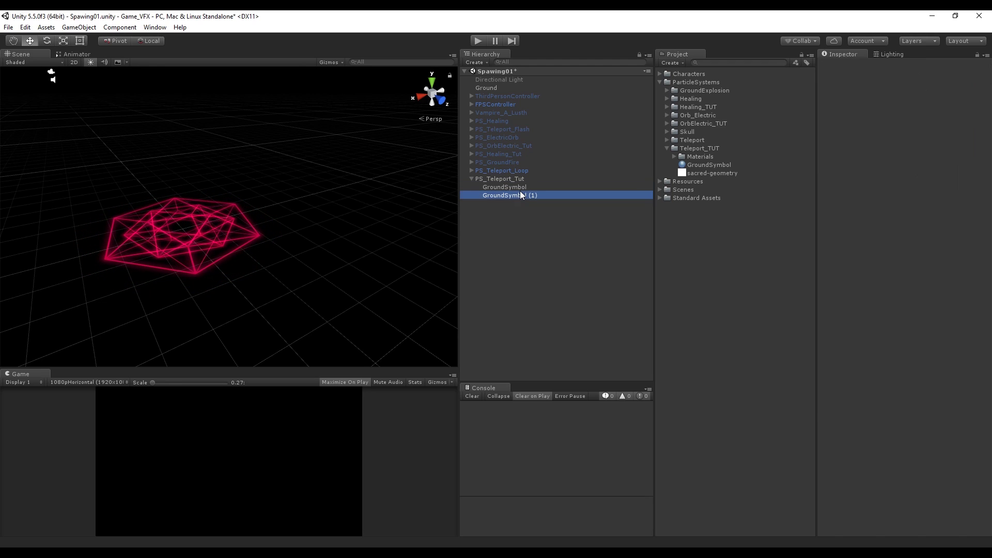
{"action": "scroll", "coordinate": [880, 296], "scroll_direction": "down", "scroll_amount": 3}
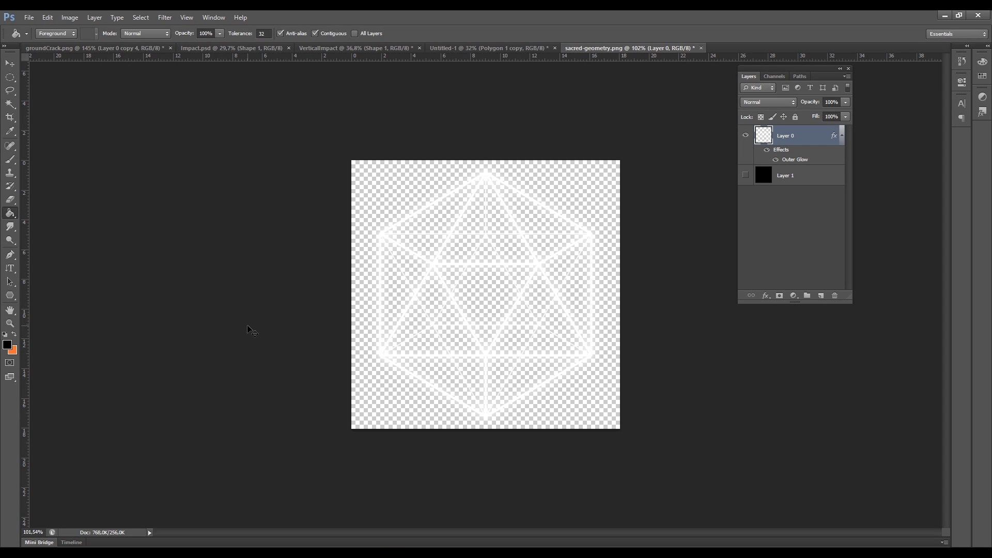
Step: Create a 2000 x 2000 pixel document named Circle and fill its background with black
{"action": "key", "text": "ctrl+n"}
{"action": "type", "text": "Circ"}
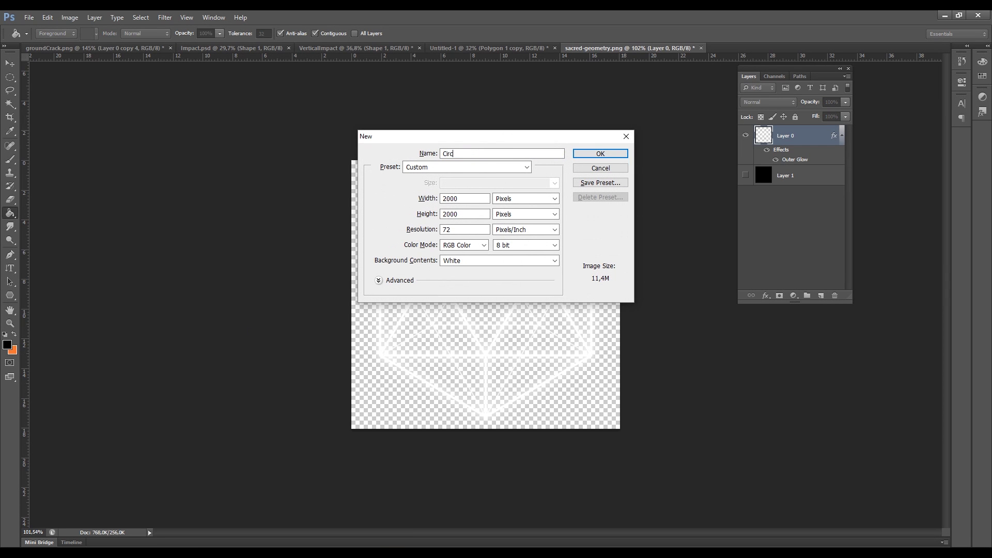
{"action": "type", "text": "le"}
{"action": "key", "text": "Return"}
{"action": "left_click", "coordinate": [353, 258]}
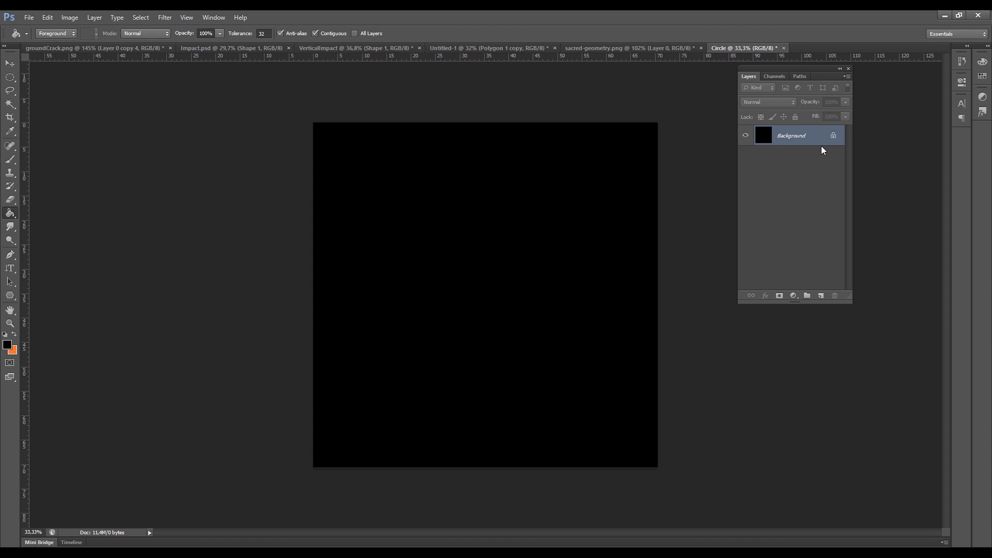
Step: Add a layer, draw a circle about 1591 px across with the Ellipse tool and shift it towards the canvas centre
{"action": "key", "text": "ctrl+shift+alt+n"}
{"action": "left_click", "coordinate": [10, 297]}
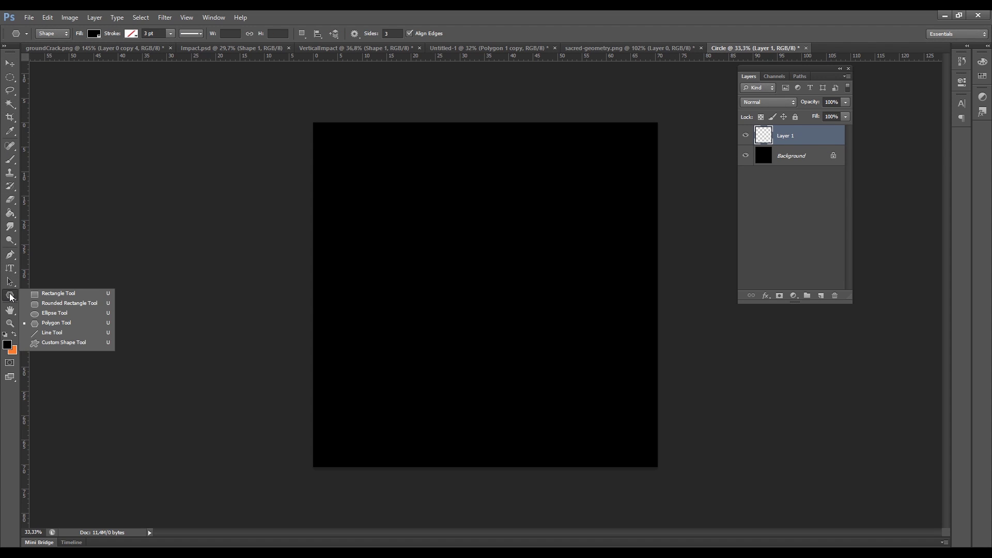
{"action": "left_click", "coordinate": [57, 313]}
{"action": "mouse_move", "coordinate": [478, 271]}
{"action": "left_mouse_down", "text": "alt+shift"}
{"action": "mouse_move", "coordinate": [368, 93]}
{"action": "mouse_move", "coordinate": [343, 87]}
{"action": "left_mouse_up", "text": "alt+shift"}
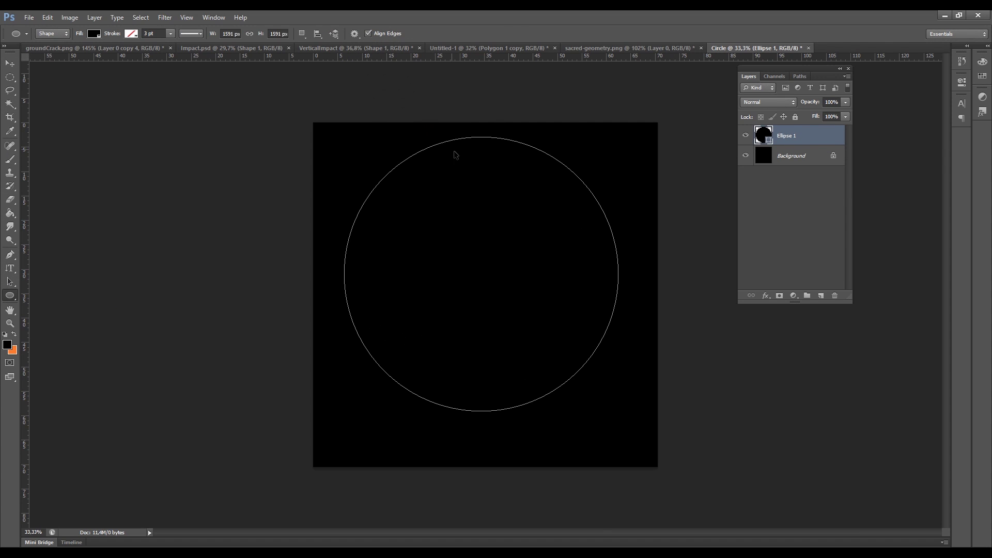
{"action": "key", "text": "ctrl+t"}
{"action": "left_click_drag", "start_coordinate": [580, 174], "coordinate": [583, 186]}
{"action": "key", "text": "Return"}
Step: Change the fill of the Ellipse 1 shape to white
{"action": "left_click", "coordinate": [9, 65]}
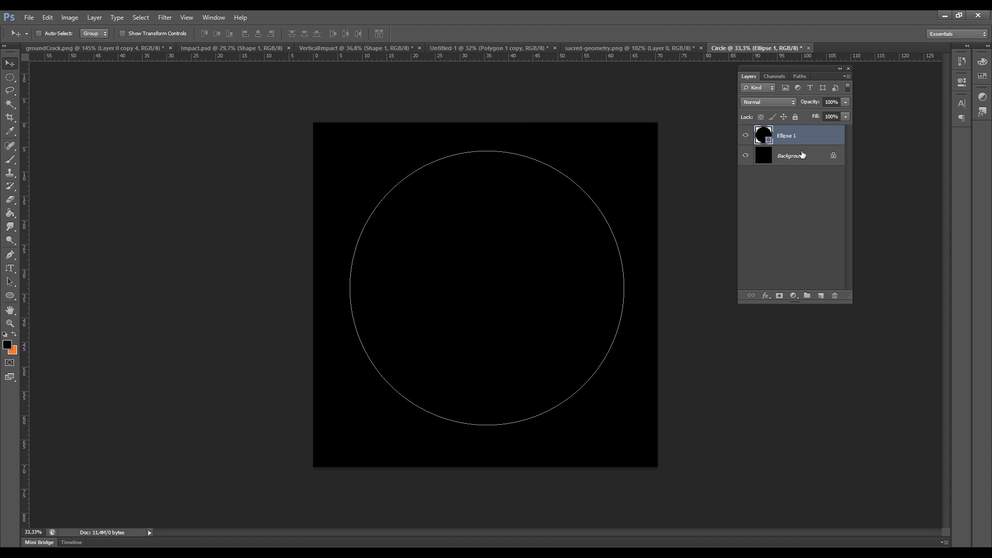
{"action": "left_click", "coordinate": [802, 154]}
{"action": "left_click", "coordinate": [790, 135]}
{"action": "key", "text": "u"}
{"action": "left_click", "coordinate": [94, 33]}
{"action": "left_click", "coordinate": [43, 83]}
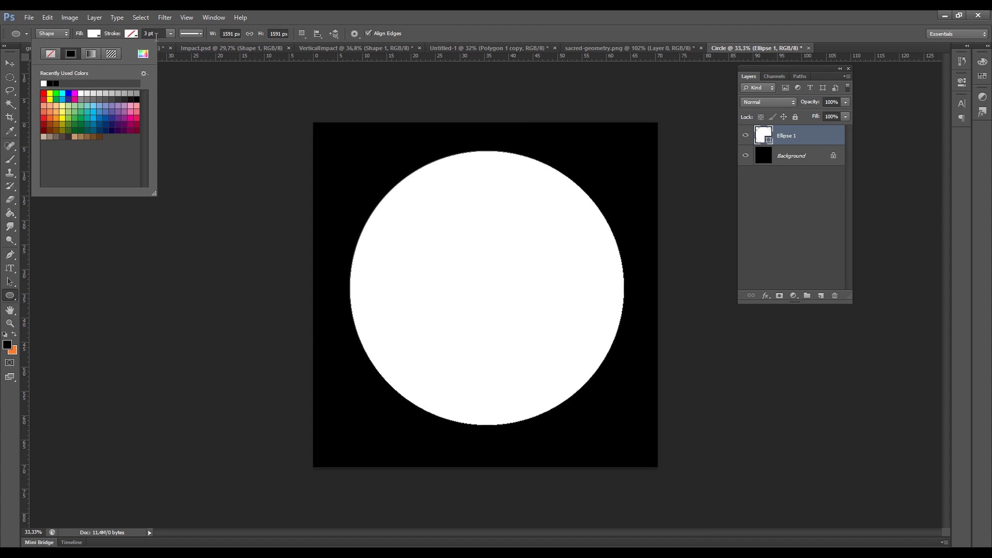
Step: Give the circle a white stroke with no fill and set the stroke width to 25.75 pt
{"action": "left_click", "coordinate": [133, 34]}
{"action": "left_click", "coordinate": [94, 33]}
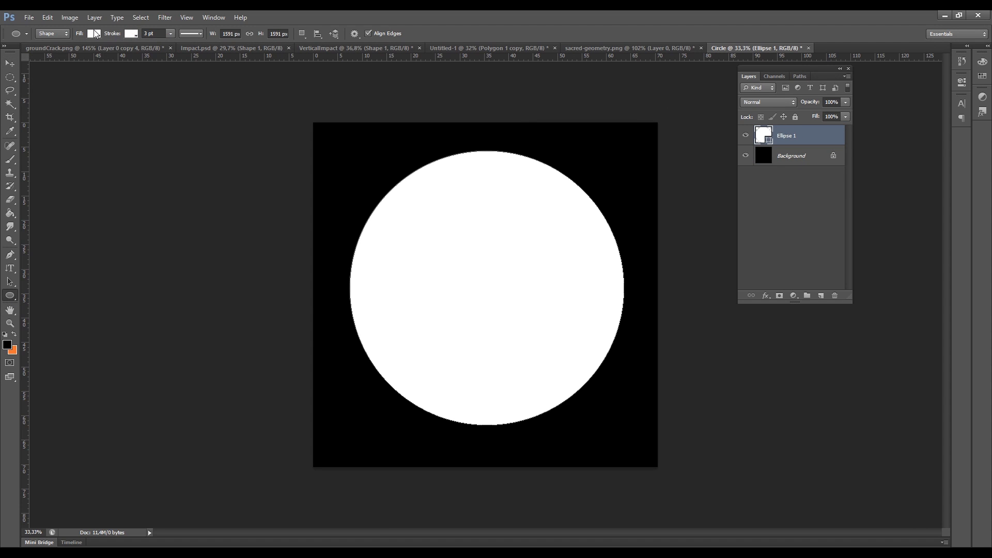
{"action": "left_click", "coordinate": [93, 33]}
{"action": "left_click", "coordinate": [50, 54]}
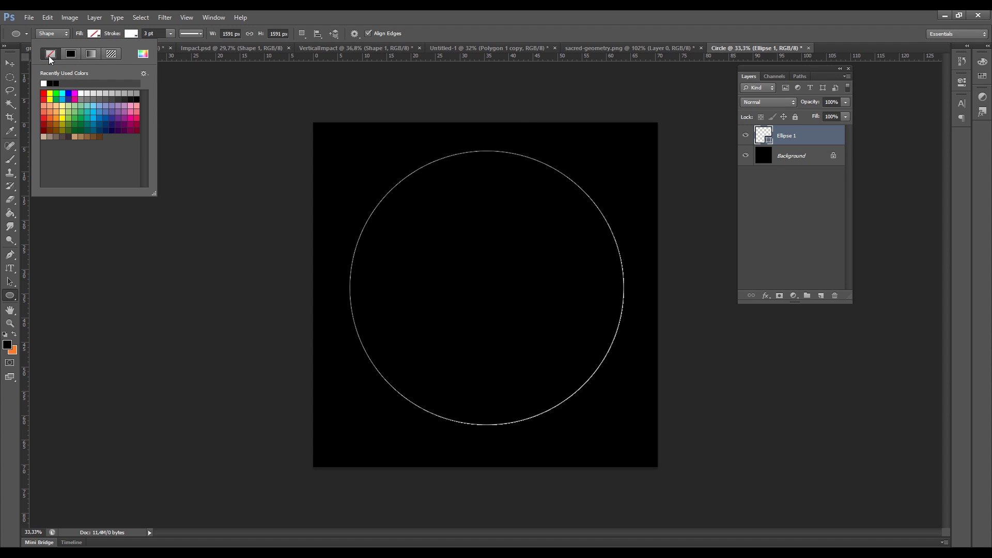
{"action": "left_click", "coordinate": [170, 34]}
{"action": "left_click_drag", "start_coordinate": [170, 34], "coordinate": [349, 18]}
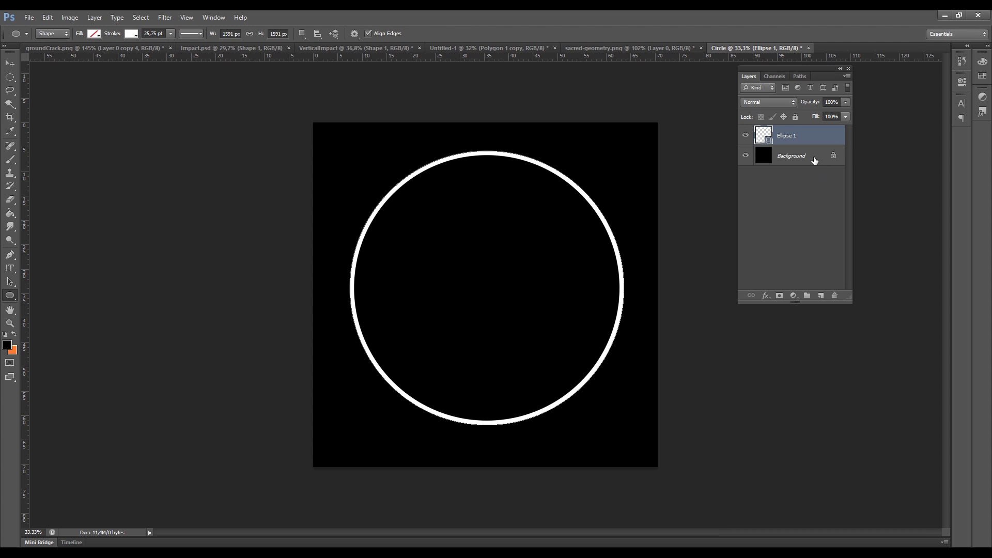
Step: Centre the circle vertically and horizontally on the Background layer
{"action": "left_click", "coordinate": [814, 158], "text": "shift"}
{"action": "key", "text": "v"}
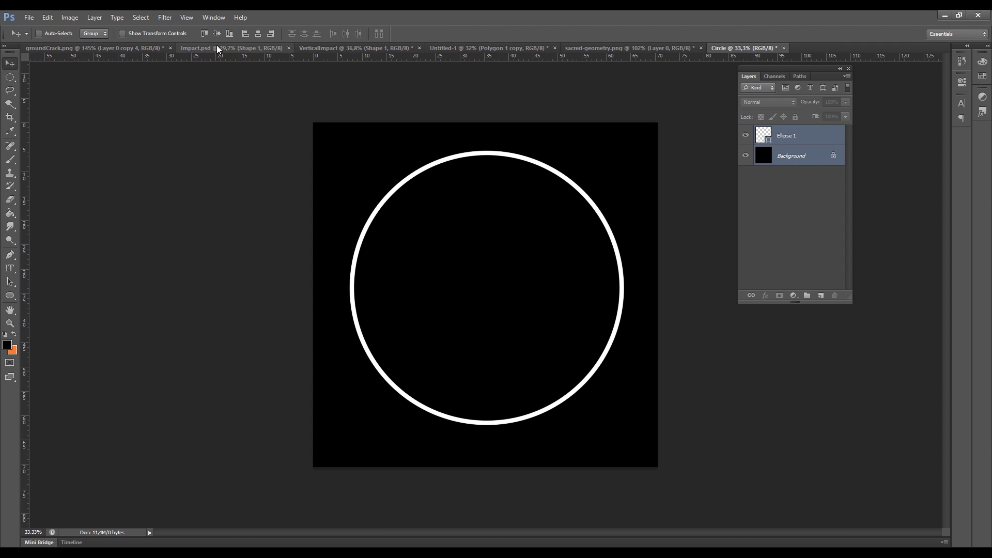
{"action": "left_click", "coordinate": [217, 34]}
{"action": "left_click", "coordinate": [257, 34]}
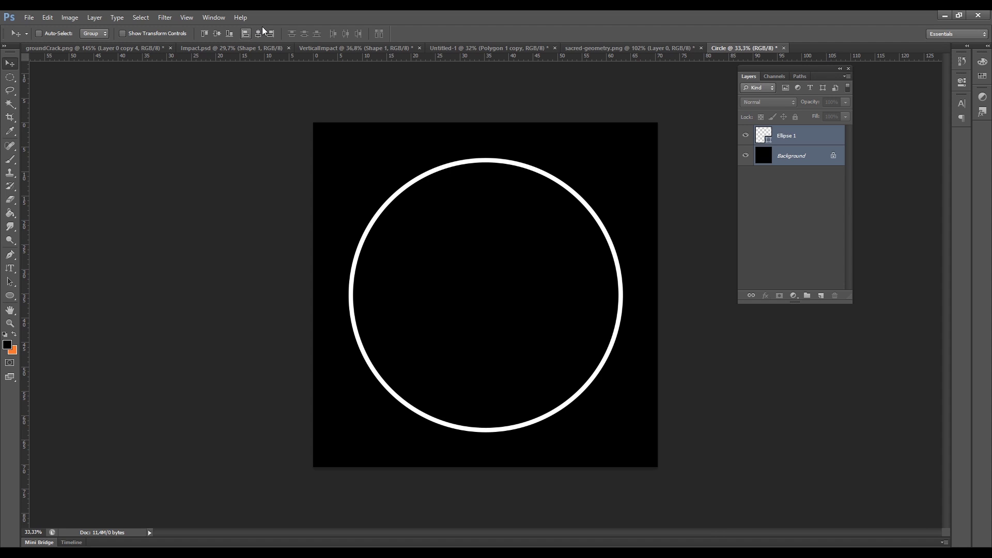
Step: Add an Outer Glow to the circle layer, make the glow white and increase its size
{"action": "double_click", "coordinate": [811, 137]}
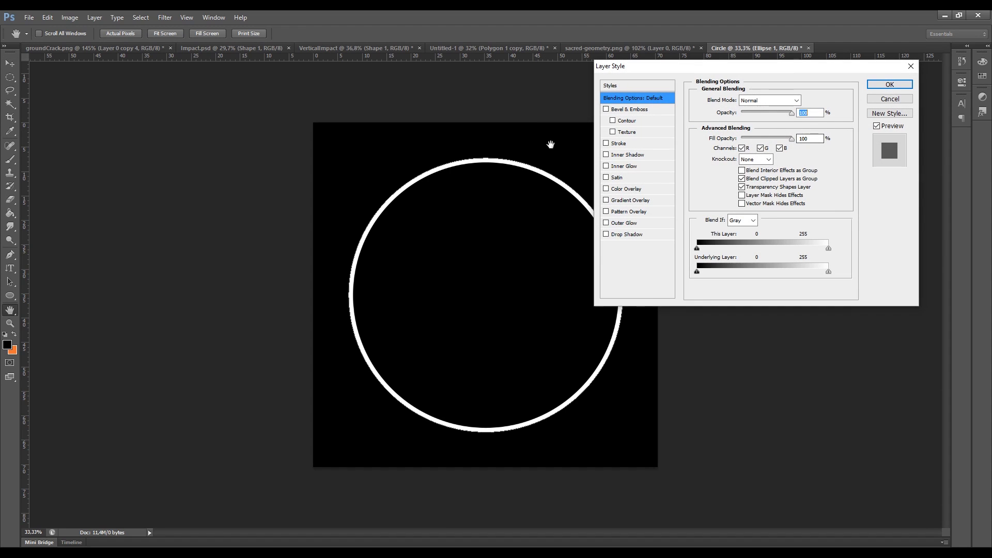
{"action": "left_click", "coordinate": [611, 225]}
{"action": "left_click", "coordinate": [724, 136]}
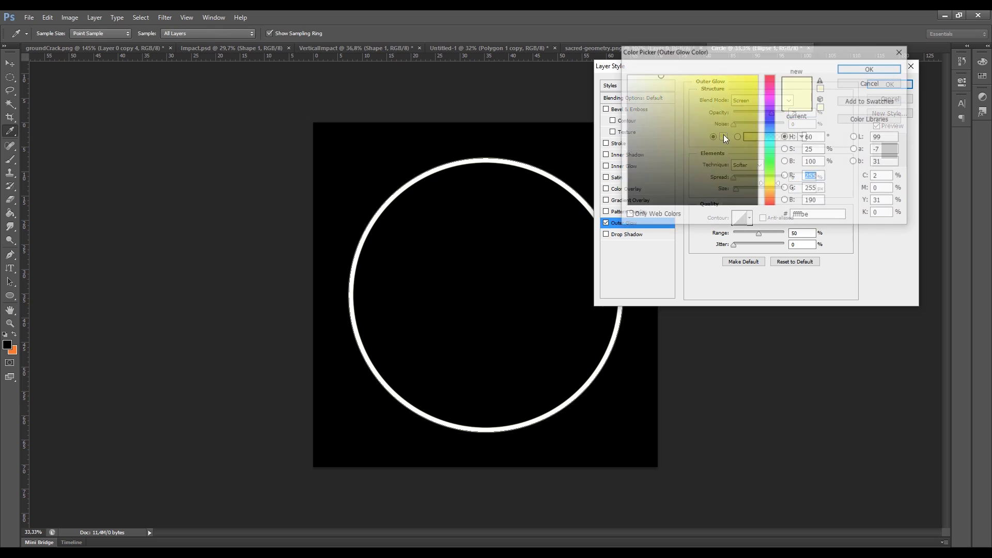
{"action": "key", "text": "Return"}
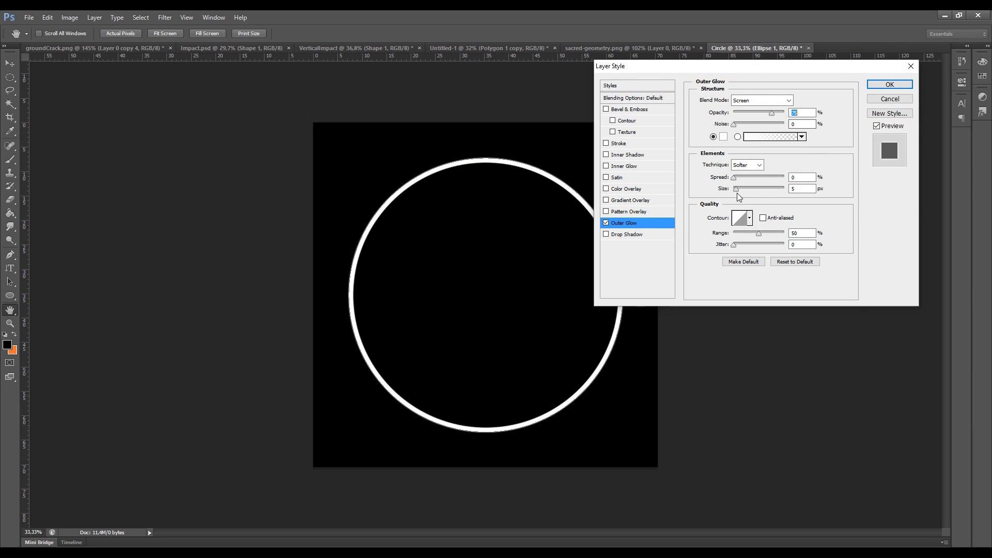
{"action": "left_click_drag", "start_coordinate": [736, 189], "coordinate": [759, 189]}
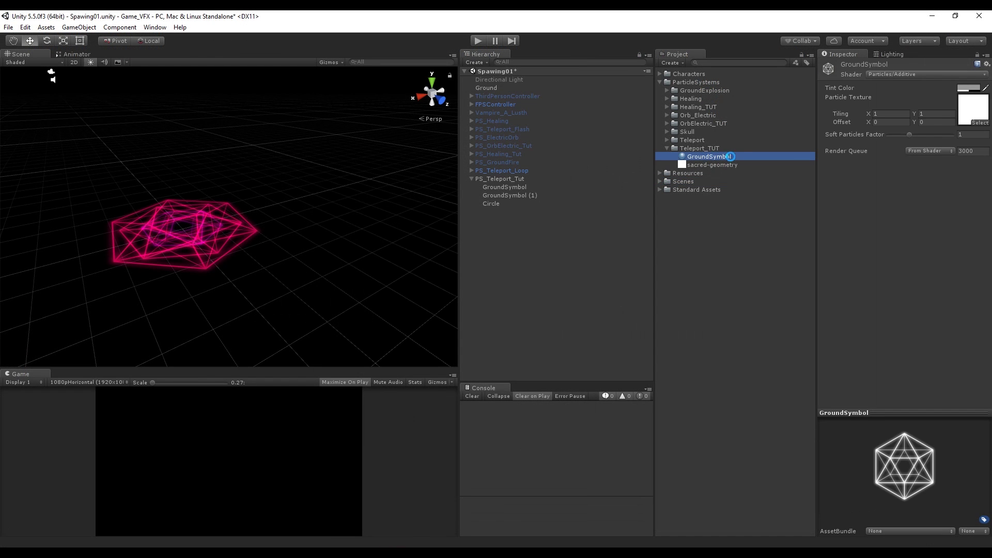
Step: Duplicate the GroundSymbol material in the Teleport_TUT folder and rename the copy Circle
{"action": "key", "text": "ctrl+d"}
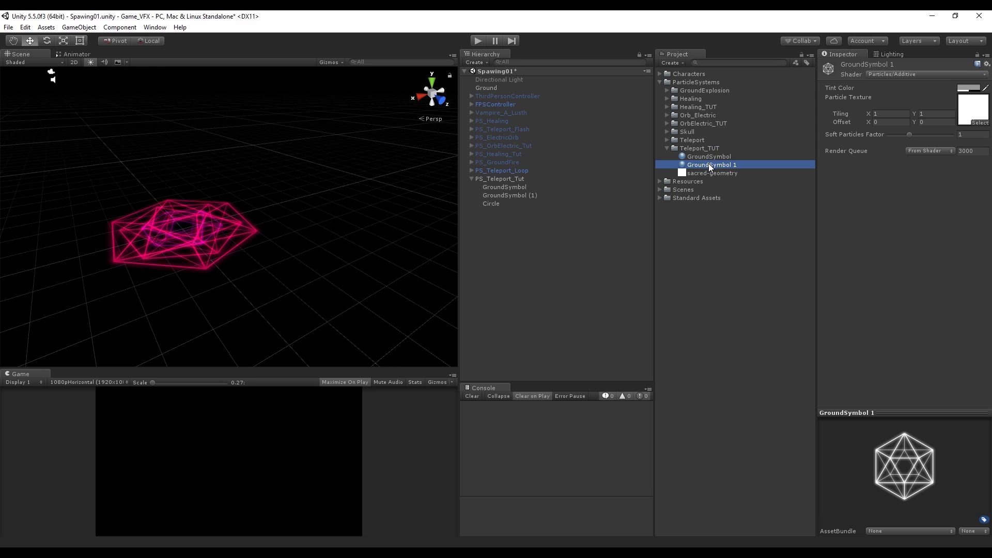
{"action": "left_click", "coordinate": [711, 165]}
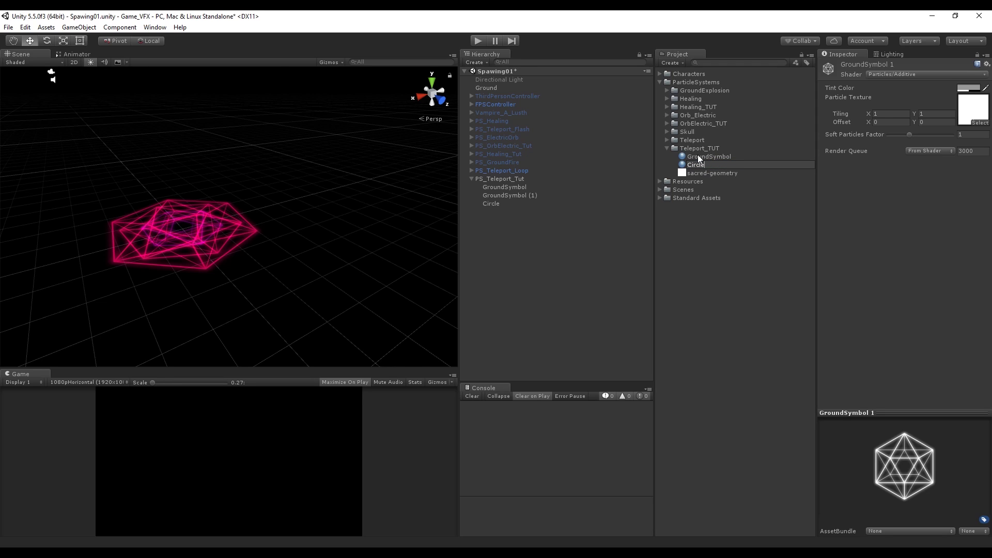
{"action": "type", "text": "Circle"}
{"action": "key", "text": "Return"}
Step: Import the CircleWH image into the Teleport_TUT folder and assign it as the Circle material's particle texture
{"action": "key", "text": "alt+Tab"}
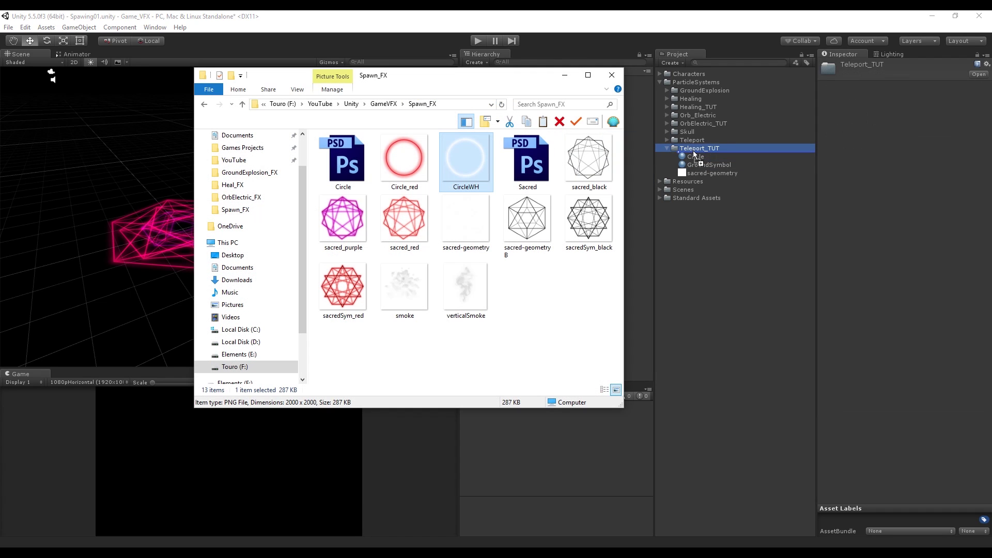
{"action": "left_click_drag", "start_coordinate": [695, 148], "coordinate": [696, 148]}
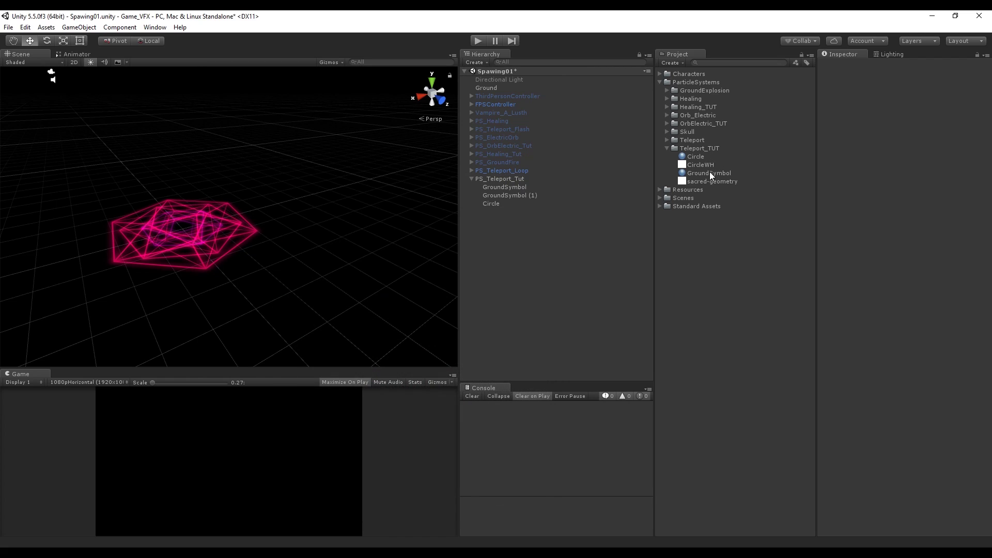
{"action": "left_click", "coordinate": [698, 158]}
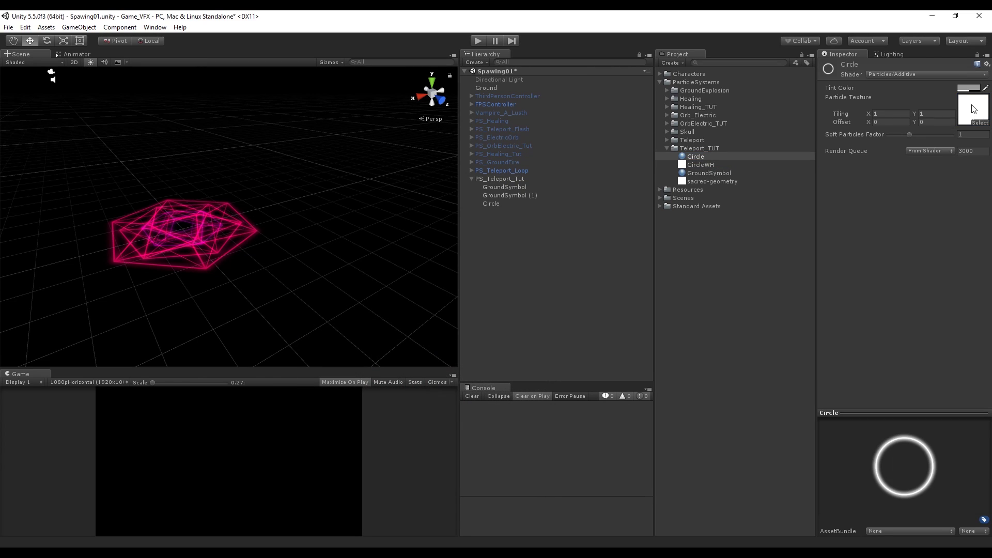
Step: Apply the Circle material to the Circle particle system under PS_Teleport_Tut and check its modules
{"action": "left_click_drag", "start_coordinate": [699, 156], "coordinate": [498, 203]}
{"action": "left_click", "coordinate": [498, 203]}
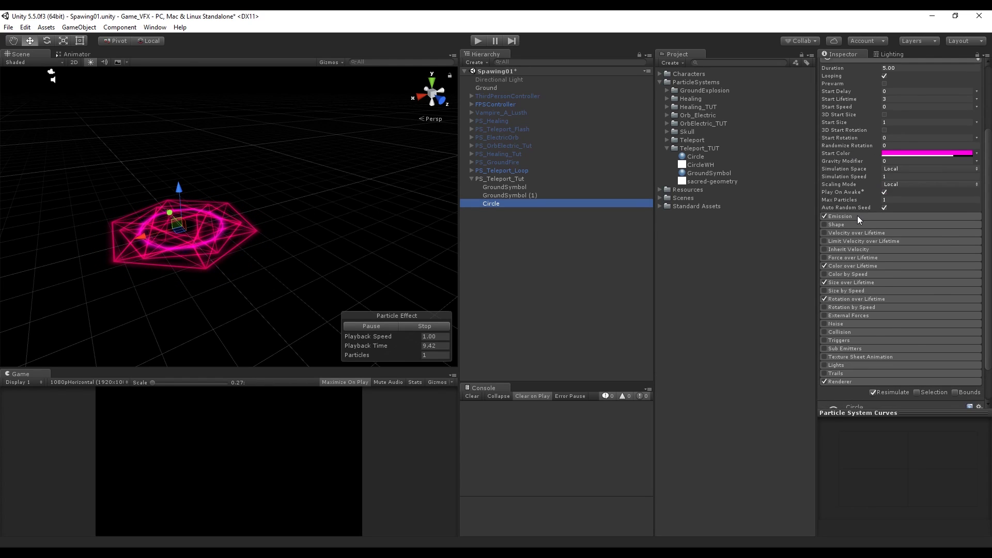
{"action": "scroll", "coordinate": [857, 216], "scroll_direction": "down", "scroll_amount": 4}
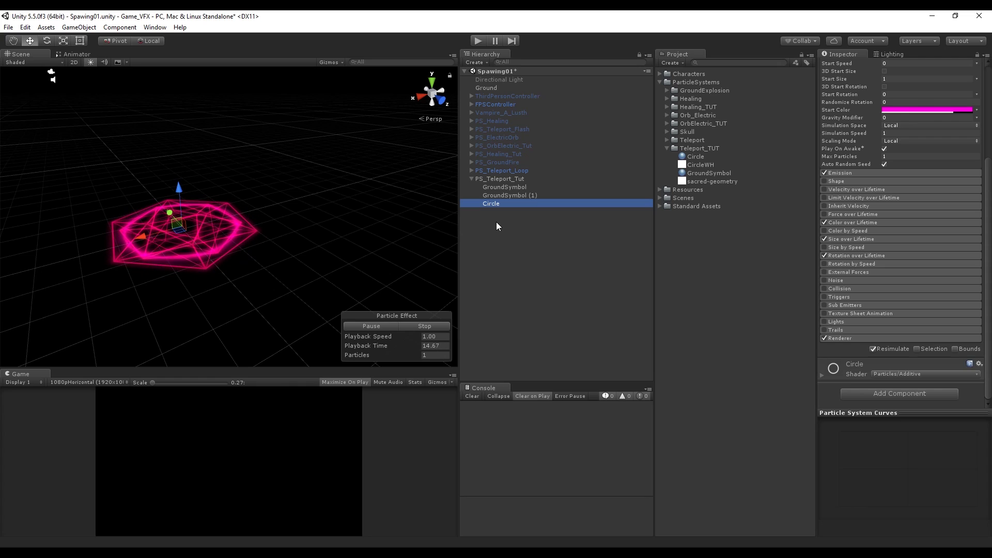
Step: Disable Rotation over Lifetime on Circle and reshape its Size over Lifetime curve to rise from about 0.3 to 0.8
{"action": "left_click", "coordinate": [851, 250]}
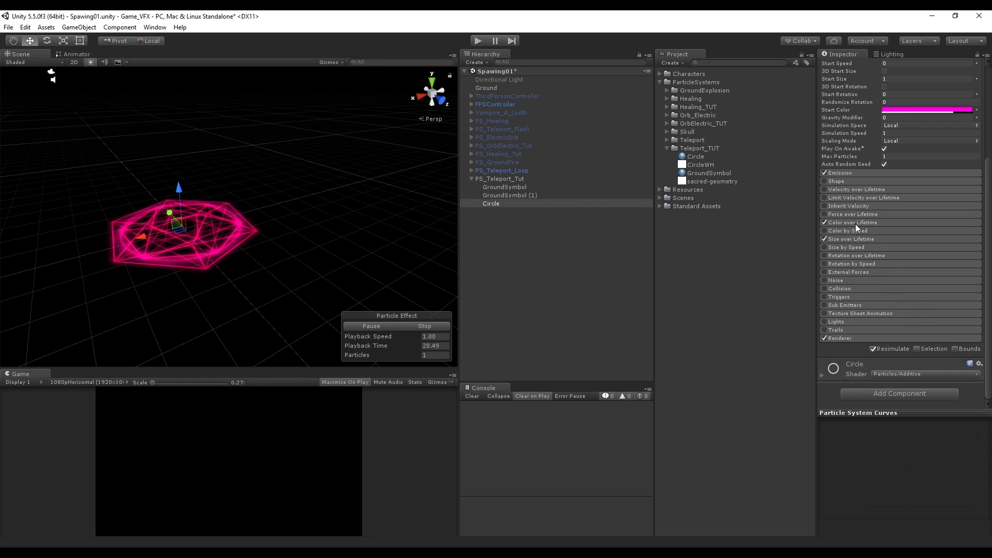
{"action": "left_click", "coordinate": [853, 239]}
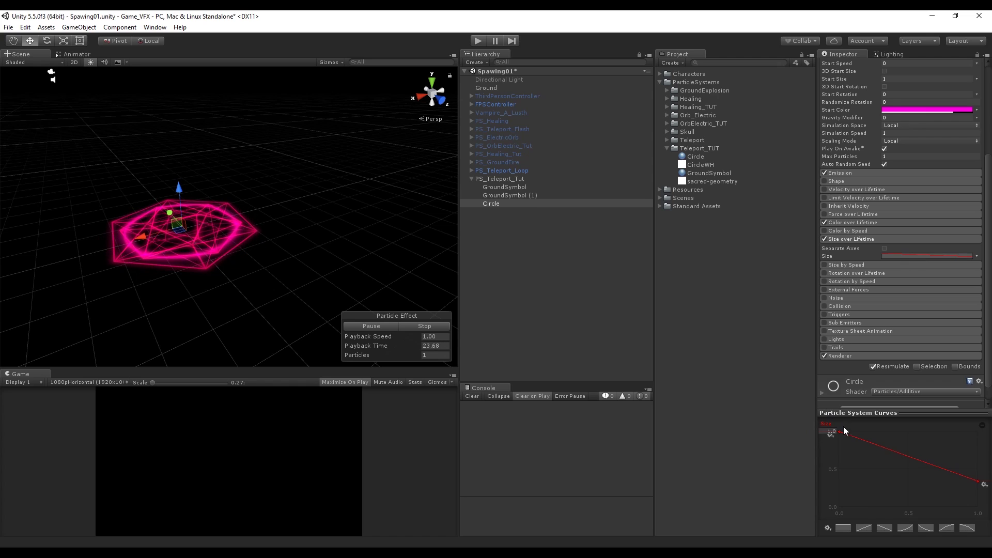
{"action": "left_click_drag", "start_coordinate": [839, 432], "coordinate": [838, 486]}
{"action": "left_click_drag", "start_coordinate": [979, 482], "coordinate": [981, 447]}
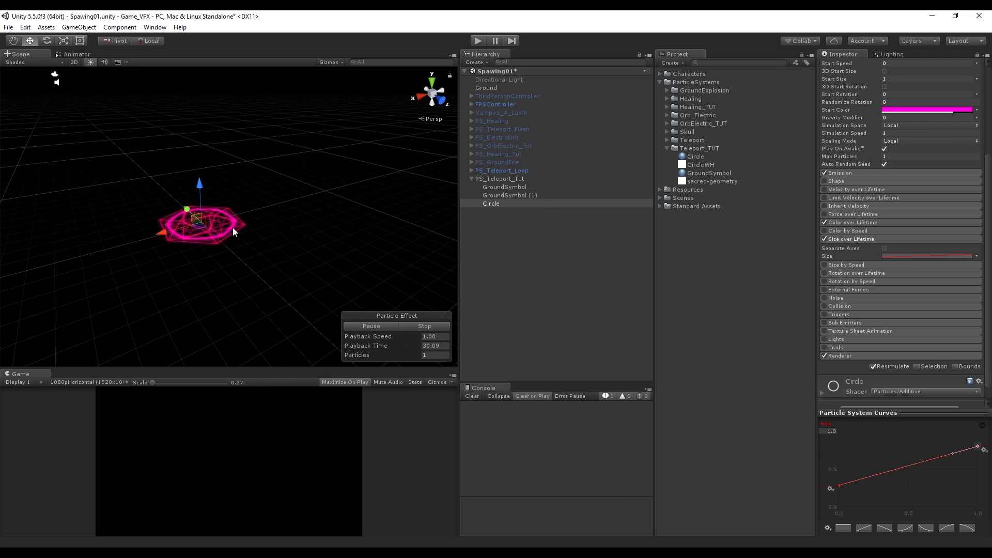
Step: Set the Start Size of both GroundSymbol and GroundSymbol (1) to 10
{"action": "left_click", "coordinate": [233, 227]}
{"action": "left_click", "coordinate": [888, 141]}
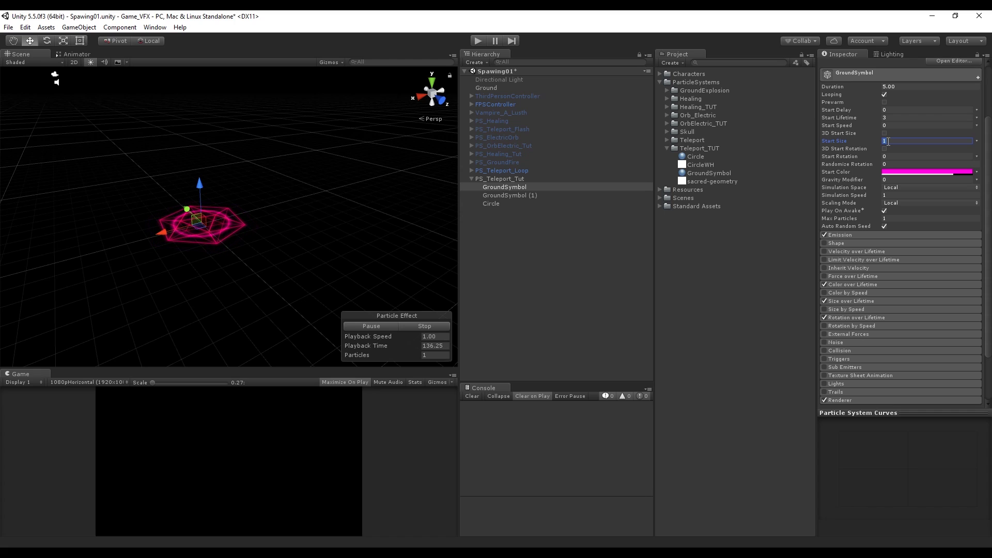
{"action": "scroll", "coordinate": [903, 215], "scroll_direction": "up", "scroll_amount": 3}
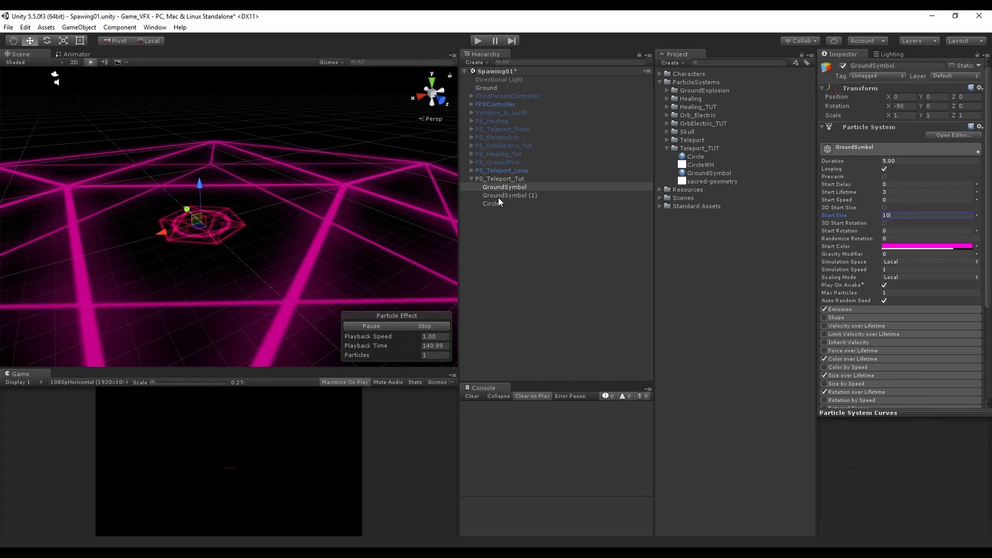
{"action": "left_click", "coordinate": [498, 196]}
{"action": "left_click", "coordinate": [906, 218]}
{"action": "type", "text": "10"}
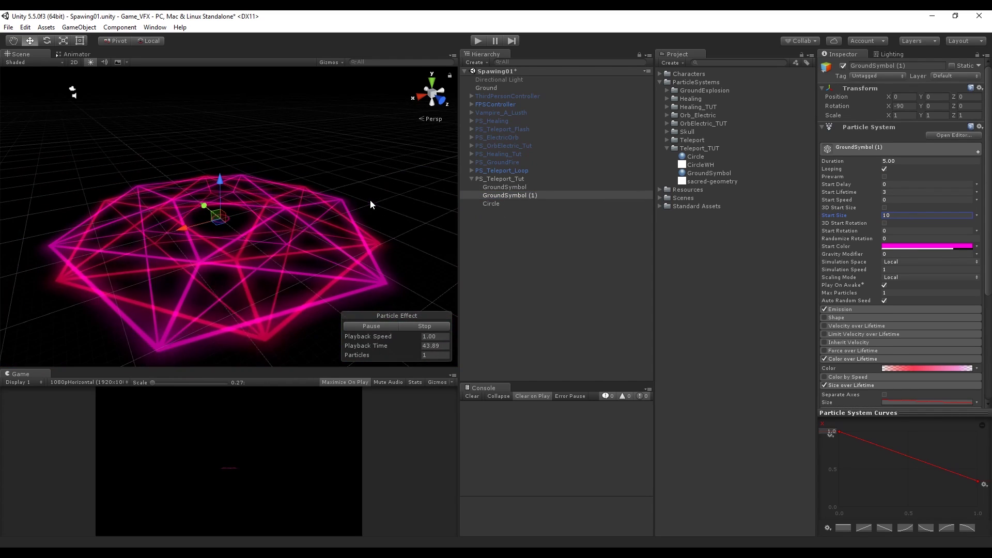
Step: Set Circle's Start Size to 21 and raise the start of its size curve to about 0.45
{"action": "left_click", "coordinate": [509, 203]}
{"action": "left_click", "coordinate": [952, 214]}
{"action": "type", "text": "15"}
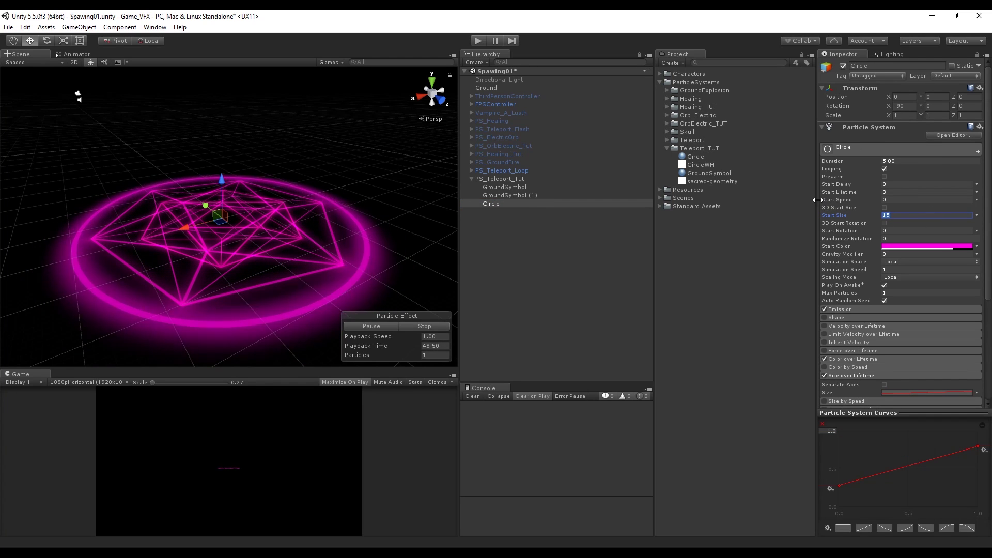
{"action": "key", "text": "BackSpace"}
{"action": "key", "text": "BackSpace"}
{"action": "type", "text": "22"}
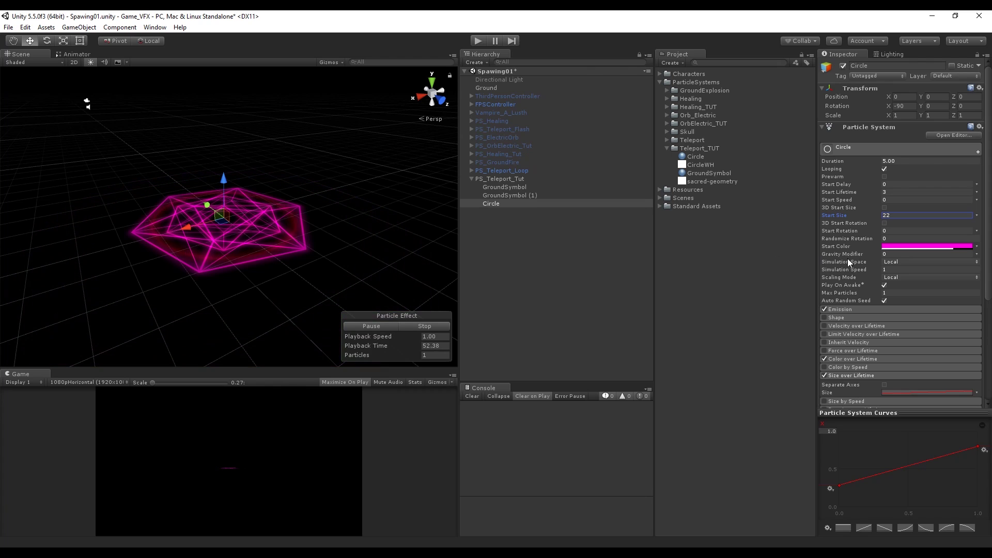
{"action": "key", "text": "Return"}
{"action": "left_click_drag", "start_coordinate": [865, 220], "coordinate": [860, 220]}
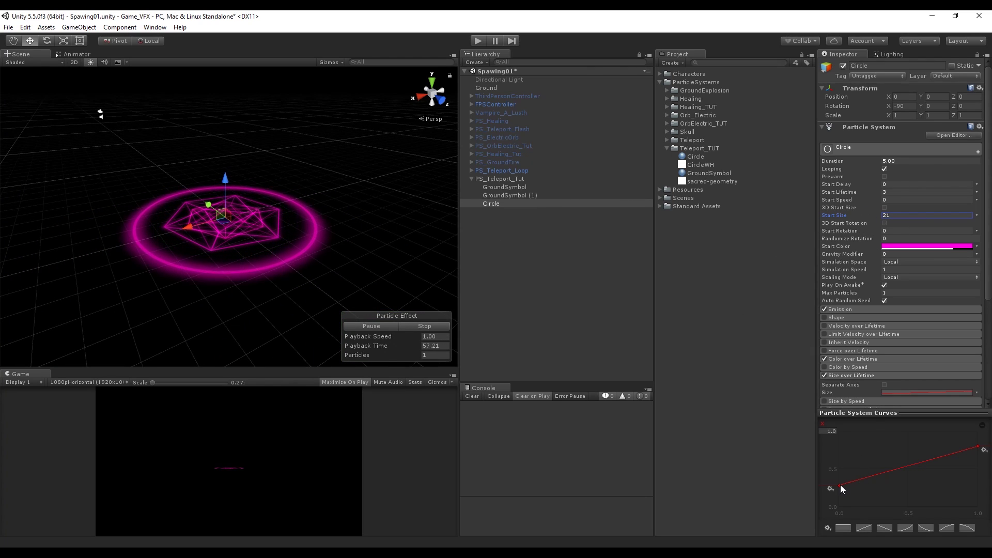
{"action": "left_click_drag", "start_coordinate": [840, 485], "coordinate": [839, 474]}
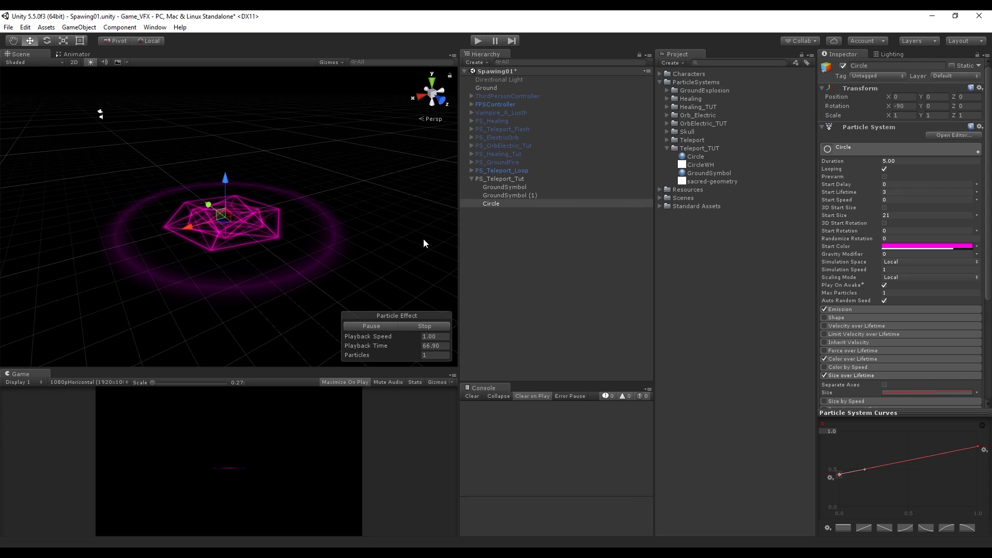
Step: Set Circle's Max Particles to 10 so that several rings are emitted at once
{"action": "scroll", "coordinate": [883, 300], "scroll_direction": "down", "scroll_amount": 3}
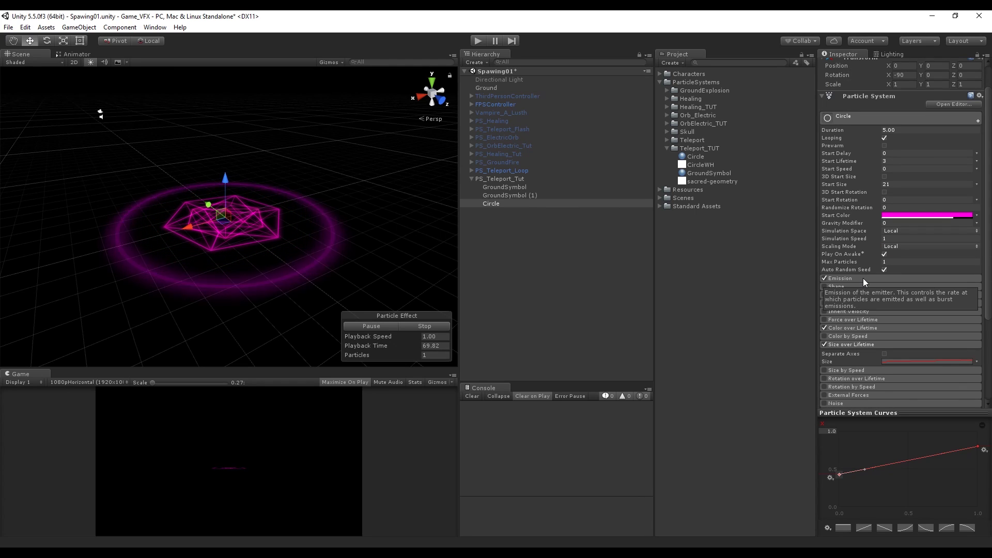
{"action": "left_click", "coordinate": [892, 262]}
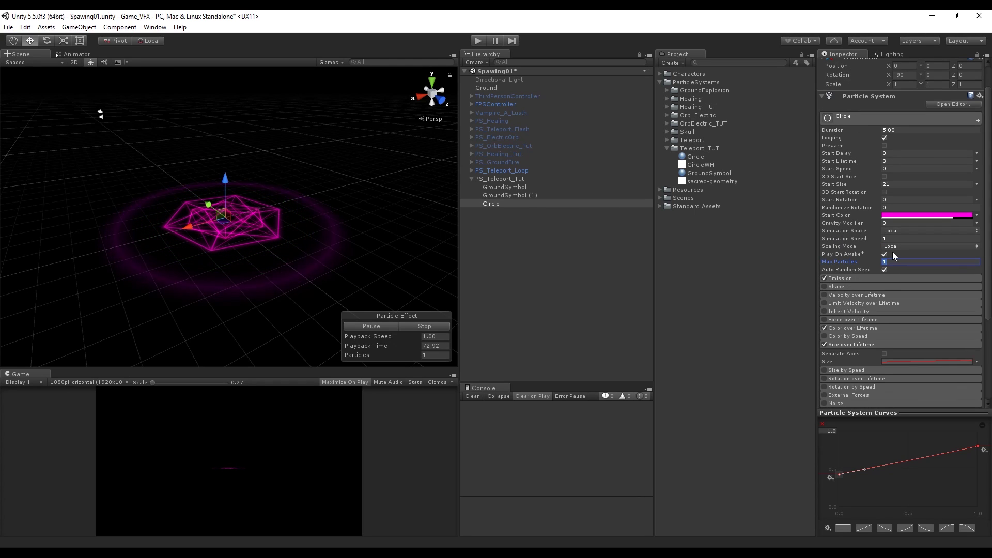
{"action": "type", "text": "10"}
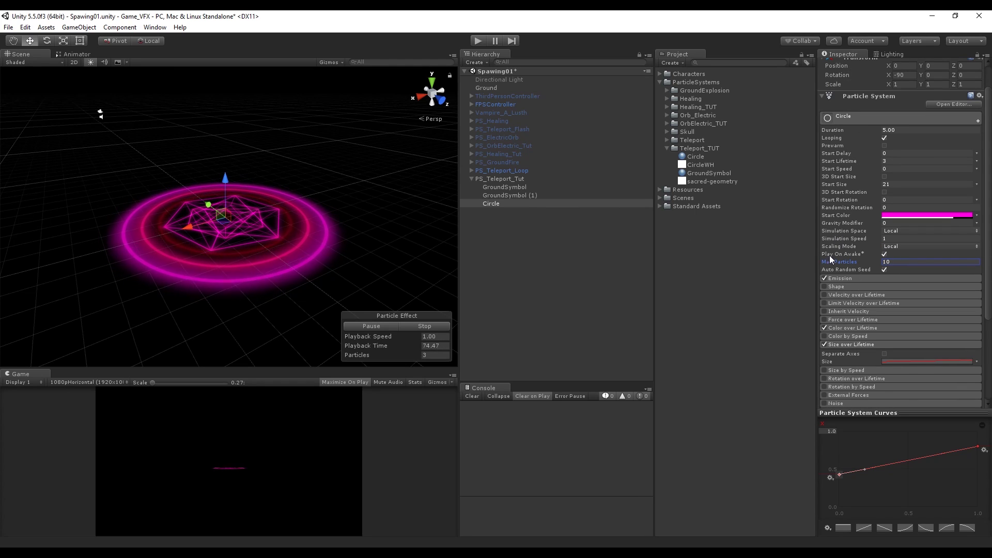
{"action": "left_click", "coordinate": [230, 241]}
Step: Duplicate the Circle particle system under PS_Teleport_Tut and rename the copy VerticalCircles
{"action": "left_click", "coordinate": [494, 203]}
{"action": "right_click", "coordinate": [494, 203]}
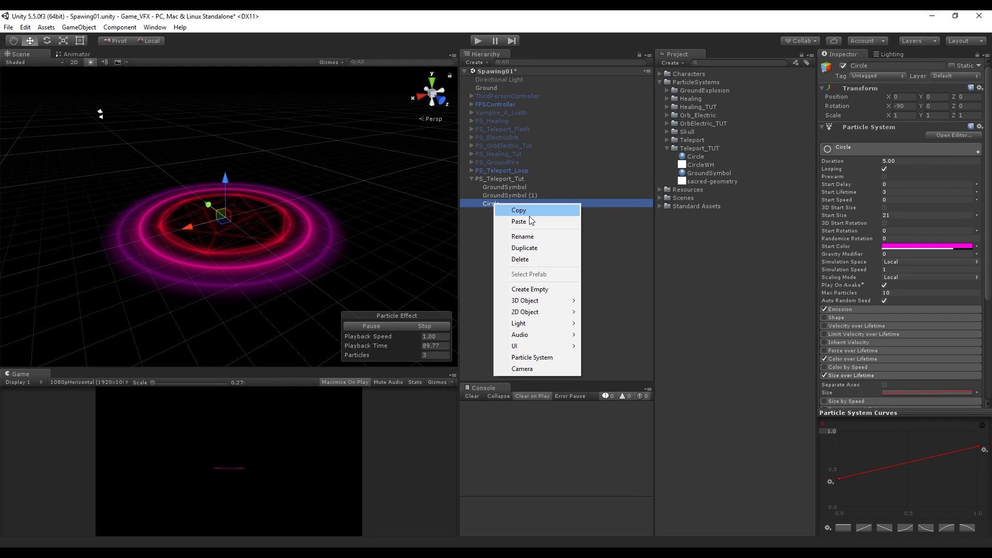
{"action": "left_click", "coordinate": [531, 245]}
{"action": "left_click", "coordinate": [513, 211]}
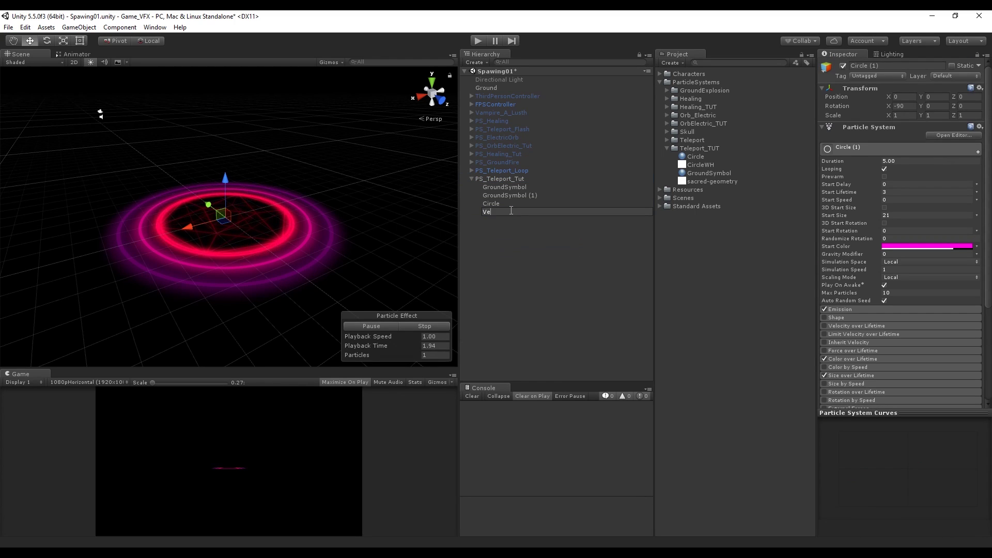
{"action": "type", "text": "VerticalCircles"}
{"action": "key", "text": "Return"}
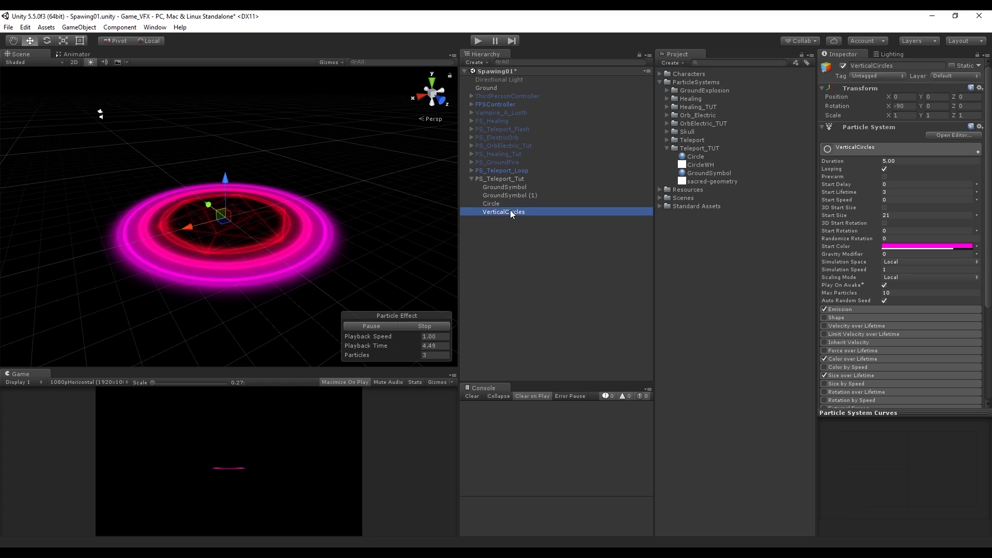
Step: On VerticalCircles, enable the Shape module, disable Size over Lifetime and set the Start Size to 15
{"action": "scroll", "coordinate": [869, 310], "scroll_direction": "down", "scroll_amount": 3}
{"action": "left_click", "coordinate": [825, 225]}
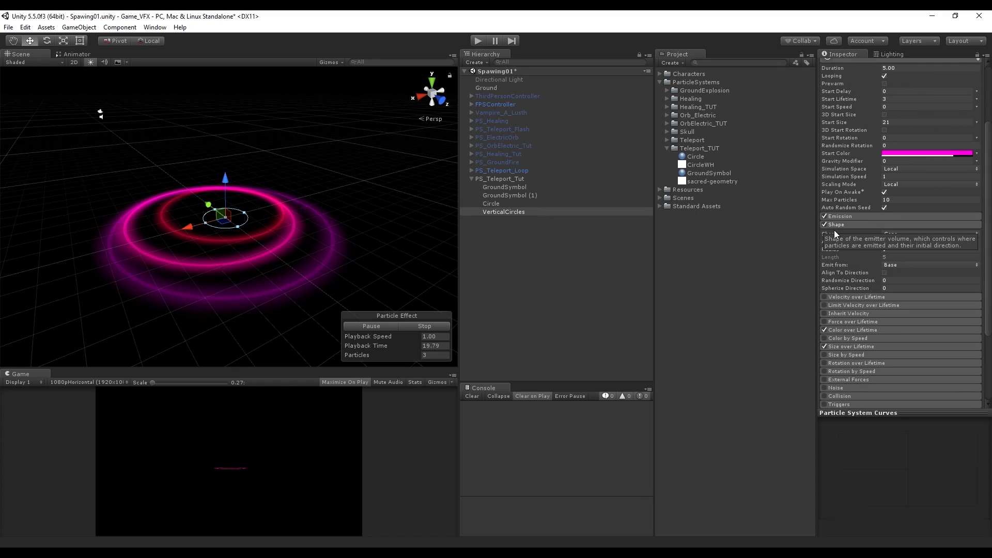
{"action": "scroll", "coordinate": [845, 244], "scroll_direction": "down", "scroll_amount": 1}
{"action": "scroll", "coordinate": [846, 246], "scroll_direction": "down", "scroll_amount": 2}
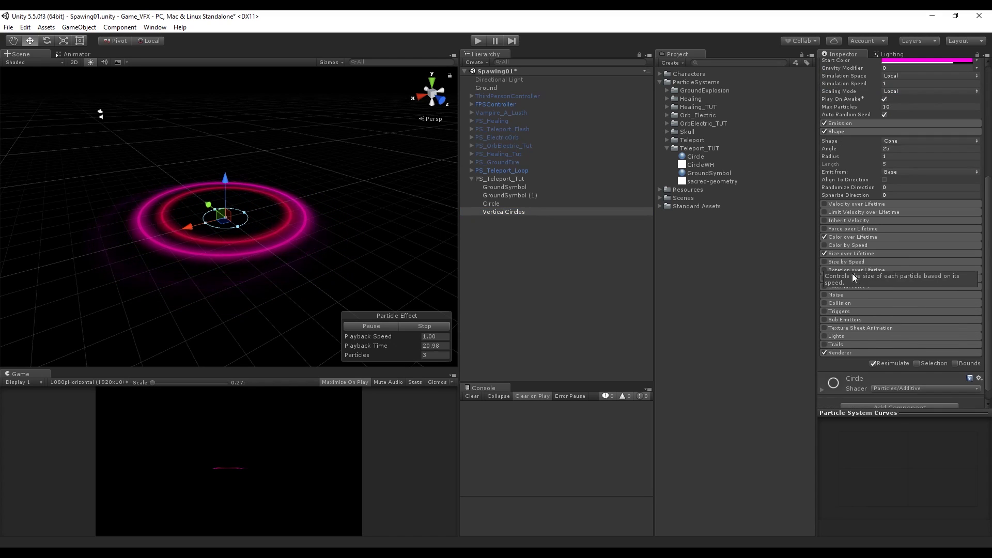
{"action": "left_click", "coordinate": [825, 253]}
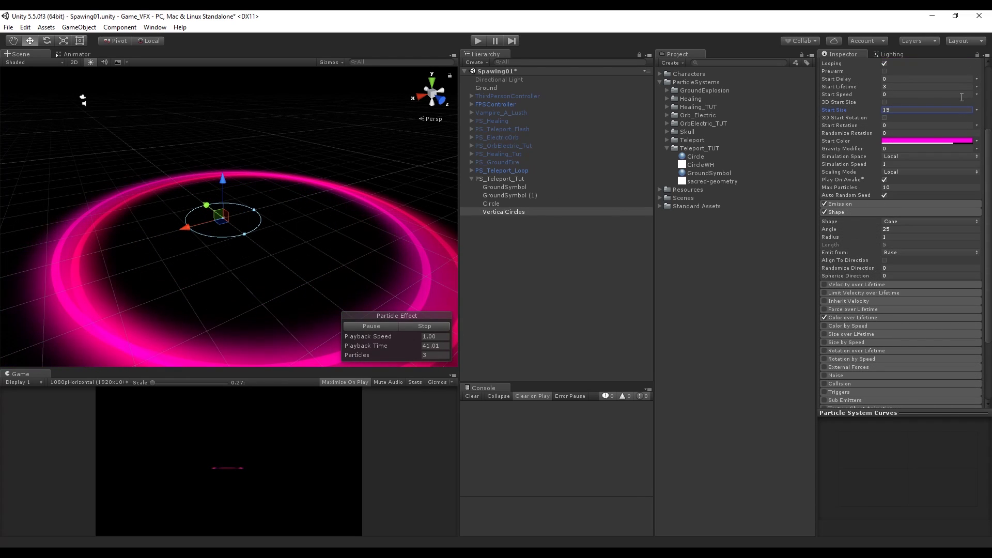
Step: Set VerticalCircles' Start Speed to 2 and narrow its cone to angle 0 with a radius of about 0.035
{"action": "scroll", "coordinate": [961, 96], "scroll_direction": "up", "scroll_amount": 2}
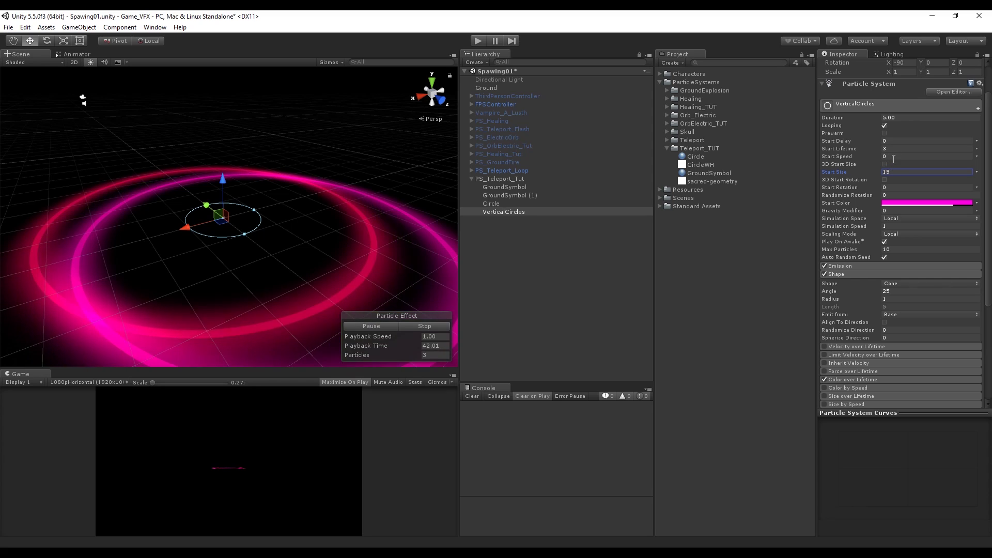
{"action": "left_click", "coordinate": [927, 156]}
{"action": "type", "text": "2"}
{"action": "left_click_drag", "start_coordinate": [305, 149], "coordinate": [249, 170]}
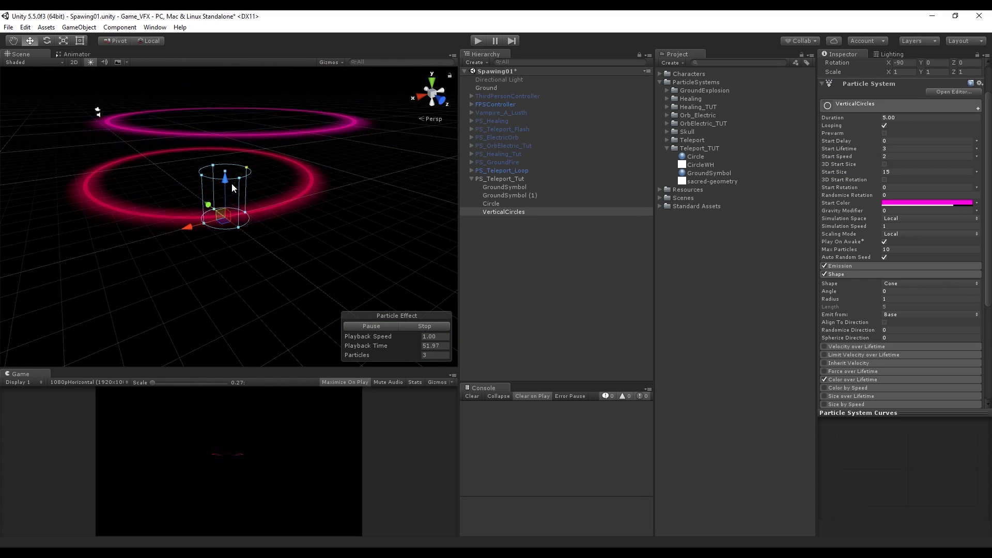
{"action": "mouse_move", "coordinate": [247, 214]}
{"action": "left_mouse_down"}
{"action": "mouse_move", "coordinate": [238, 227]}
{"action": "mouse_move", "coordinate": [231, 211]}
{"action": "left_mouse_up"}
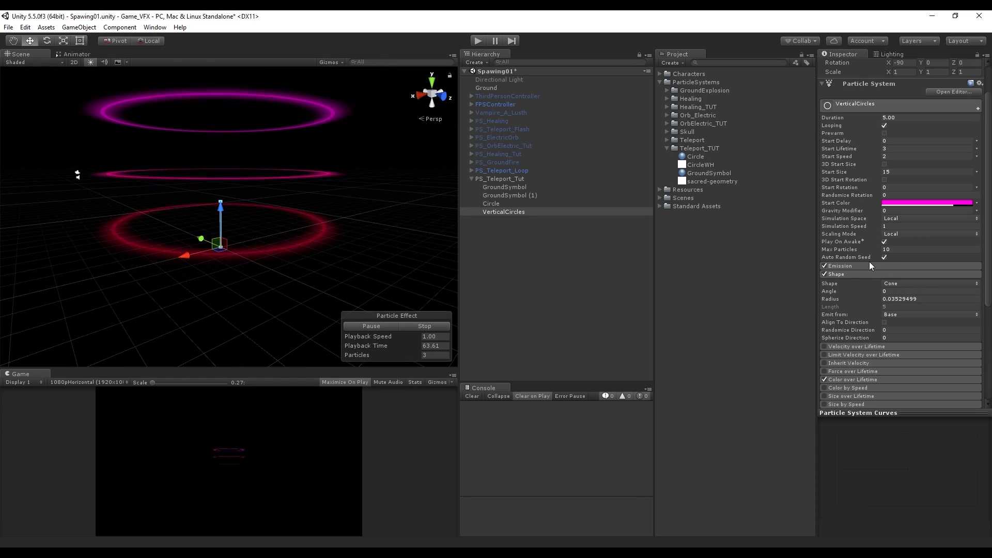
Step: Set the emission Rate over Time of VerticalCircles to 2
{"action": "left_click", "coordinate": [885, 266]}
{"action": "left_click_drag", "start_coordinate": [873, 275], "coordinate": [876, 275]}
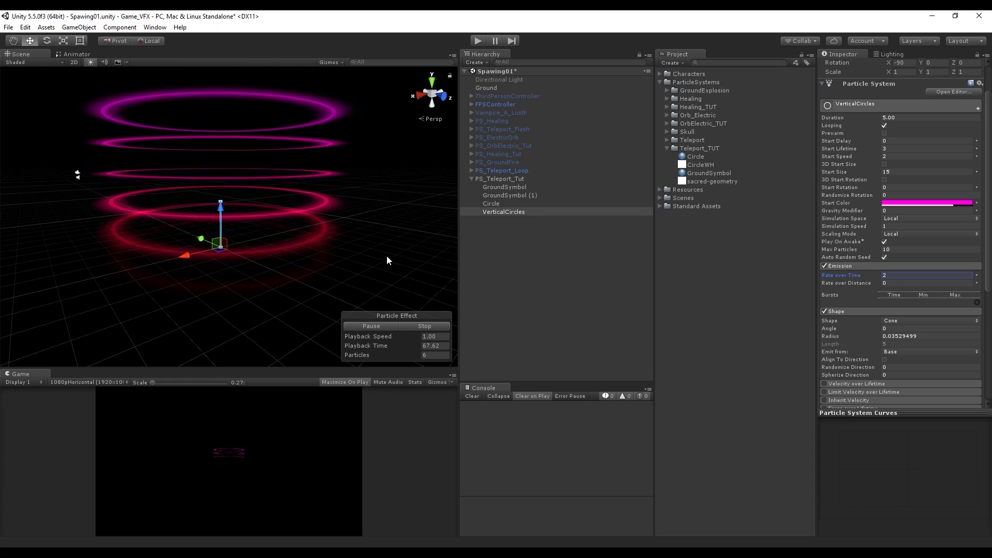
{"action": "left_click_drag", "start_coordinate": [381, 249], "coordinate": [355, 208], "text": "alt"}
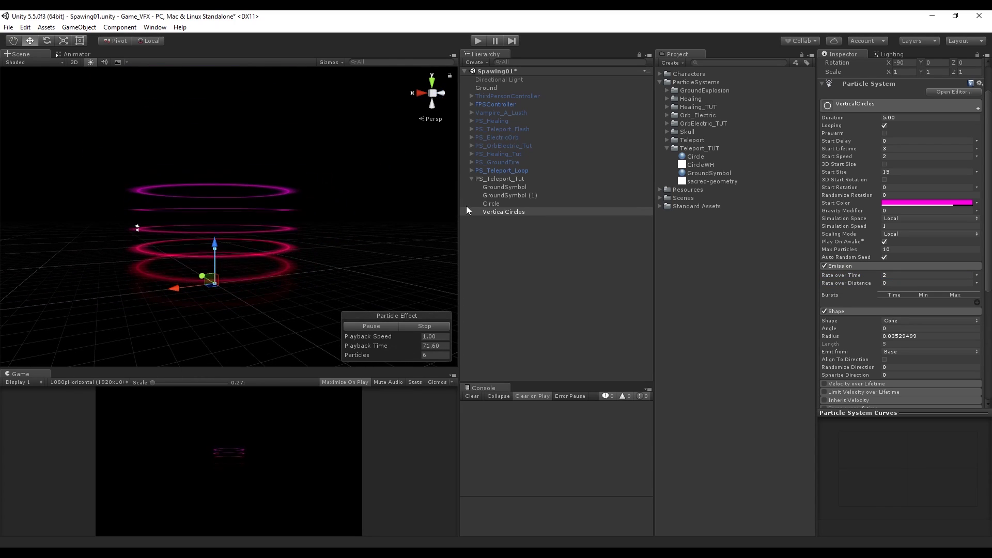
Step: Preview all particle systems under PS_Teleport_Tut playing together, then reselect VerticalCircles
{"action": "left_click", "coordinate": [486, 187], "text": "shift"}
{"action": "left_click_drag", "start_coordinate": [374, 271], "coordinate": [342, 335], "text": "alt"}
{"action": "left_click", "coordinate": [516, 213]}
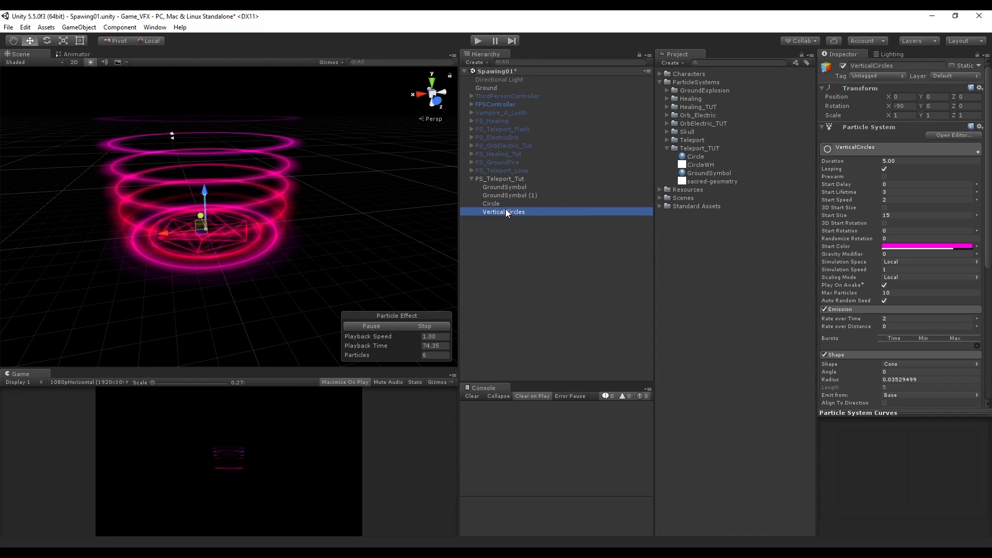
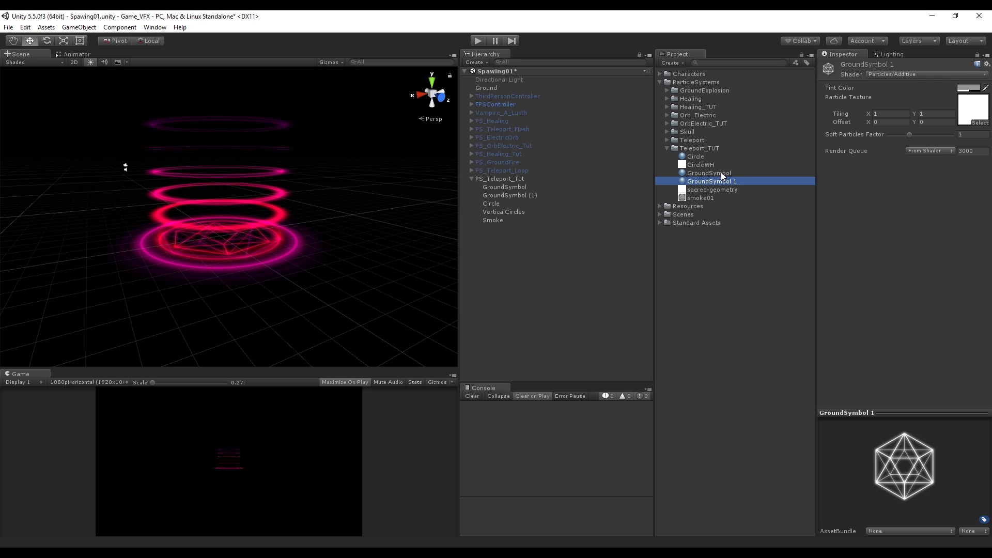
Step: Rename the duplicated GroundSymbol material in the Teleport_TUT folder to Smoke
{"action": "left_click", "coordinate": [704, 182]}
{"action": "type", "text": "Smoke"}
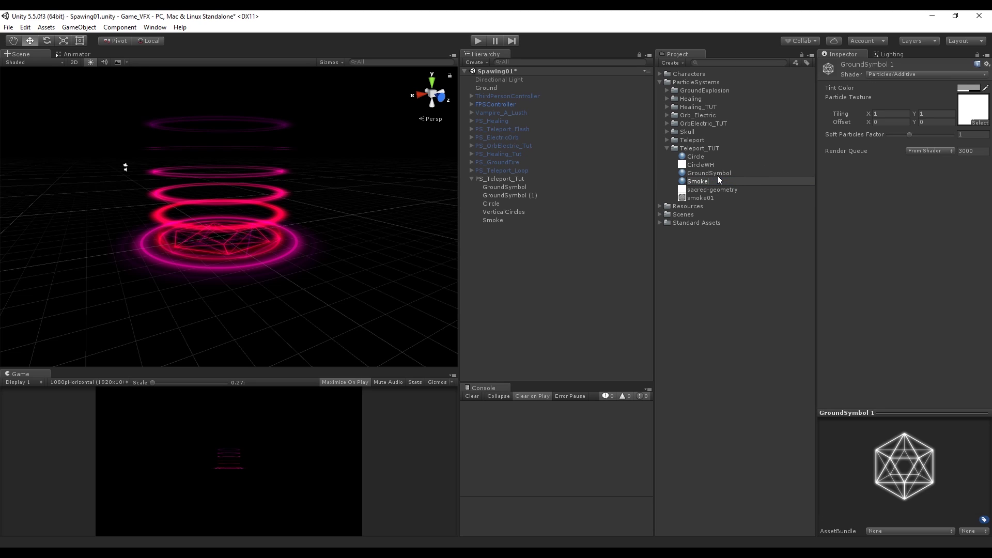
{"action": "key", "text": "Return"}
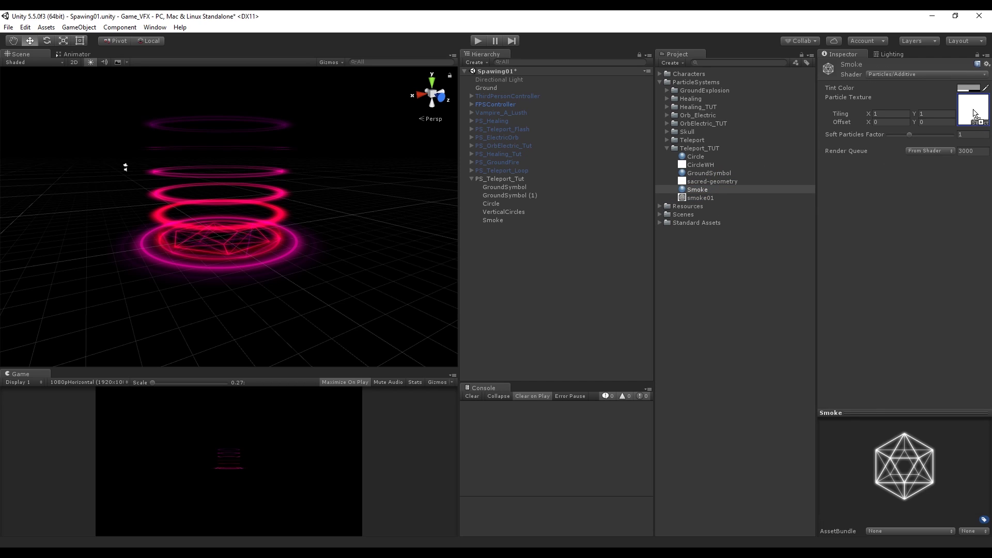
Step: Assign smoke01 as the Smoke material's particle texture and apply the material to the Smoke particle system
{"action": "left_click_drag", "start_coordinate": [974, 113], "coordinate": [975, 113]}
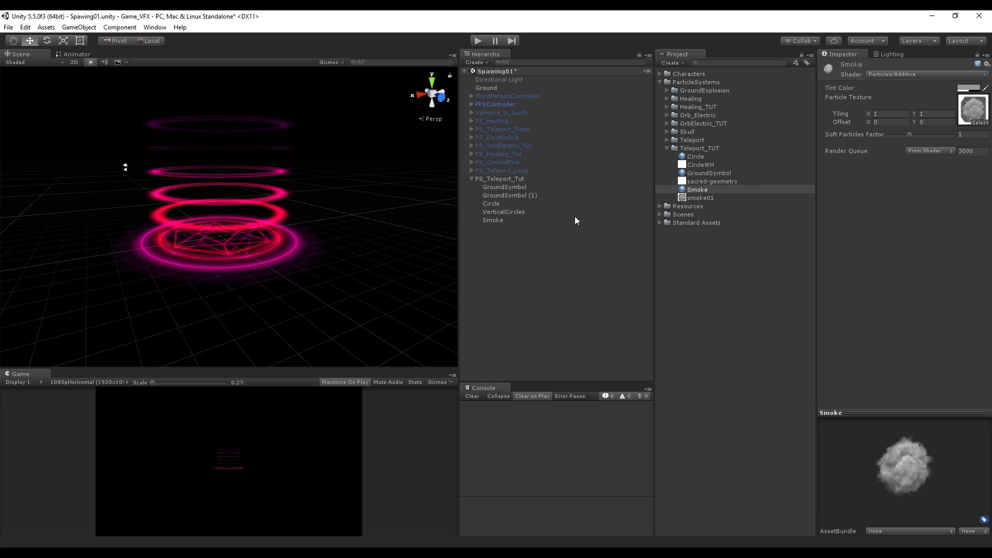
{"action": "left_click_drag", "start_coordinate": [487, 221], "coordinate": [488, 220]}
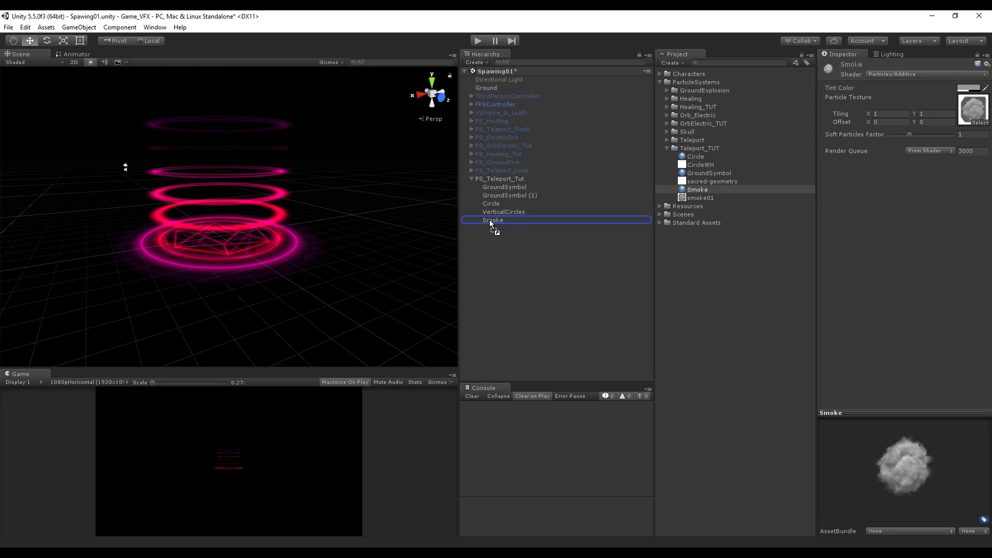
{"action": "left_click", "coordinate": [495, 220]}
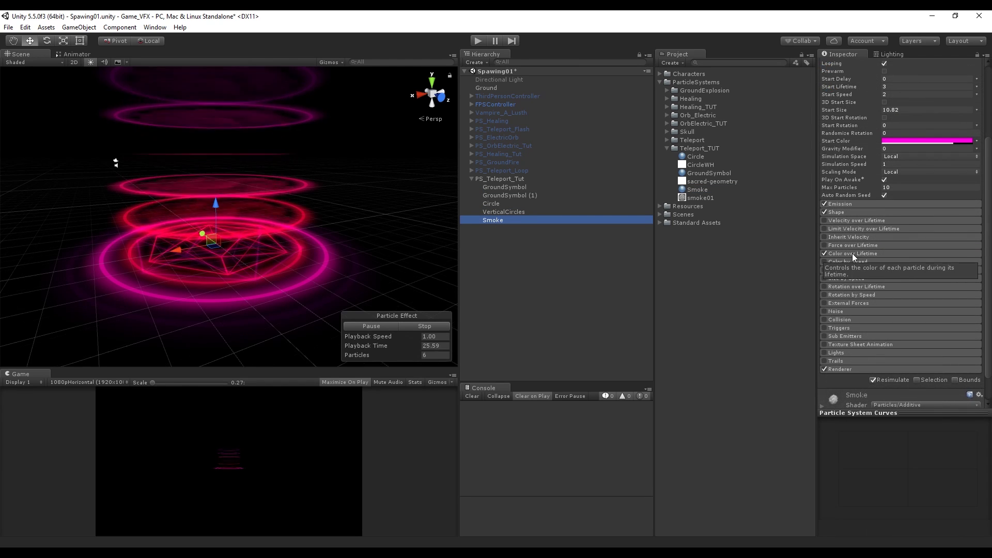
Step: Widen the Smoke emitter cone to a radius of about 2.85 and an angle of about 77, with Start Speed about 0.57
{"action": "left_click", "coordinate": [836, 215]}
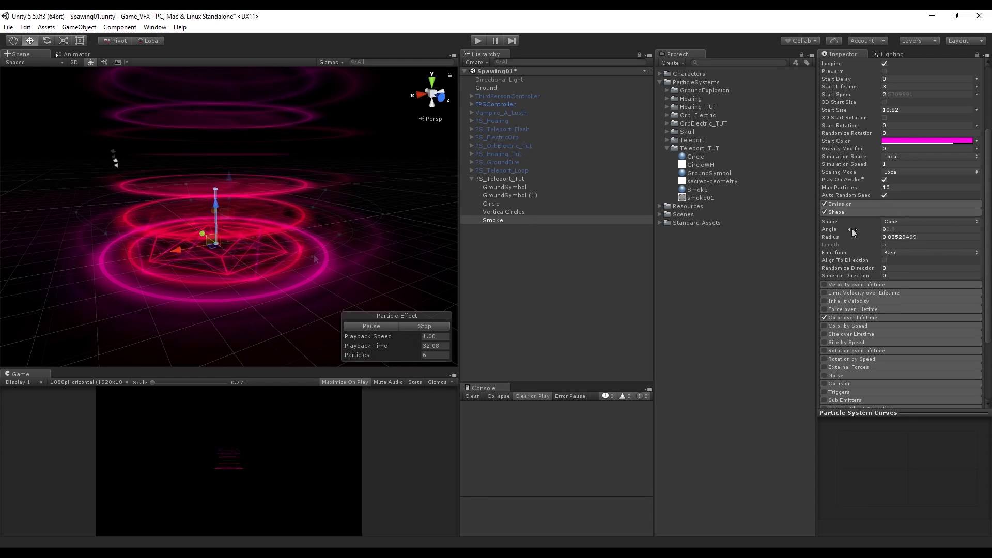
{"action": "left_click_drag", "start_coordinate": [215, 241], "coordinate": [299, 249]}
{"action": "left_click_drag", "start_coordinate": [310, 184], "coordinate": [322, 215]}
{"action": "left_click_drag", "start_coordinate": [292, 163], "coordinate": [302, 160], "text": "alt"}
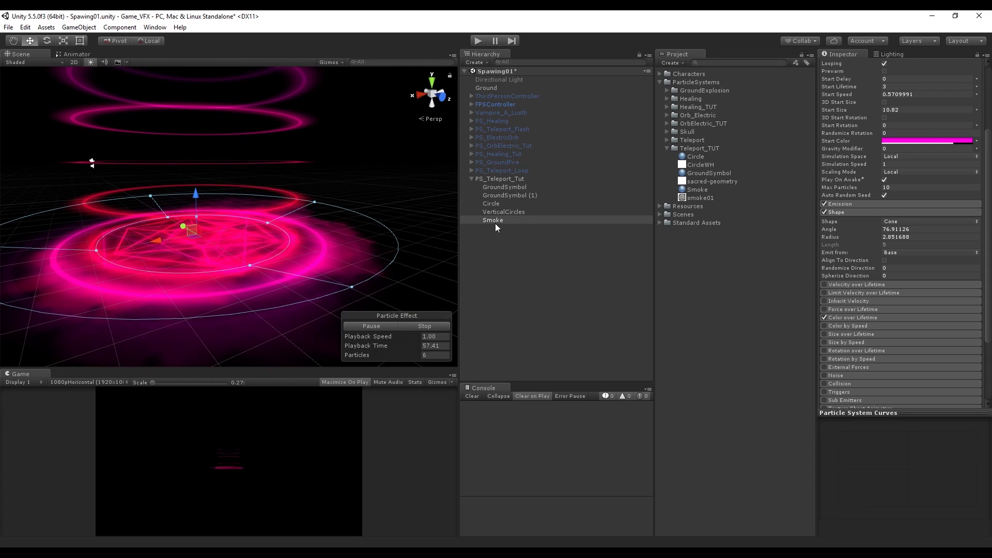
Step: Change the Smoke particle system's Render Mode from Horizontal Billboard to Billboard
{"action": "scroll", "coordinate": [863, 320], "scroll_direction": "down", "scroll_amount": 4}
{"action": "left_click", "coordinate": [856, 338]}
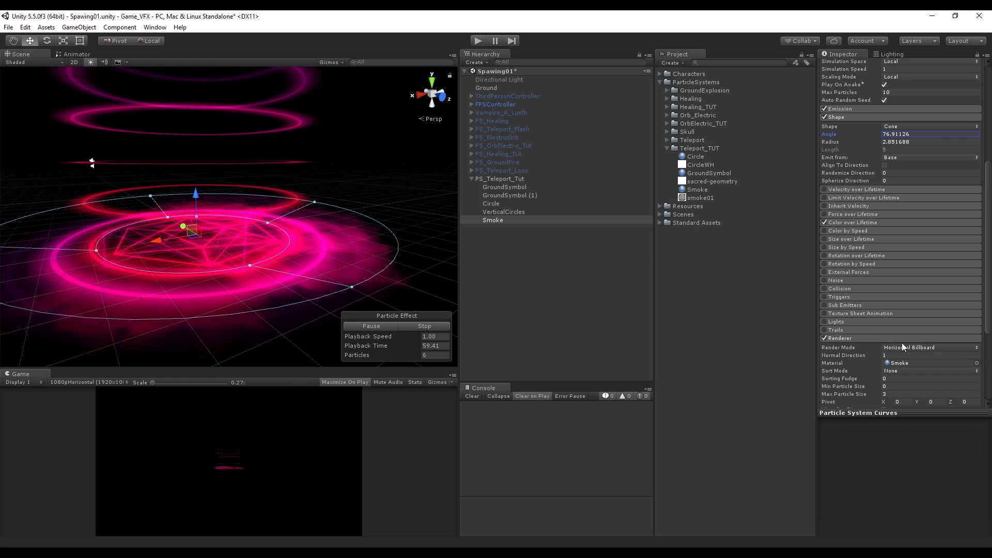
{"action": "left_click", "coordinate": [905, 347]}
{"action": "left_click", "coordinate": [911, 358]}
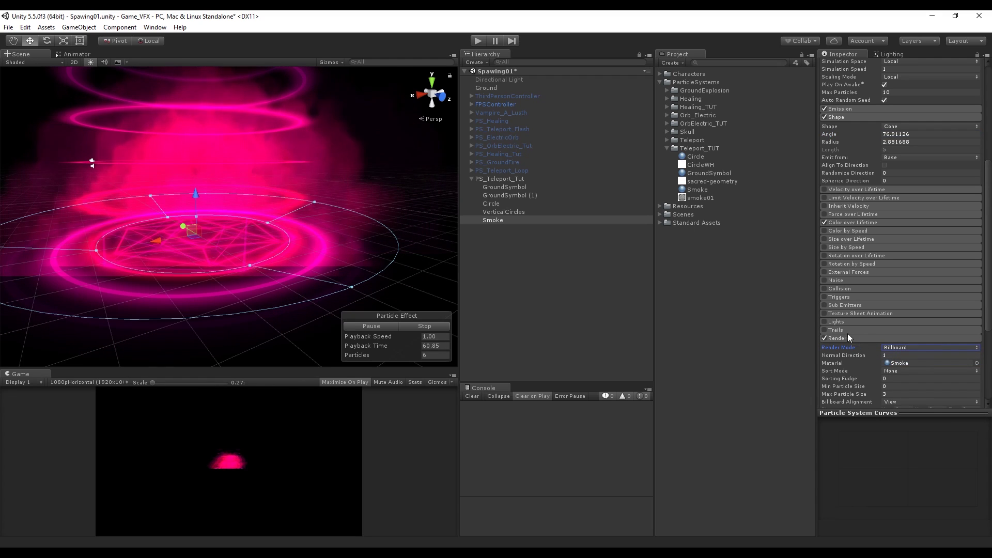
Step: Make the Smoke particle system emit from the Volume Shell of its cone
{"action": "scroll", "coordinate": [310, 232], "scroll_direction": "down", "scroll_amount": 3}
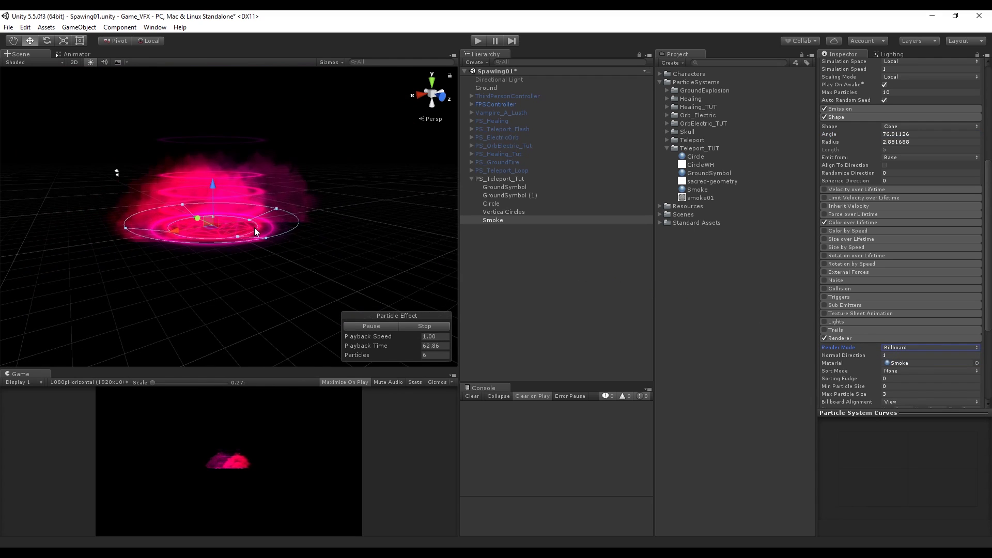
{"action": "scroll", "coordinate": [931, 219], "scroll_direction": "up", "scroll_amount": 5}
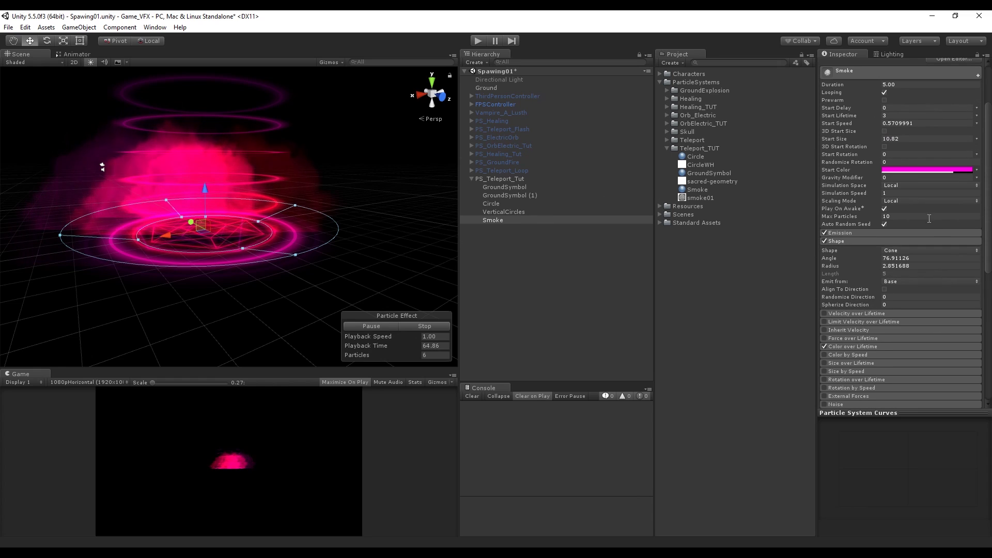
{"action": "left_click", "coordinate": [930, 281]}
{"action": "left_click", "coordinate": [889, 326]}
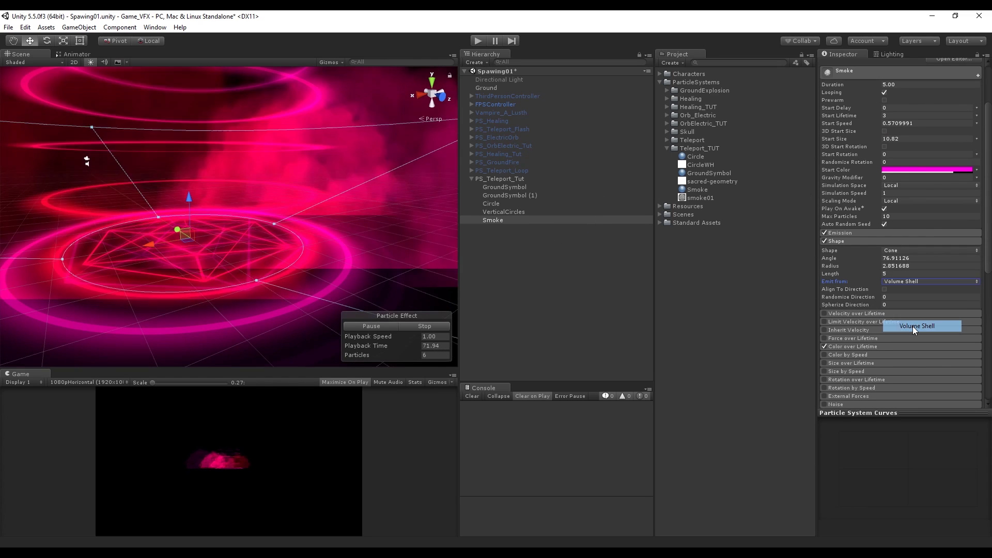
{"action": "scroll", "coordinate": [348, 220], "scroll_direction": "down", "scroll_amount": 6}
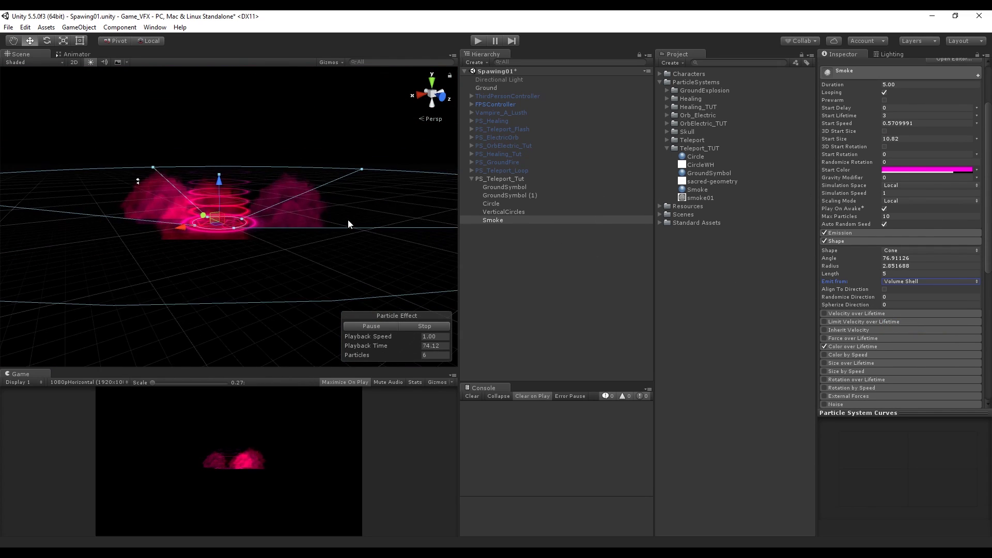
{"action": "scroll", "coordinate": [349, 219], "scroll_direction": "up", "scroll_amount": 5}
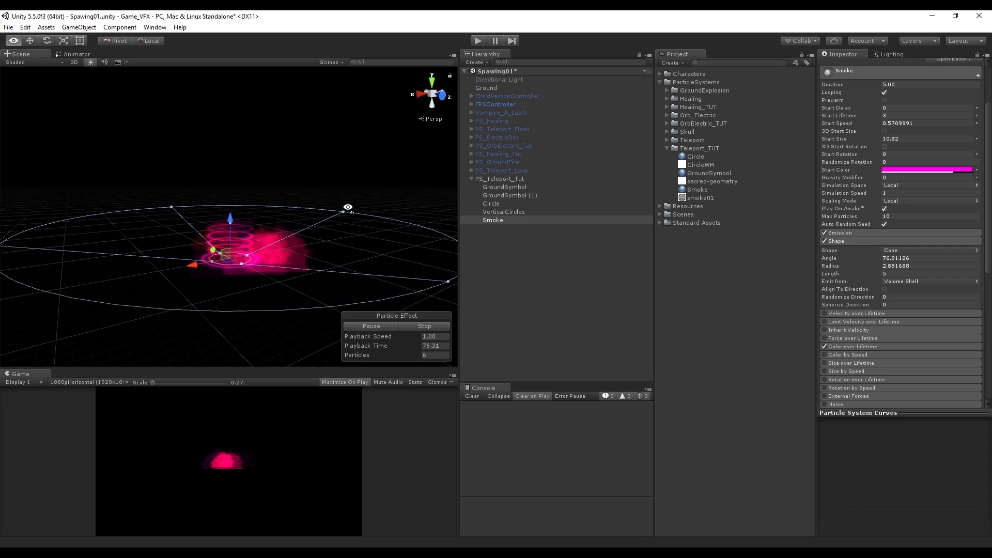
Step: Randomize Smoke's Start Lifetime between constants 0.2 and 4 and its Start Speed between constants 0.1 and 3
{"action": "scroll", "coordinate": [937, 163], "scroll_direction": "up", "scroll_amount": 4}
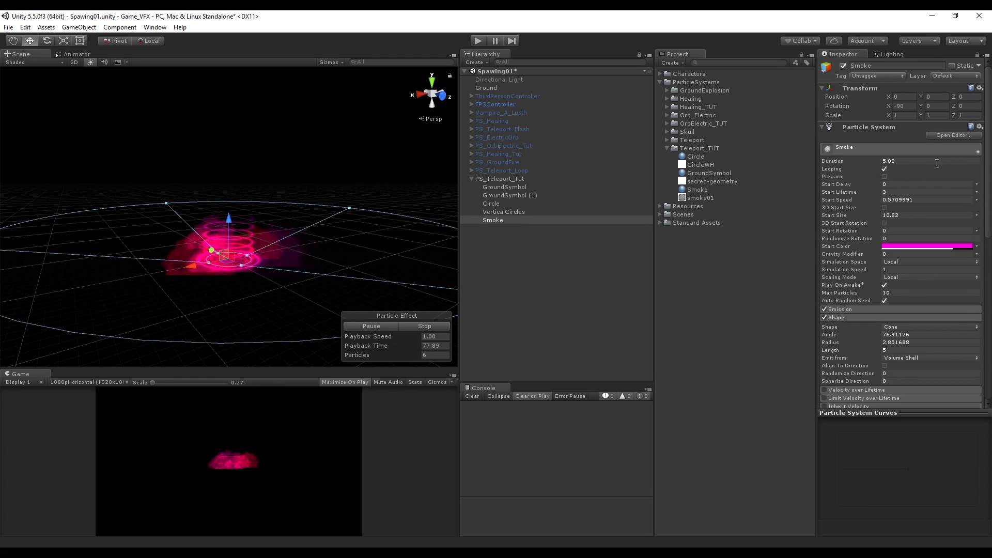
{"action": "left_click", "coordinate": [977, 200]}
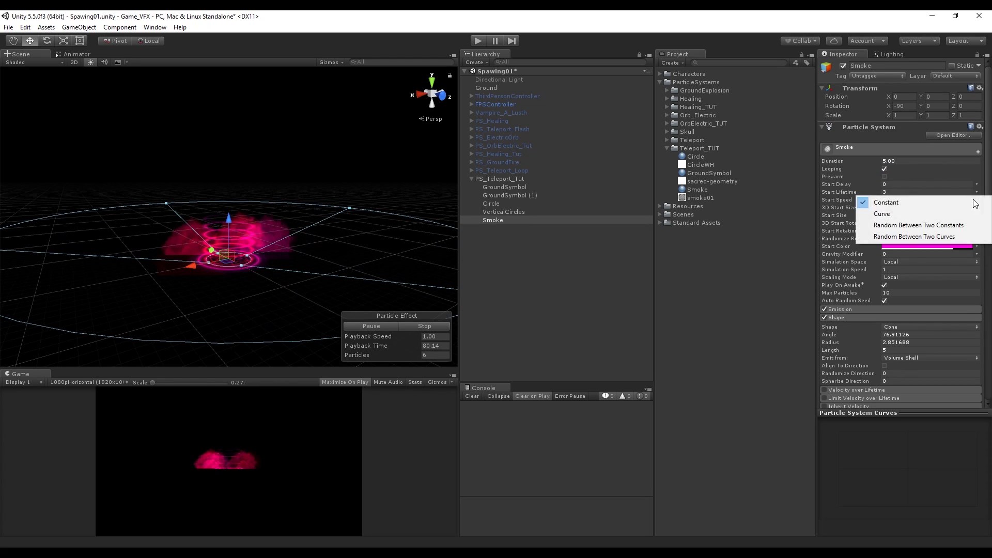
{"action": "left_click", "coordinate": [946, 228]}
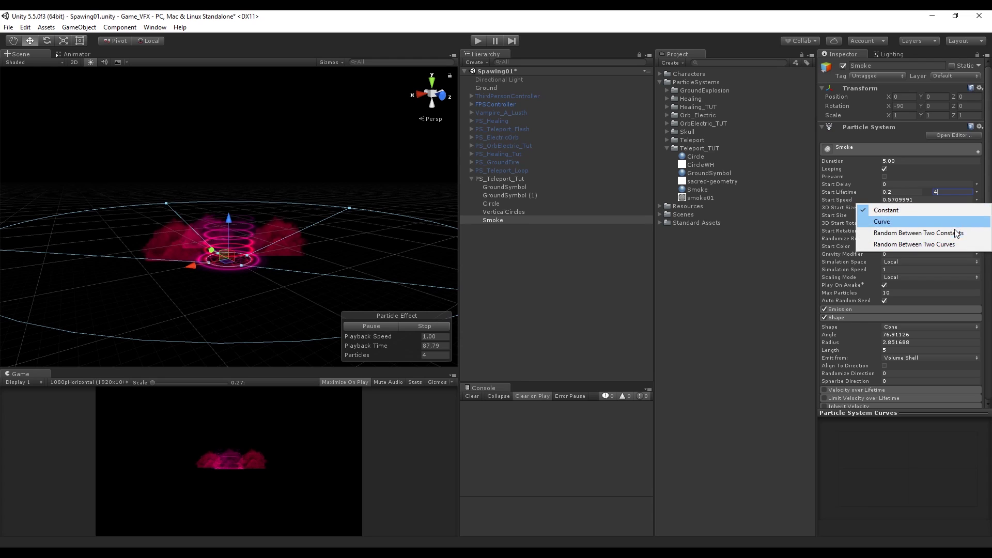
{"action": "left_click", "coordinate": [949, 233]}
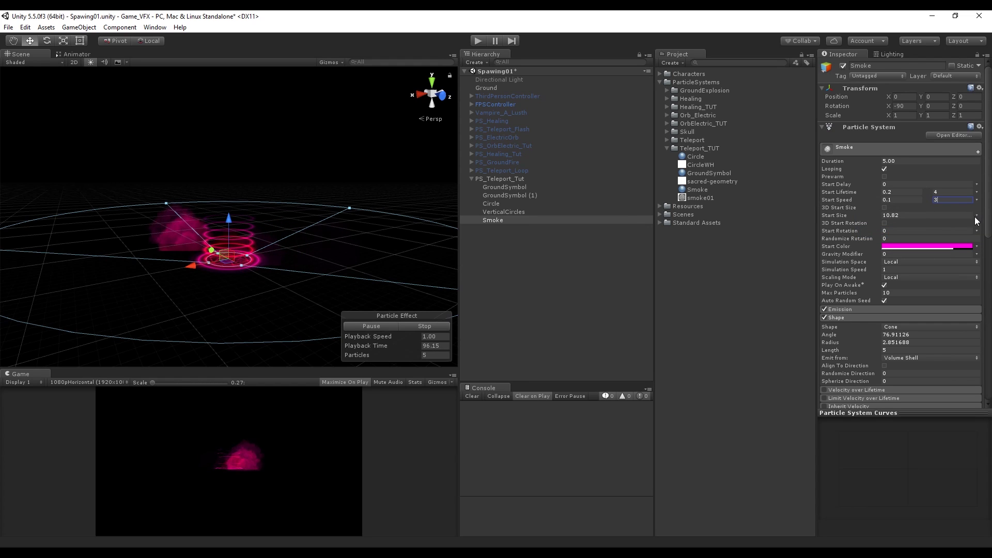
Step: Randomize Smoke's Start Size between constants 0.1 and 3 and its Start Rotation between constants 0 and 360
{"action": "left_click", "coordinate": [976, 214]}
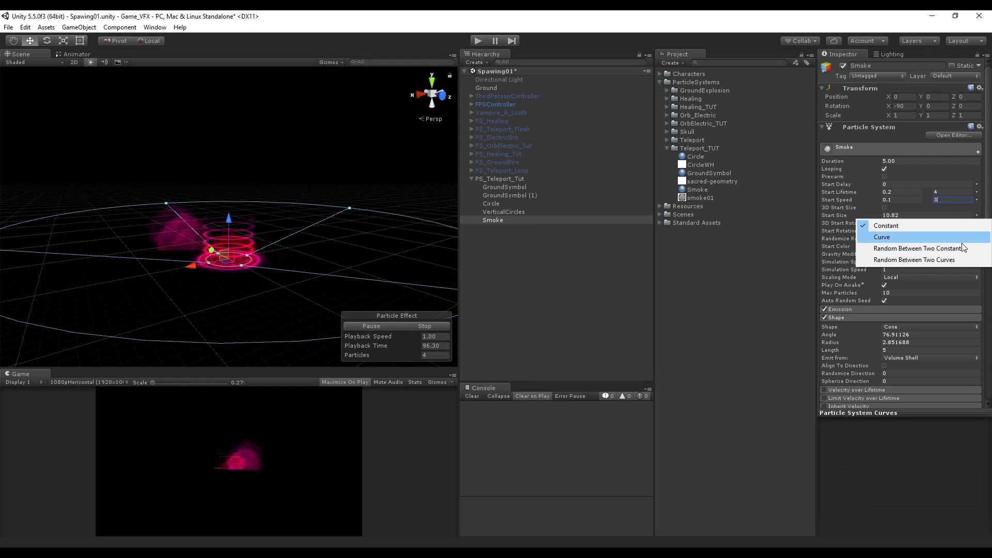
{"action": "left_click", "coordinate": [930, 248]}
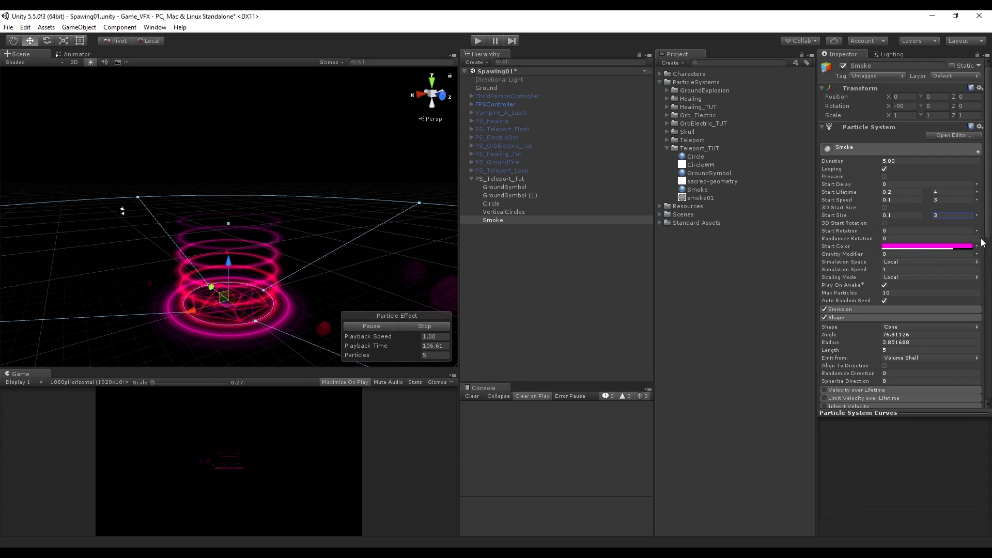
{"action": "left_click", "coordinate": [977, 231]}
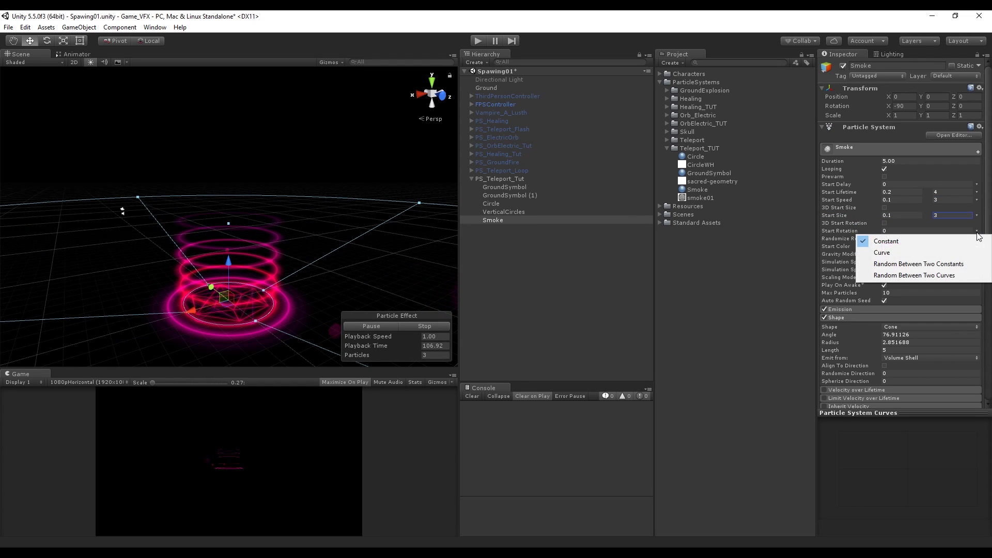
{"action": "left_click", "coordinate": [948, 264]}
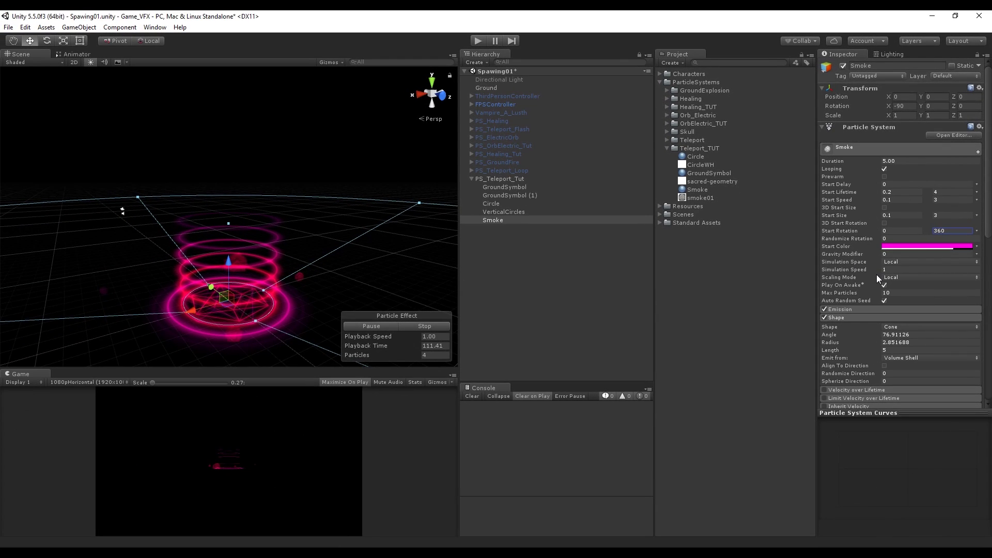
Step: Set Smoke's Max Particles to 500 and its emission Rate over Time to 100
{"action": "scroll", "coordinate": [875, 278], "scroll_direction": "down", "scroll_amount": 3}
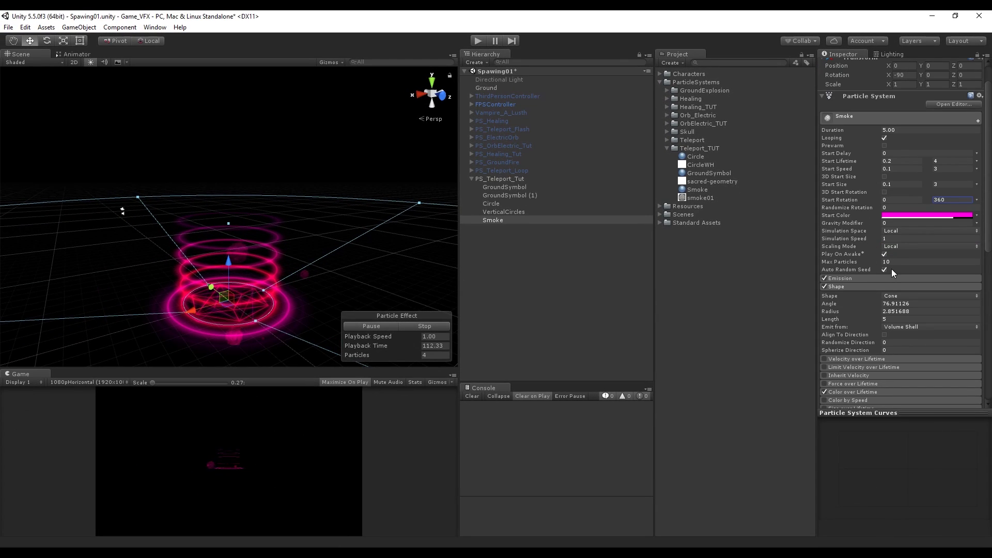
{"action": "left_click", "coordinate": [894, 278]}
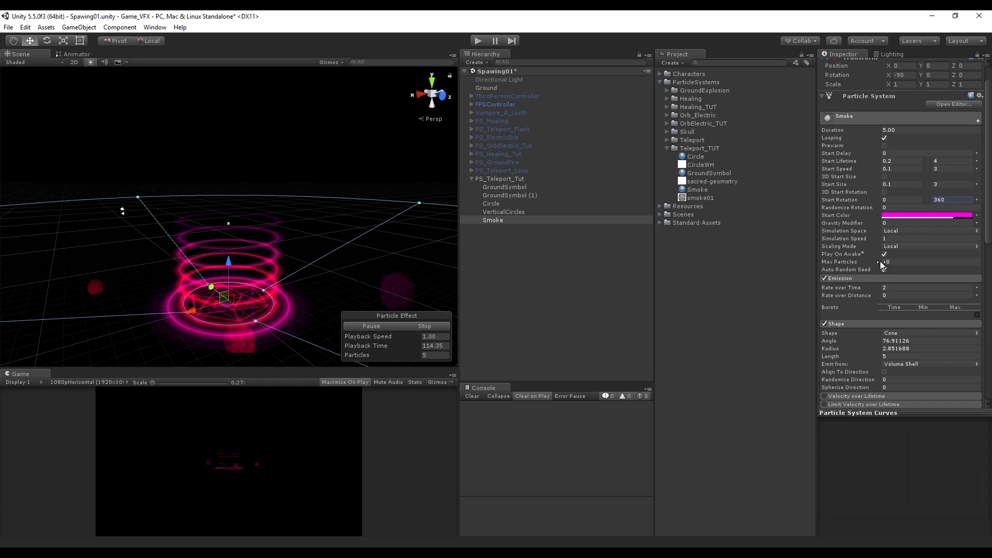
{"action": "left_click_drag", "start_coordinate": [882, 265], "coordinate": [895, 264]}
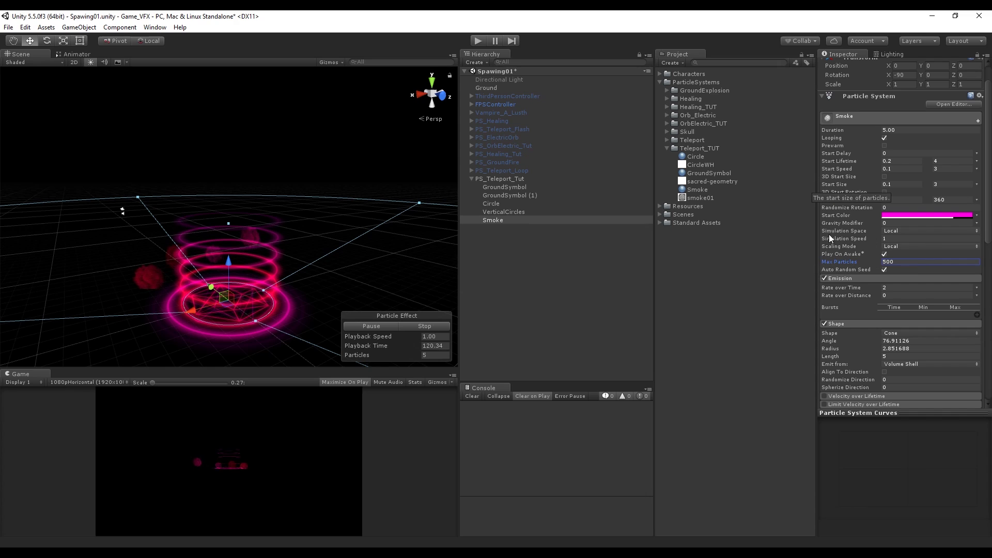
{"action": "left_click_drag", "start_coordinate": [879, 286], "coordinate": [258, 183]}
Step: Reshape the Smoke cone to about 79 angle, 2.27 radius and 0.55 length, with Start Speed 0.01 to 1 and a pale grey Start Color
{"action": "scroll", "coordinate": [259, 183], "scroll_direction": "up", "scroll_amount": 3}
{"action": "left_click_drag", "start_coordinate": [268, 300], "coordinate": [296, 277]}
{"action": "middle_click_drag", "start_coordinate": [297, 278], "coordinate": [298, 259]}
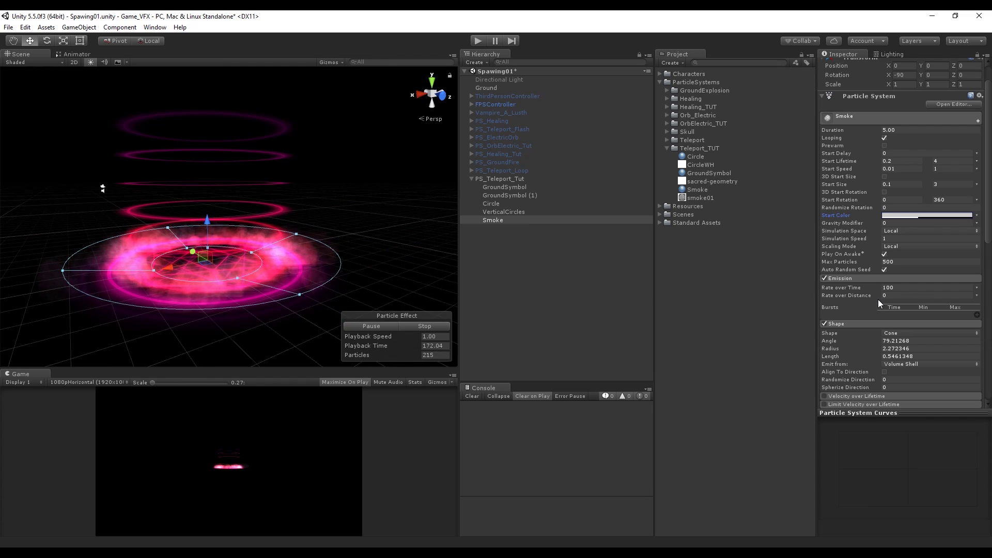
{"action": "left_click", "coordinate": [869, 278]}
{"action": "left_click", "coordinate": [864, 286]}
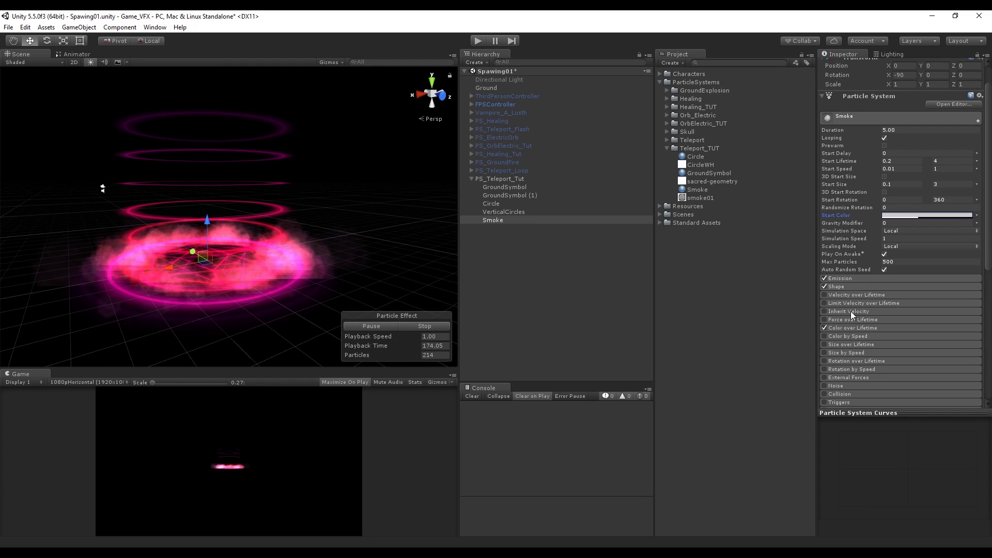
Step: Enable Size over Lifetime on Smoke and shape its curve from about 0.65 up to 1.0 just past midlife, falling to about 0.5
{"action": "left_click", "coordinate": [868, 344]}
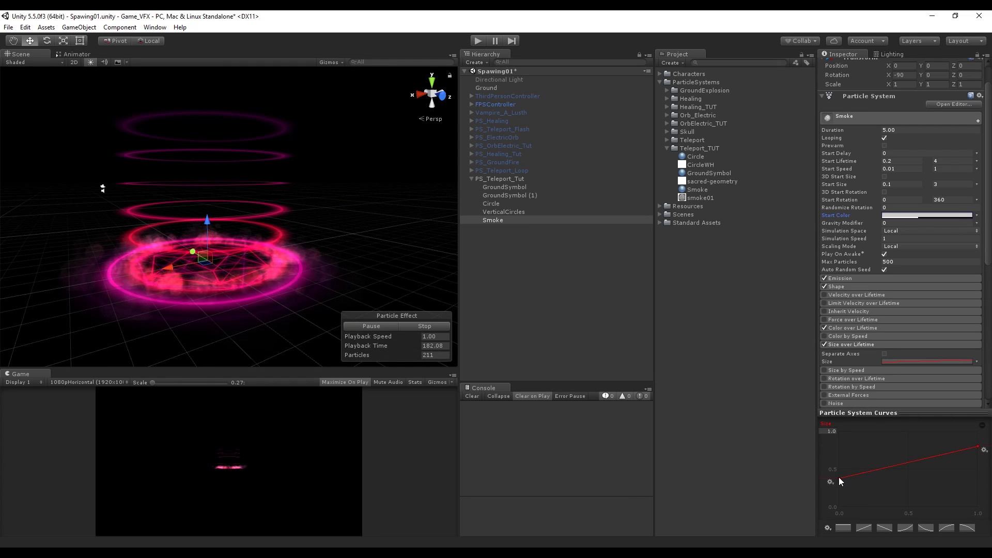
{"action": "left_click_drag", "start_coordinate": [839, 481], "coordinate": [840, 457]}
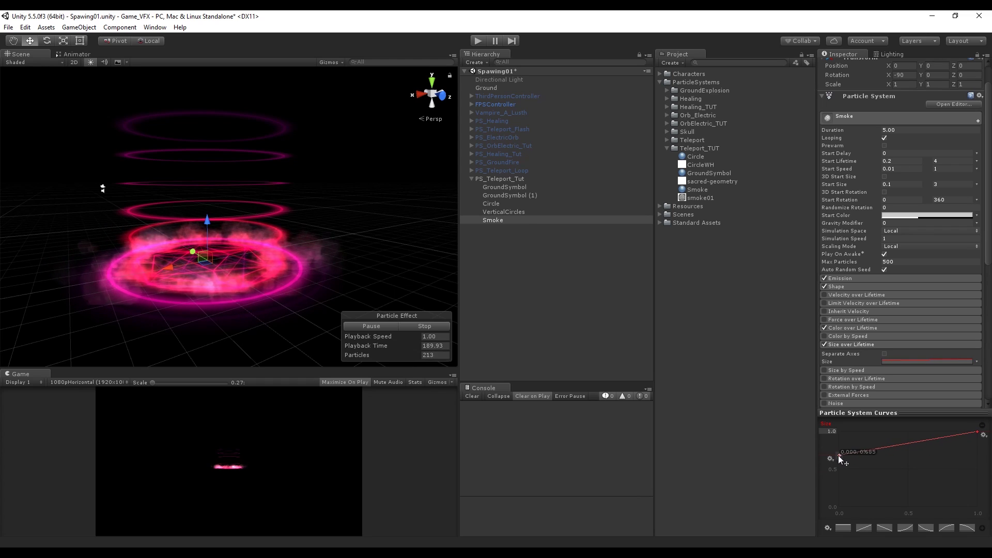
{"action": "right_click", "coordinate": [908, 445]}
{"action": "left_click", "coordinate": [945, 450]}
{"action": "left_click_drag", "start_coordinate": [908, 442], "coordinate": [909, 432]}
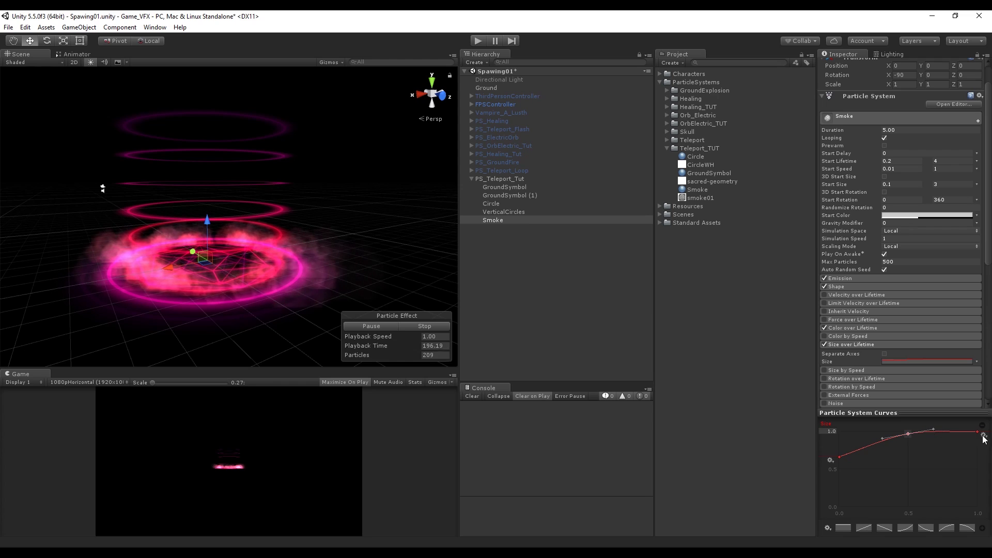
{"action": "left_click_drag", "start_coordinate": [979, 432], "coordinate": [978, 476]}
{"action": "left_click_drag", "start_coordinate": [908, 434], "coordinate": [923, 432]}
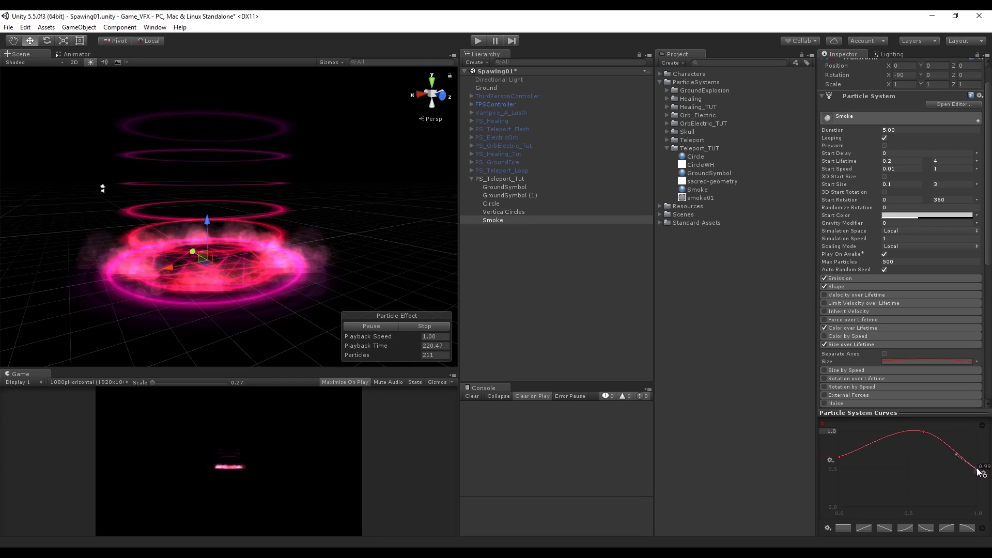
Step: Apply the preset gradient fading from deep pink through light pink to transparent as Smoke's Color over Lifetime
{"action": "left_click", "coordinate": [874, 345]}
{"action": "left_click", "coordinate": [870, 329]}
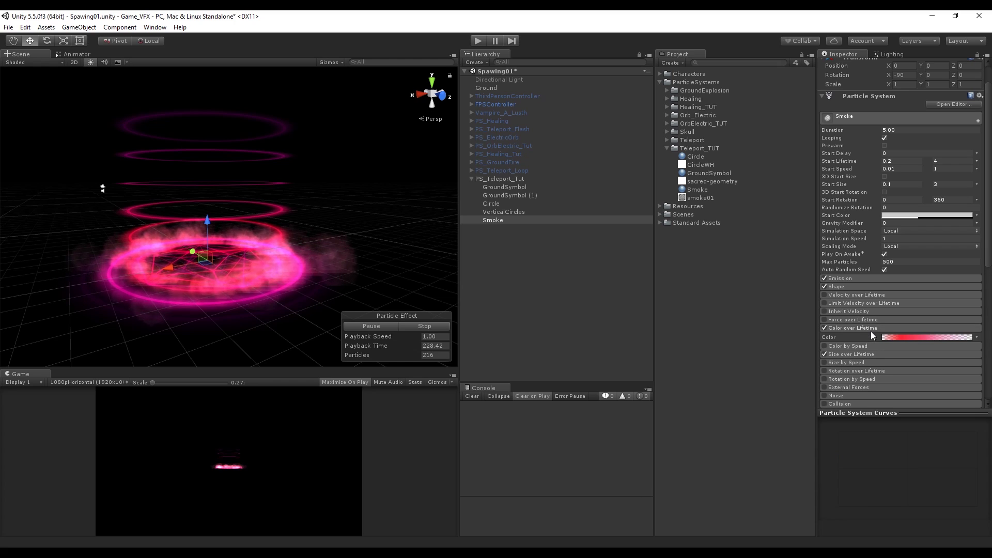
{"action": "left_click", "coordinate": [897, 337]}
{"action": "left_click", "coordinate": [557, 213]}
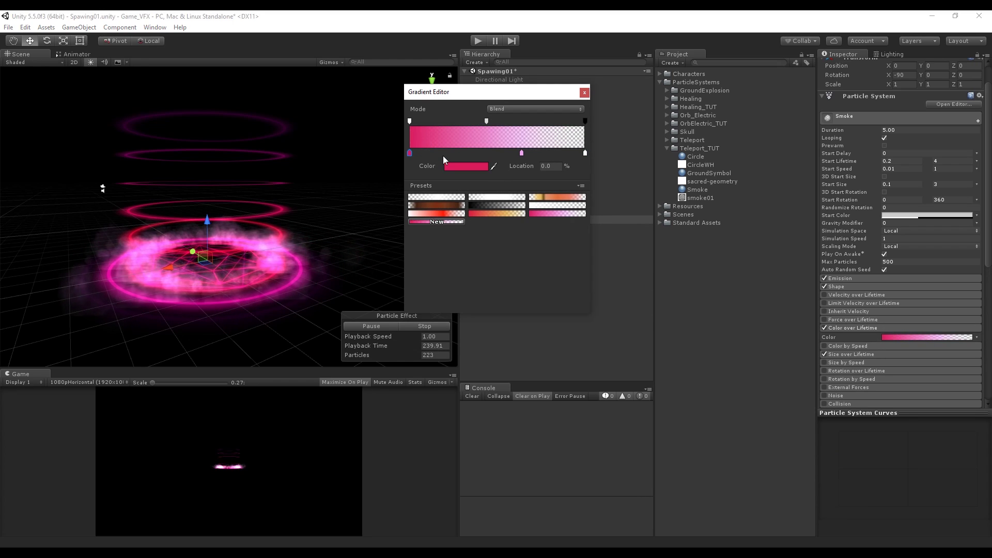
{"action": "left_click", "coordinate": [584, 93]}
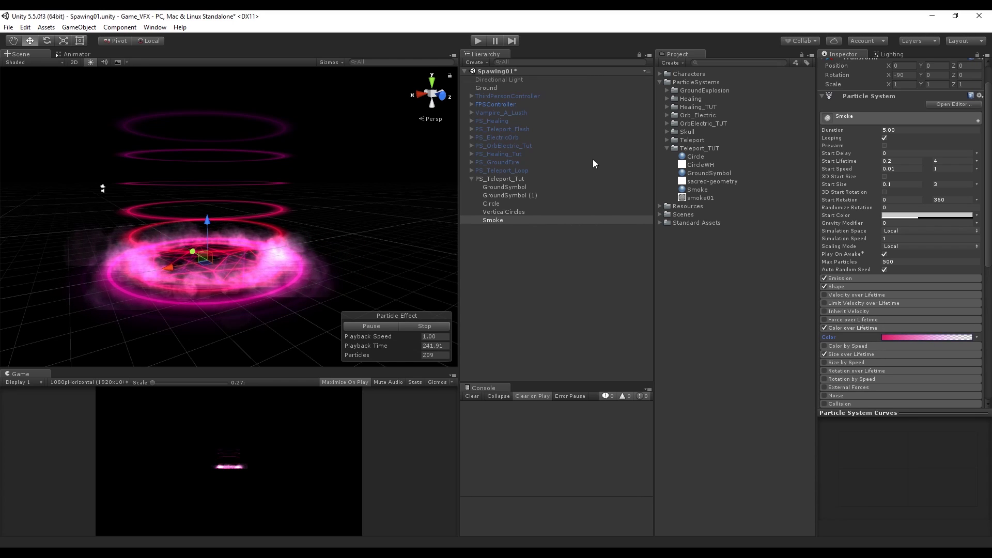
Step: Set Smoke's Start Speed range to 0.1 to 0.6 and its Start Size range to 0.2 to 4
{"action": "left_click", "coordinate": [948, 169]}
{"action": "type", "text": ".7"}
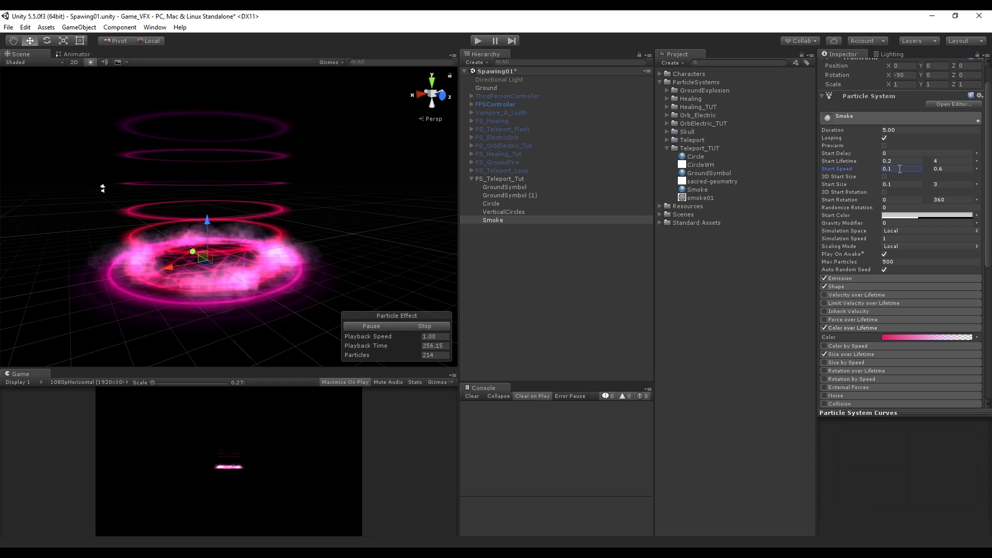
{"action": "left_click", "coordinate": [894, 184]}
{"action": "type", "text": "0.2"}
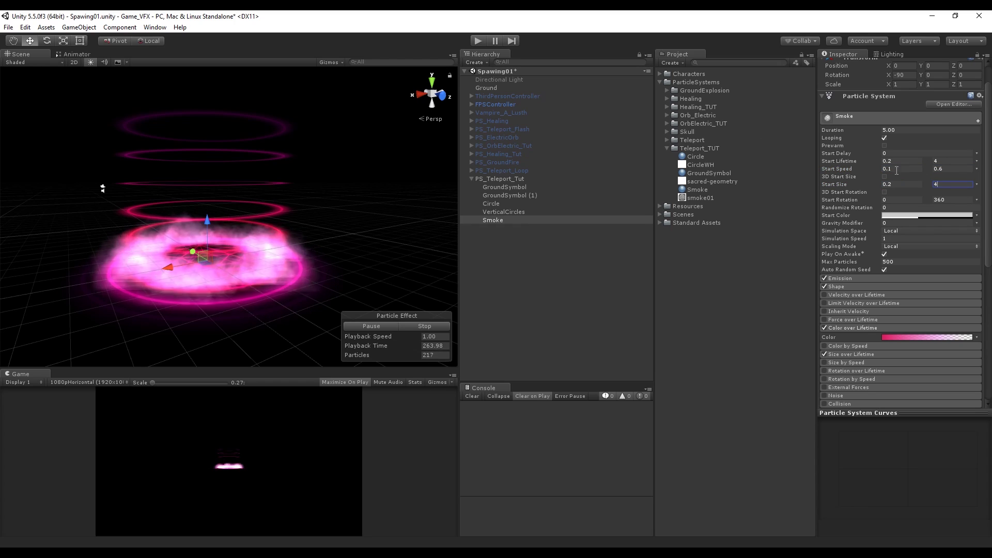
{"action": "key", "text": "Tab"}
{"action": "type", "text": "4"}
Step: Limit Smoke to 250 Max Particles and reduce its Start Size range, with a minimum of 0.1 and a lower maximum
{"action": "left_click", "coordinate": [899, 262]}
{"action": "type", "text": "250"}
{"action": "scroll", "coordinate": [319, 222], "scroll_direction": "down", "scroll_amount": 3}
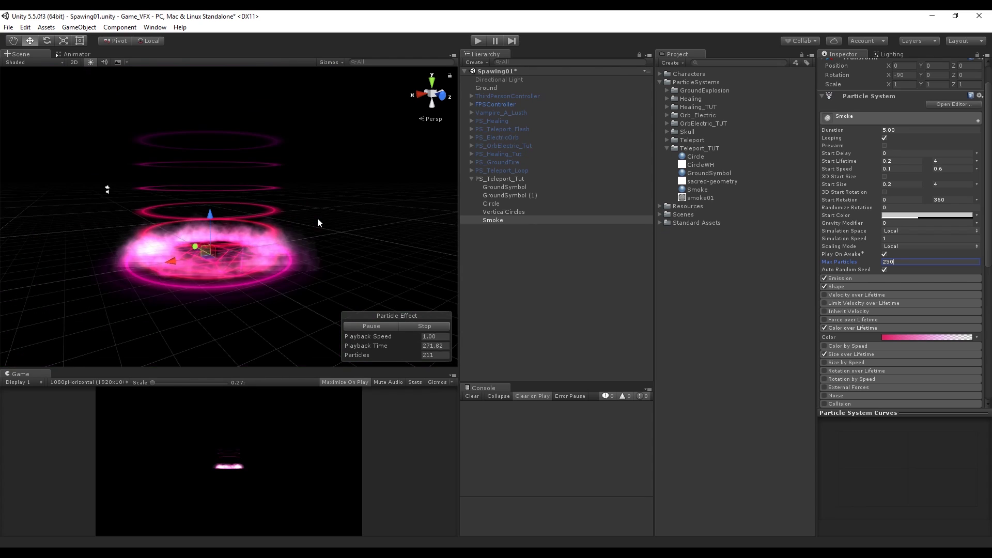
{"action": "left_click", "coordinate": [893, 184]}
{"action": "type", "text": "0.1"}
{"action": "left_click", "coordinate": [940, 184]}
{"action": "type", "text": "3."}
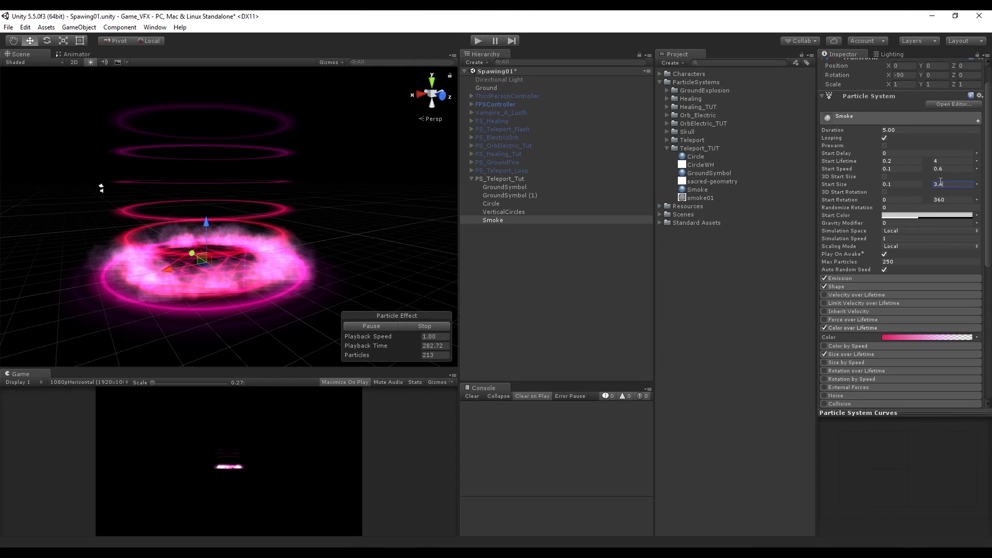
Step: Try an emission Rate over Time of 3 on the VerticalCircles particle system
{"action": "left_click", "coordinate": [504, 211]}
{"action": "left_click", "coordinate": [889, 319]}
{"action": "type", "text": "2"}
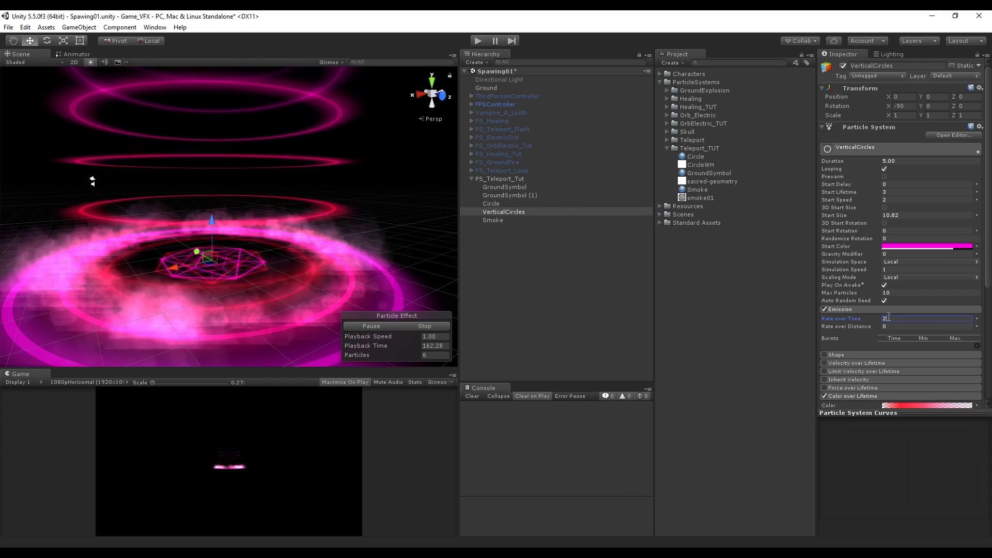
{"action": "key", "text": "BackSpace"}
{"action": "type", "text": "3"}
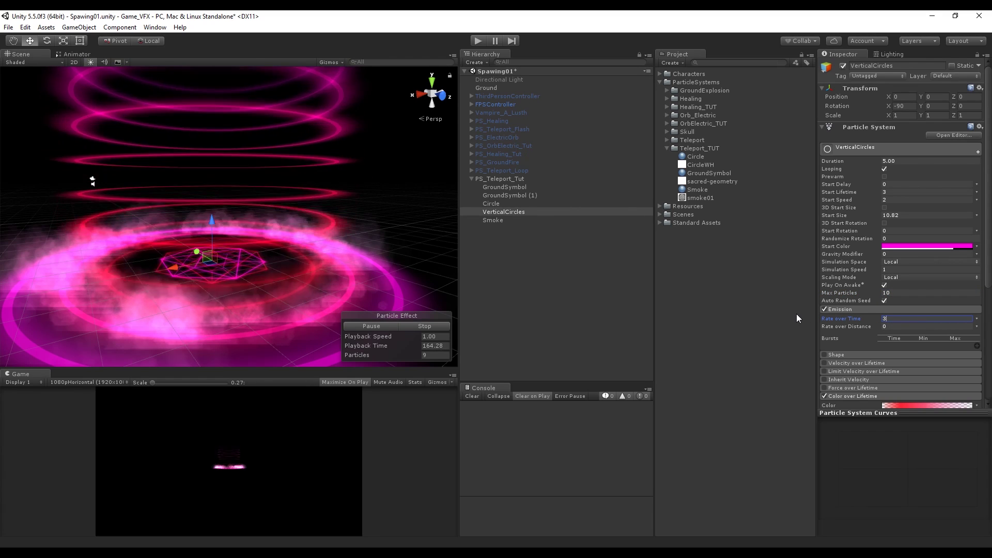
{"action": "scroll", "coordinate": [270, 124], "scroll_direction": "down", "scroll_amount": 5}
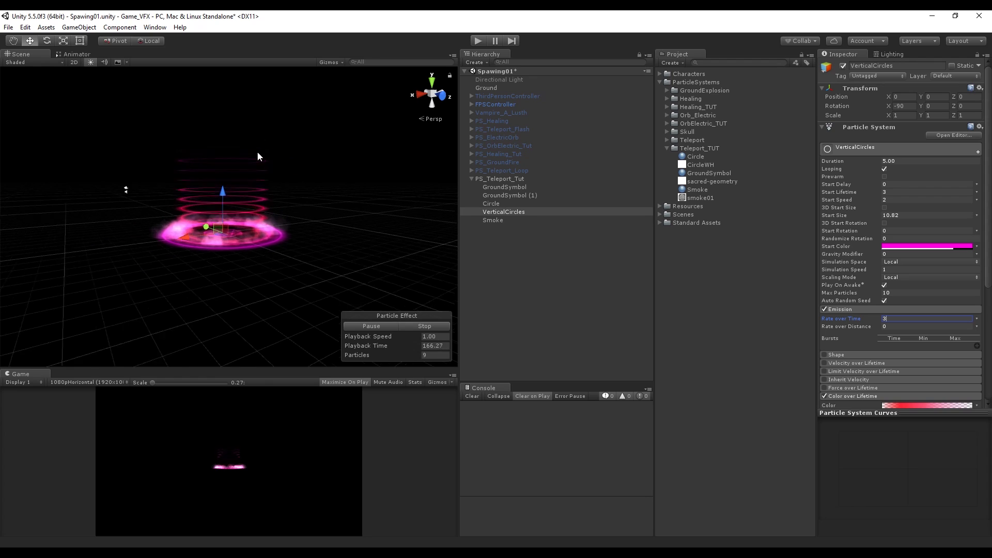
Step: Give VerticalCircles a Start Speed of 1 and a Start Lifetime of 4, keeping a Rate over Time of 2
{"action": "left_click", "coordinate": [905, 199]}
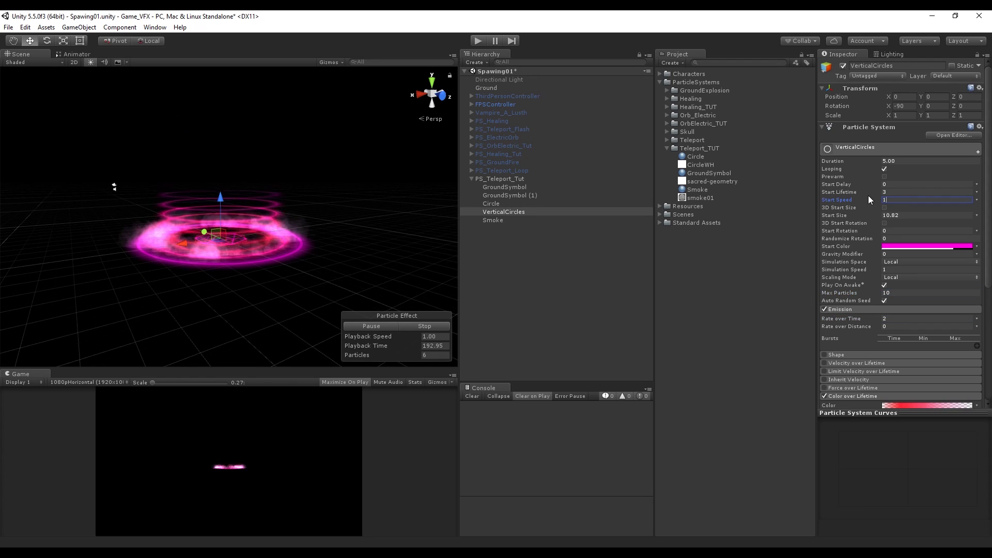
{"action": "scroll", "coordinate": [356, 225], "scroll_direction": "up", "scroll_amount": 3}
{"action": "left_click", "coordinate": [899, 192]}
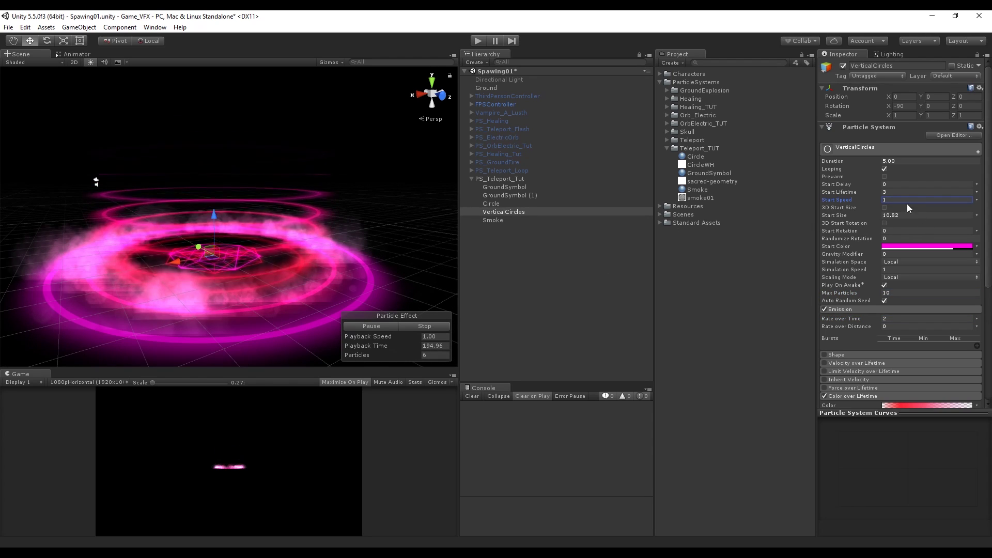
{"action": "type", "text": "4"}
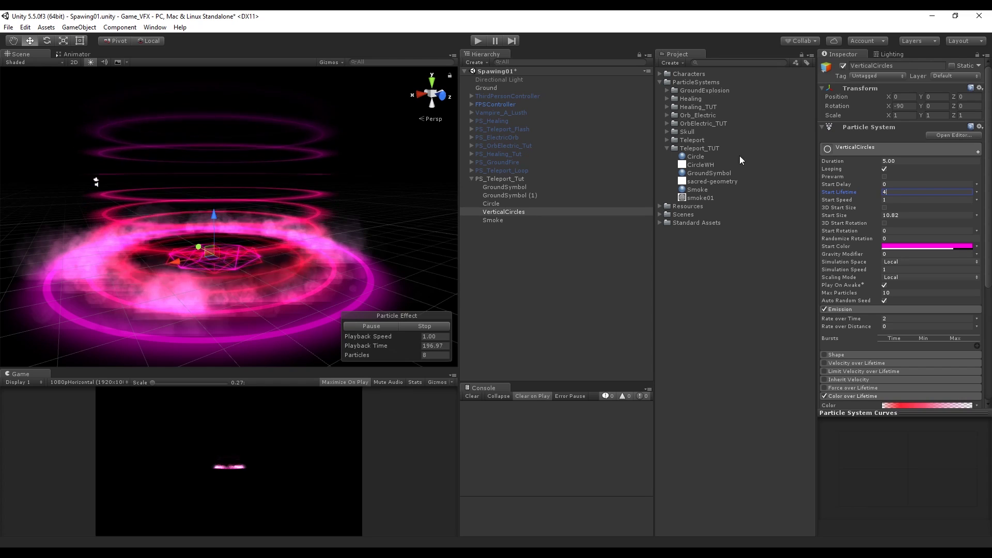
Step: Add a particle system named Particles under PS_Teleport_Tut and set its X Rotation to -90
{"action": "scroll", "coordinate": [326, 189], "scroll_direction": "down", "scroll_amount": 3}
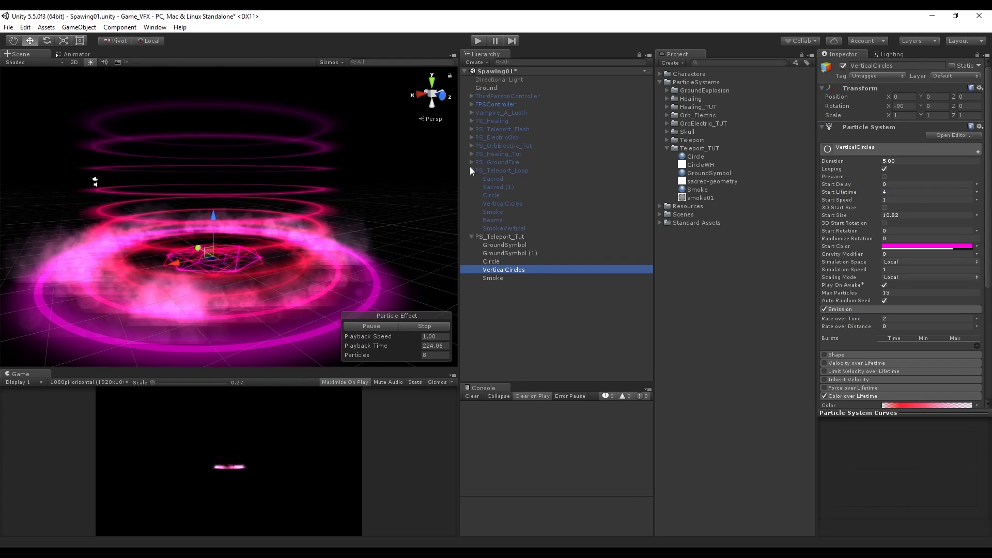
{"action": "right_click", "coordinate": [491, 179]}
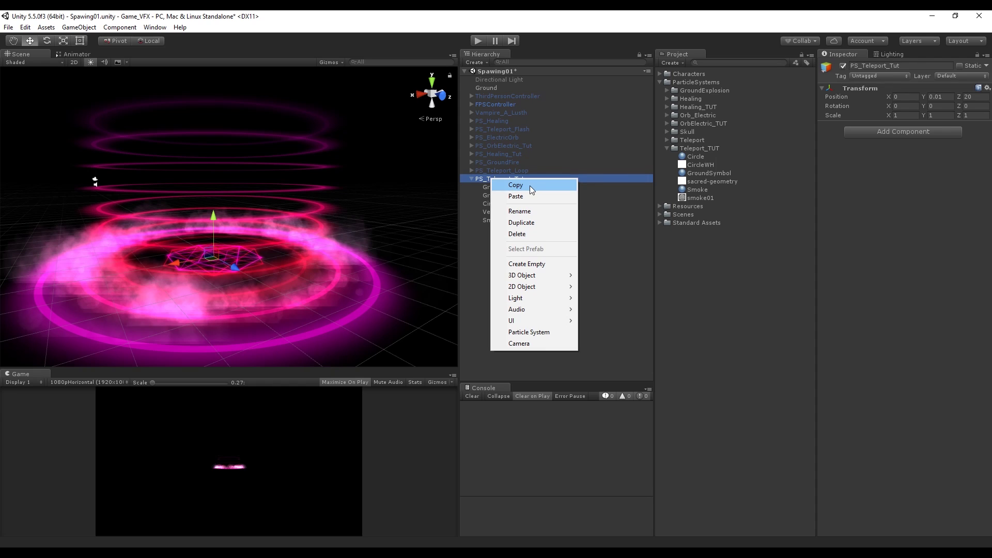
{"action": "left_click", "coordinate": [541, 332]}
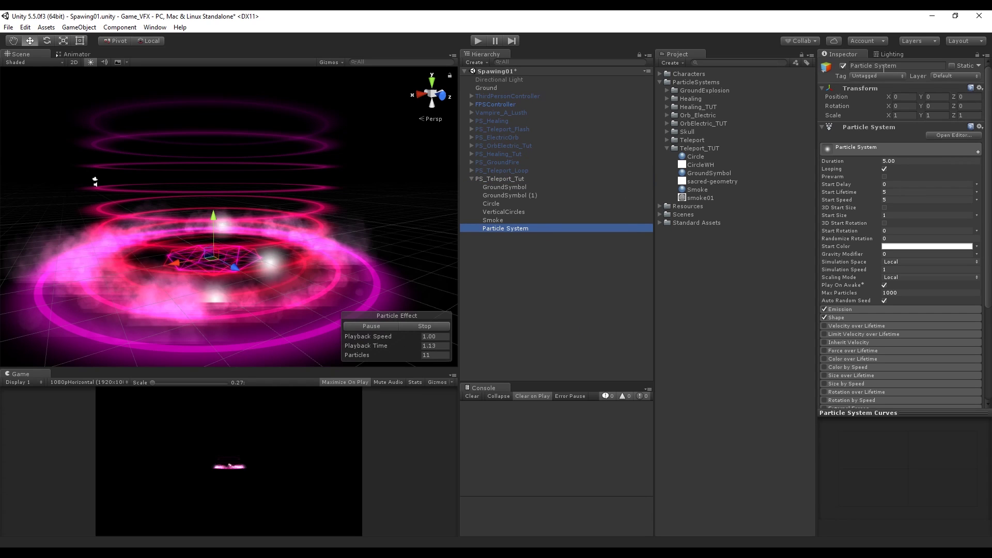
{"action": "left_click", "coordinate": [887, 65]}
{"action": "type", "text": "Particles"}
{"action": "key", "text": "Return"}
{"action": "left_click", "coordinate": [901, 106]}
{"action": "type", "text": "-90"}
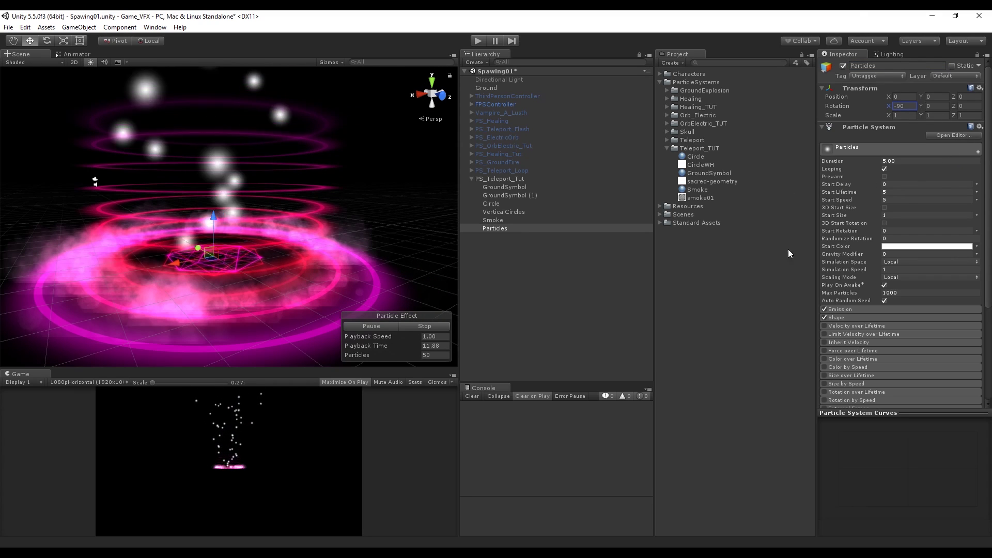
Step: Reshape the emission cone of Particles to an angle of about 48 and a radius of about 2
{"action": "left_click", "coordinate": [836, 318]}
{"action": "scroll", "coordinate": [241, 287], "scroll_direction": "up", "scroll_amount": 3}
{"action": "scroll", "coordinate": [264, 301], "scroll_direction": "down", "scroll_amount": 2}
{"action": "left_click_drag", "start_coordinate": [271, 268], "coordinate": [252, 265]}
{"action": "left_click_drag", "start_coordinate": [259, 171], "coordinate": [255, 185]}
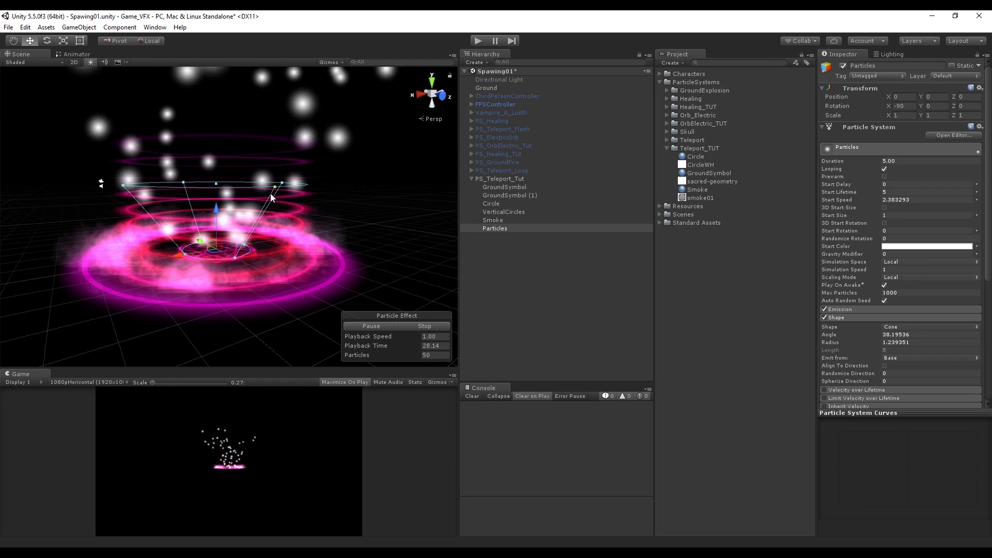
{"action": "left_click", "coordinate": [243, 264]}
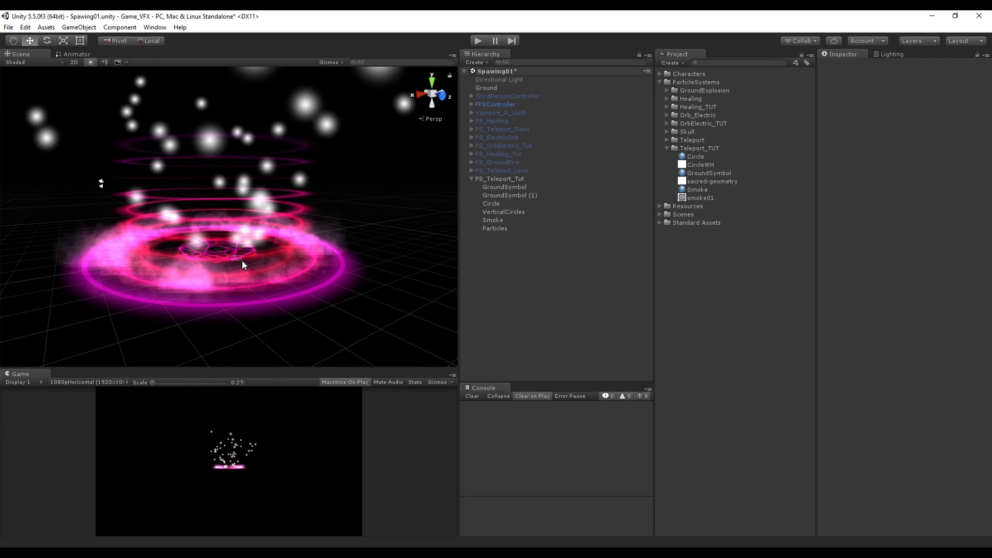
{"action": "left_click", "coordinate": [494, 228]}
{"action": "left_click_drag", "start_coordinate": [235, 255], "coordinate": [251, 257]}
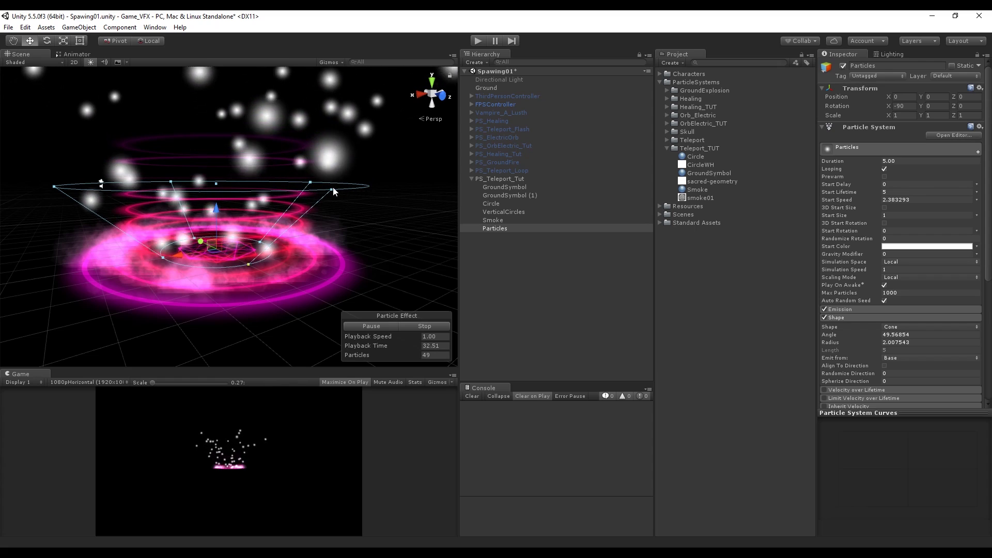
{"action": "left_click_drag", "start_coordinate": [332, 189], "coordinate": [314, 200]}
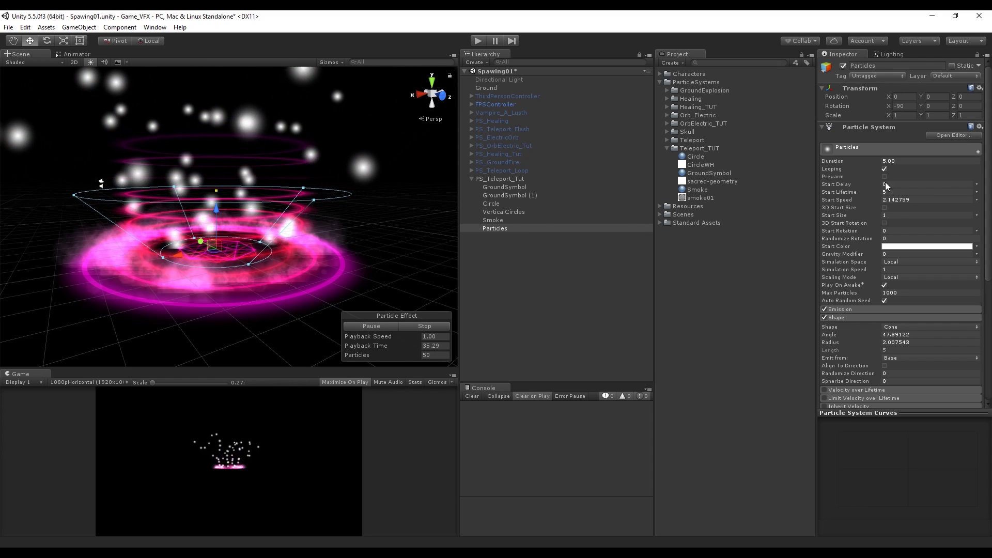
Step: Randomize Particles between two constants, with Start Lifetime from 0.1 to 3 and Start Speed from 0.2 to 2.2
{"action": "left_click", "coordinate": [976, 200]}
{"action": "left_click", "coordinate": [945, 229]}
{"action": "left_click", "coordinate": [976, 192]}
{"action": "left_click", "coordinate": [920, 228]}
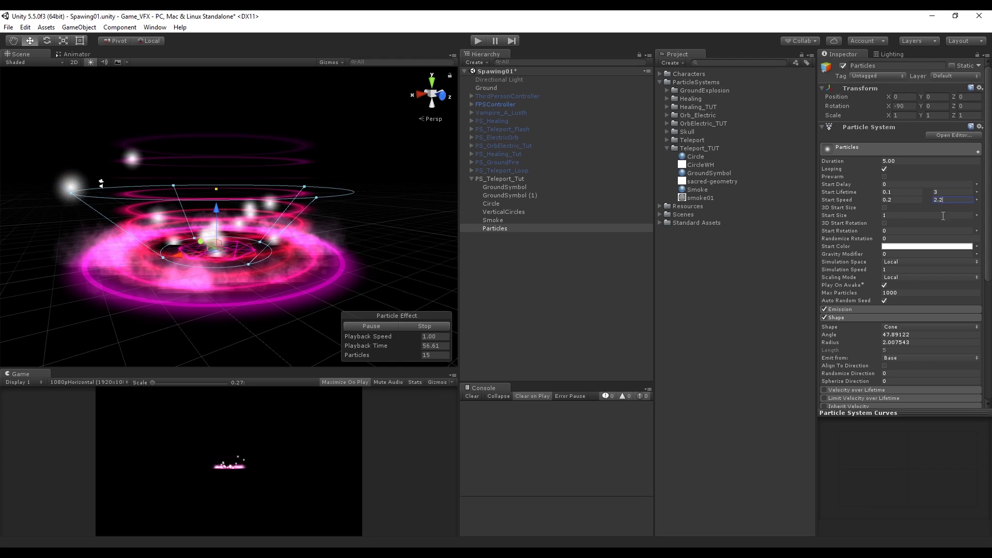
Step: Set Particles' Start Size range to 0.1 to 0.3 and raise its emission Rate over Time
{"action": "left_click", "coordinate": [976, 215]}
{"action": "left_click", "coordinate": [954, 248]}
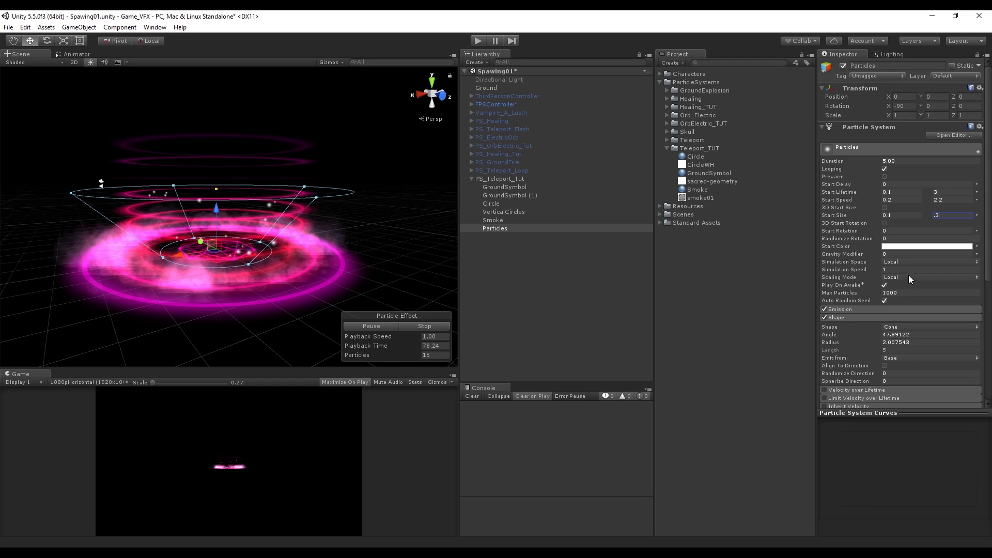
{"action": "left_click", "coordinate": [875, 309]}
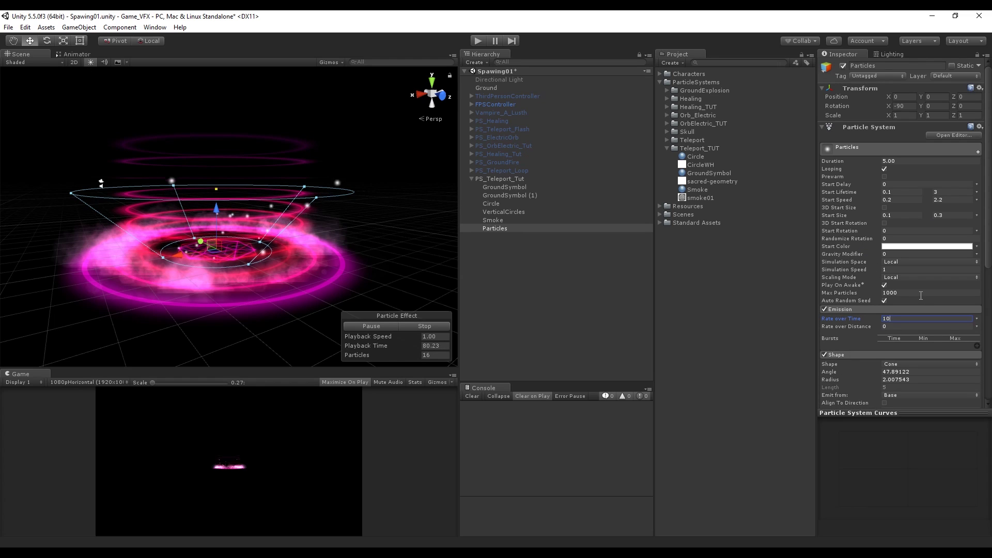
{"action": "left_click", "coordinate": [878, 309]}
{"action": "left_click", "coordinate": [854, 317]}
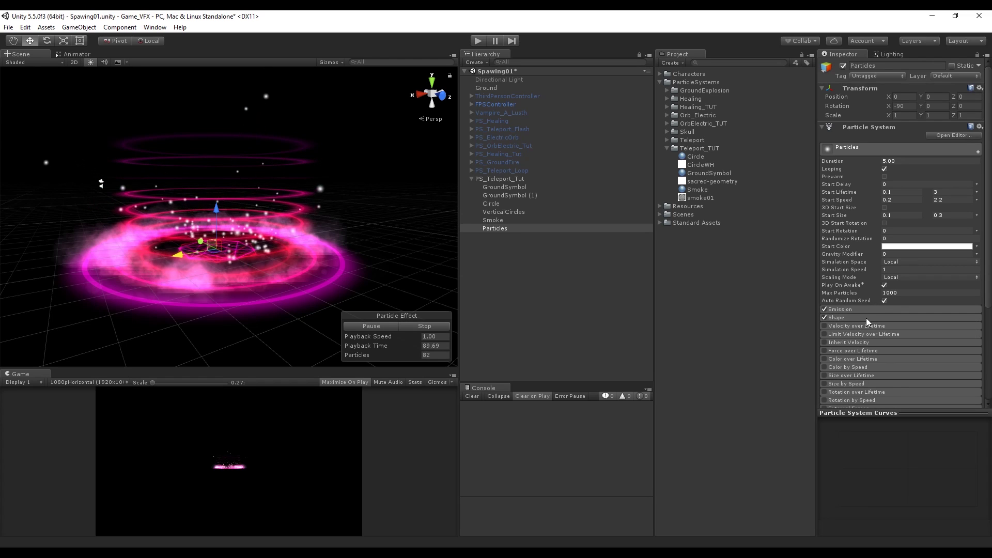
Step: Enable Color over Lifetime on Particles with the preset white gradient that fades in and out
{"action": "left_click", "coordinate": [825, 358]}
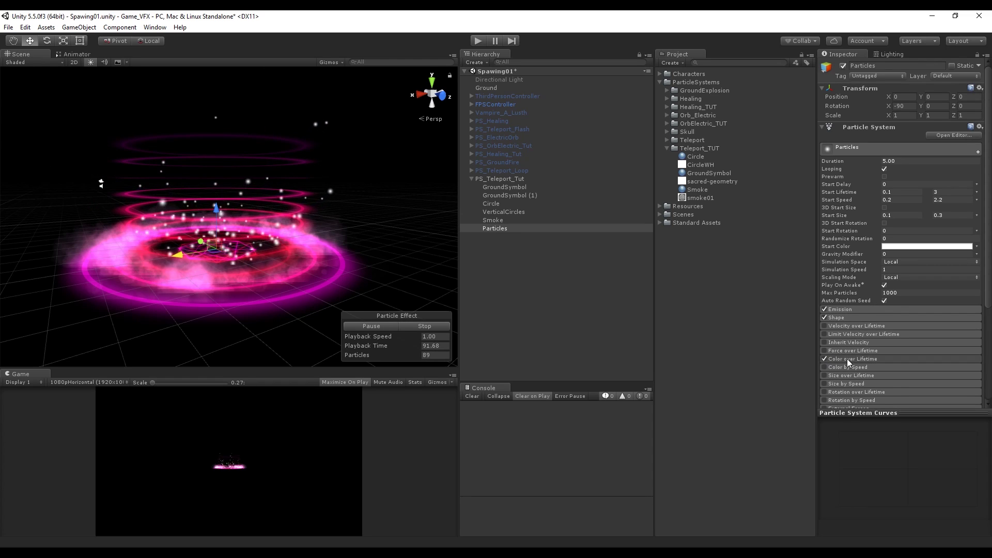
{"action": "left_click", "coordinate": [848, 358]}
{"action": "left_click", "coordinate": [927, 368]}
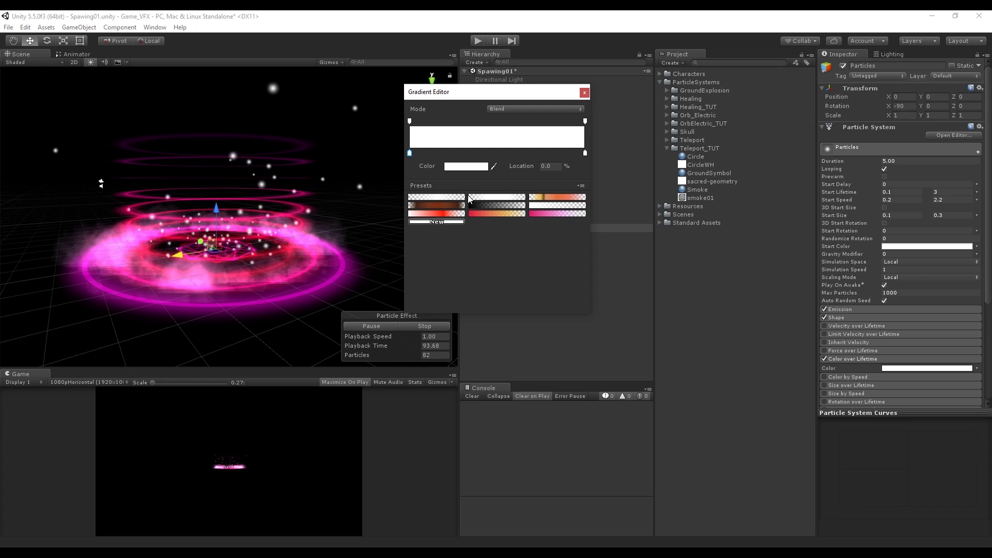
{"action": "left_click", "coordinate": [444, 201]}
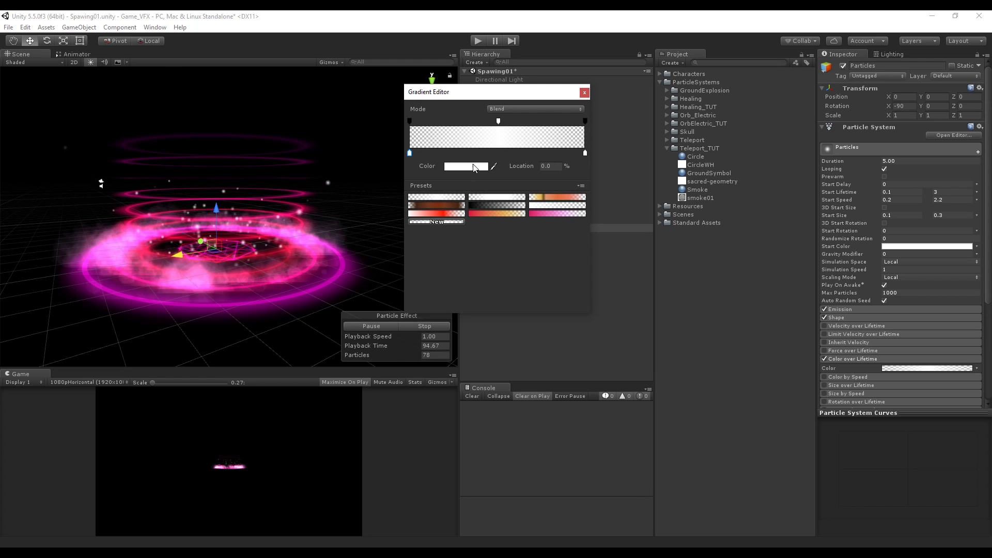
{"action": "left_click", "coordinate": [583, 93]}
{"action": "left_click", "coordinate": [844, 359]}
Step: Enable Size over Lifetime on Particles with a curve that rises to 1.0 at mid-lifetime and falls again
{"action": "left_click", "coordinate": [825, 376]}
{"action": "scroll", "coordinate": [853, 362], "scroll_direction": "down", "scroll_amount": 3}
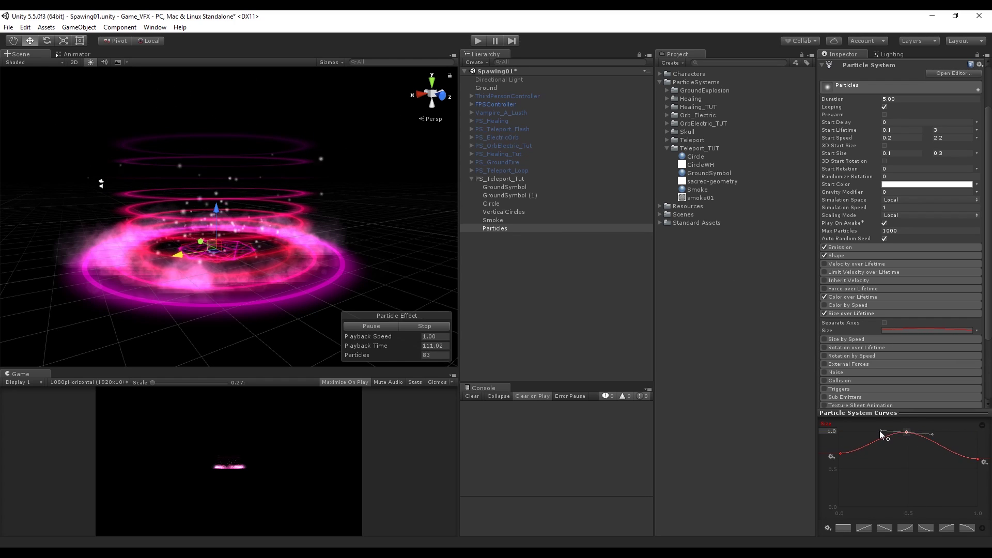
{"action": "left_click", "coordinate": [852, 313]}
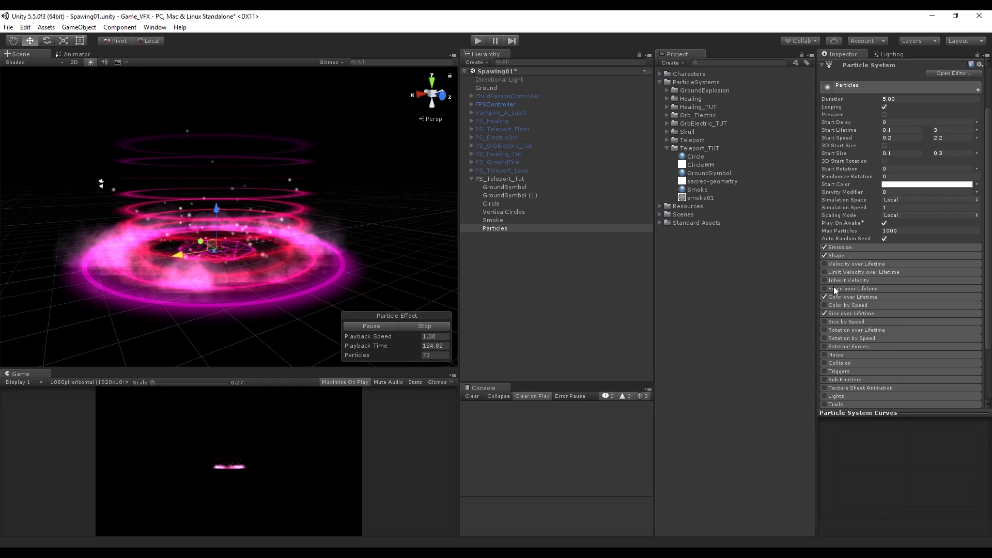
Step: Enable Velocity over Lifetime on Particles and set it to Random Between Two Constants
{"action": "left_click", "coordinate": [839, 265]}
{"action": "left_click", "coordinate": [824, 263]}
{"action": "left_click", "coordinate": [848, 273]}
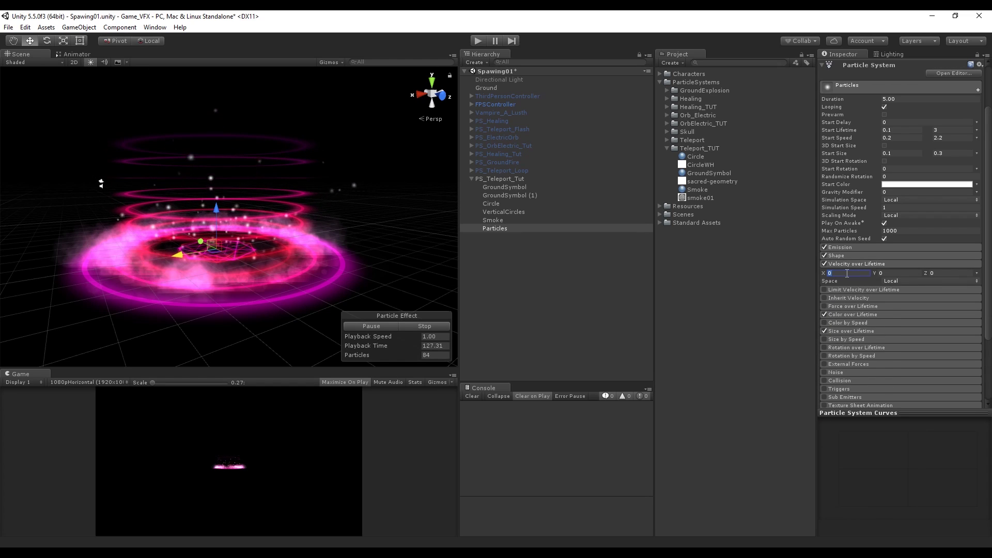
{"action": "left_click", "coordinate": [974, 273]}
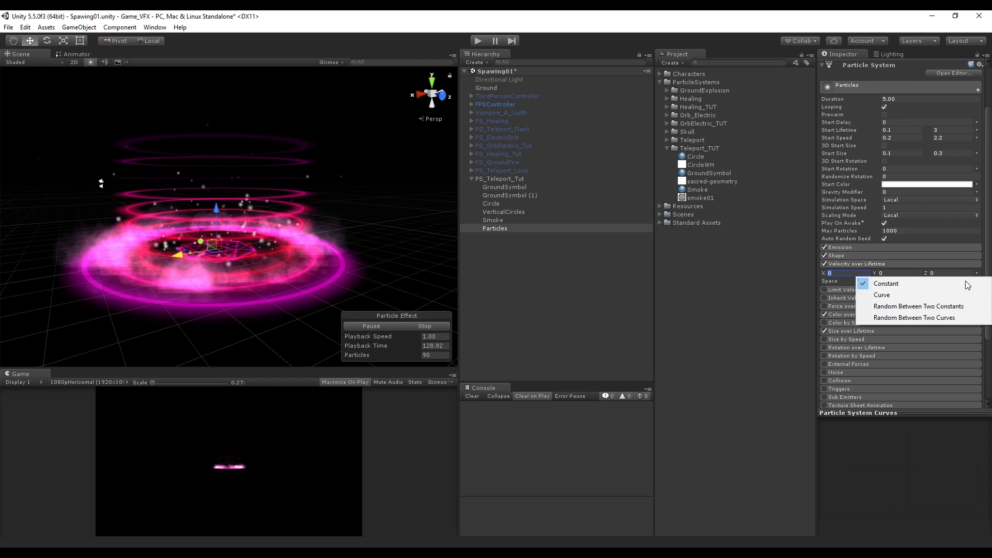
{"action": "left_click", "coordinate": [948, 307]}
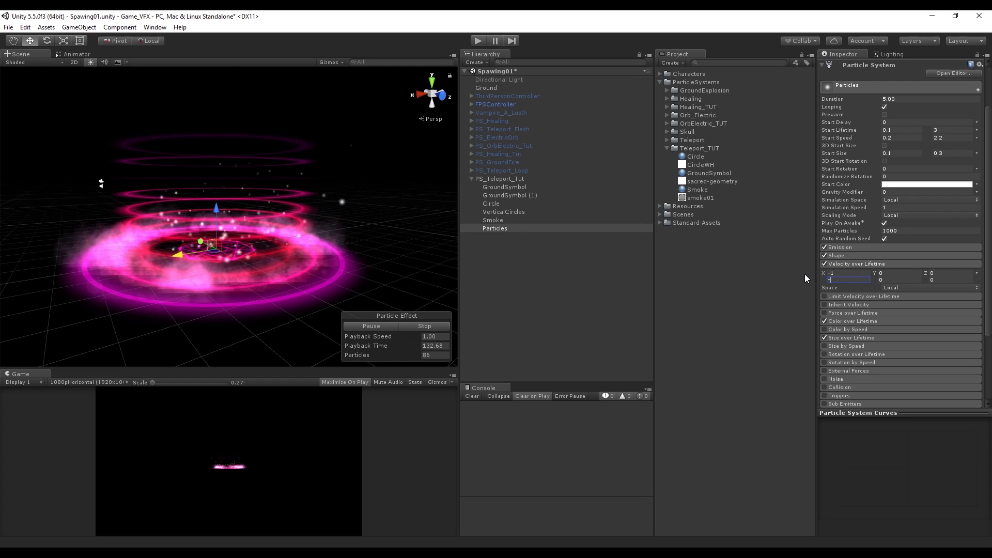
Step: Enter velocity ranges of -1 to 1 on X, Y and Z, and start narrowing them with -0.5 to 0.5 on X
{"action": "key", "text": "Tab"}
{"action": "type", "text": "-1"}
{"action": "key", "text": "Tab"}
{"action": "type", "text": "1"}
{"action": "key", "text": "Tab"}
{"action": "type", "text": "-1"}
{"action": "key", "text": "Tab"}
{"action": "type", "text": "1"}
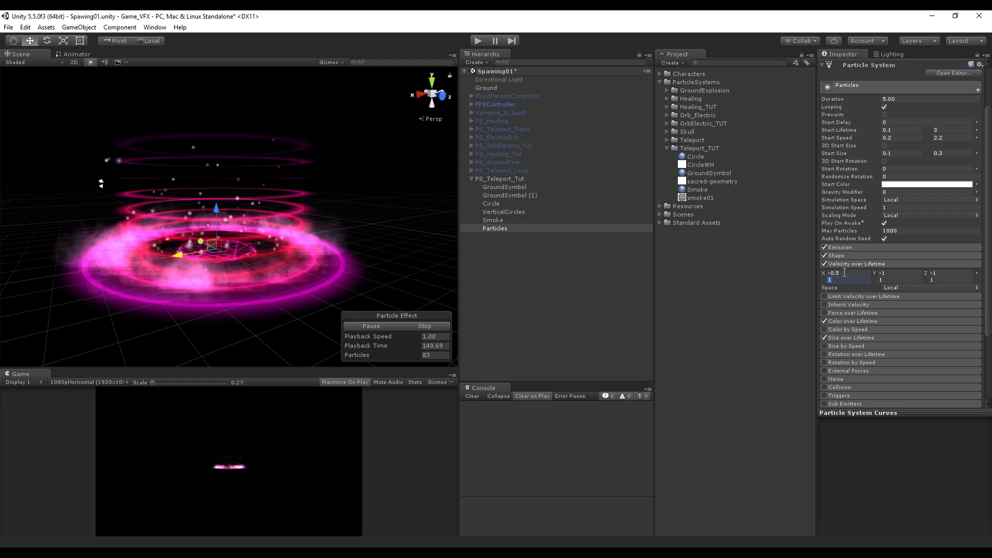
{"action": "type", "text": "0.5"}
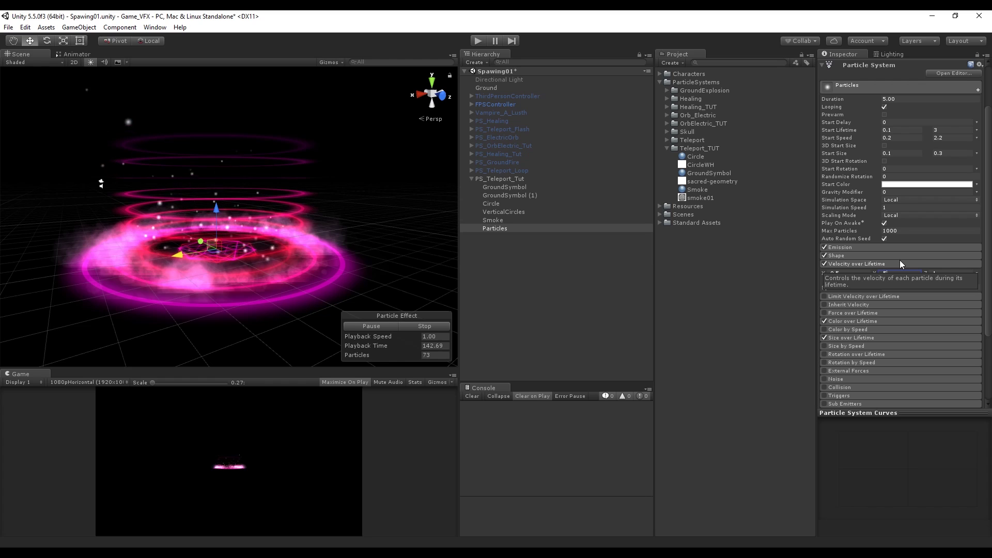
{"action": "type", "text": "-.5"}
Step: Switch to Photoshop and create a 2000 by 2000 pixel document named Particle
{"action": "key", "text": "alt+Tab"}
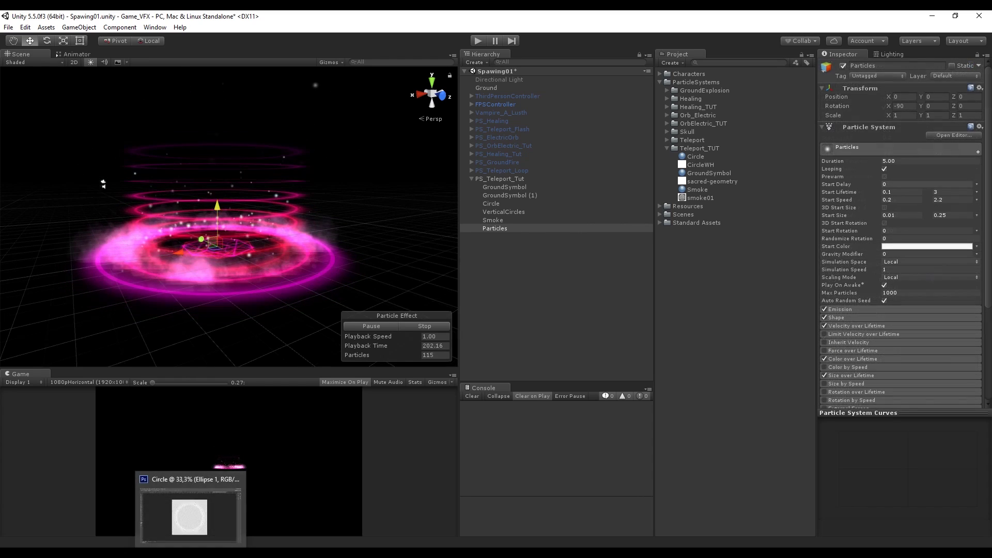
{"action": "key", "text": "ctrl+n"}
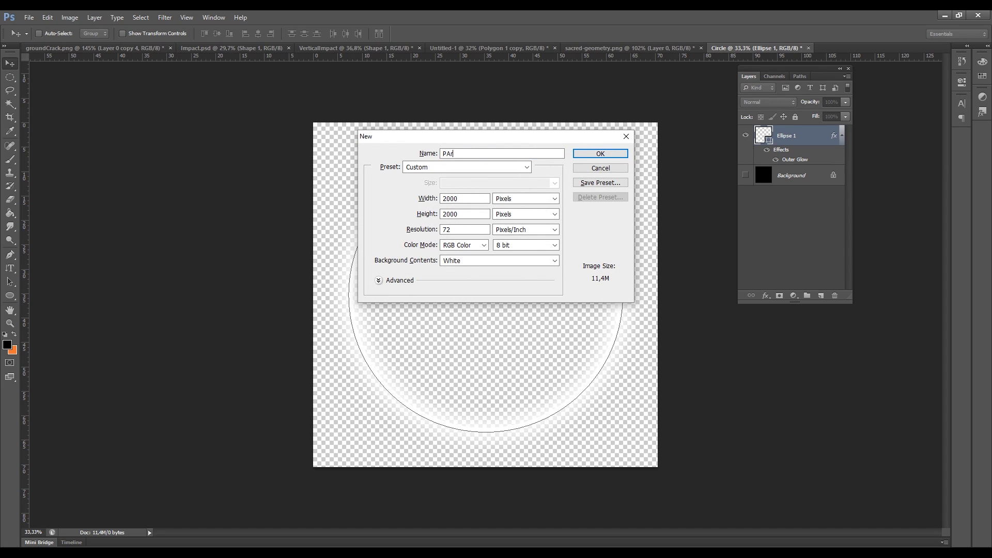
{"action": "key", "text": "Return"}
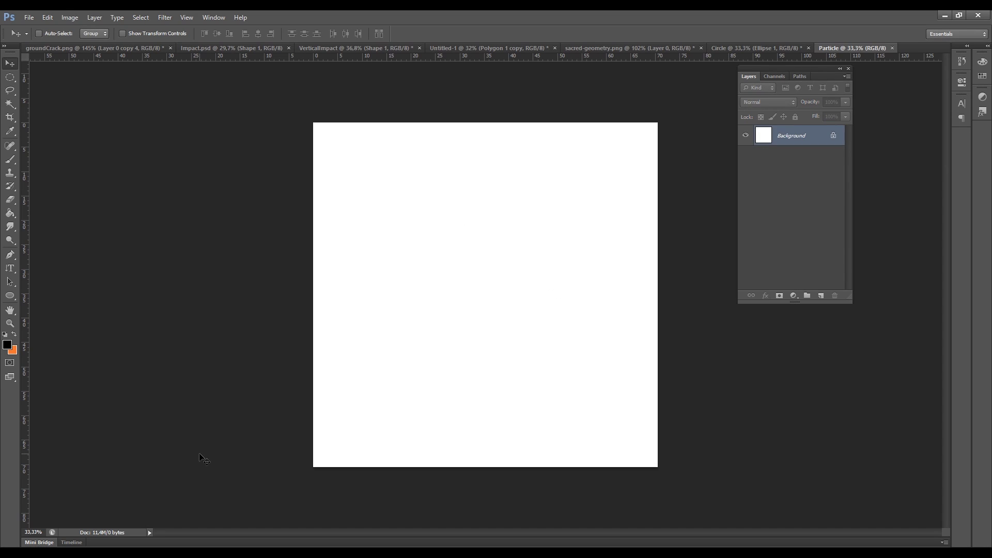
Step: Fill the background with black and draw a small white circle at the canvas centre with the Ellipse tool
{"action": "key", "text": "alt+BackSpace"}
{"action": "key", "text": "ctrl+shift+alt+n"}
{"action": "key", "text": "u"}
{"action": "mouse_move", "coordinate": [485, 298]}
{"action": "left_mouse_down"}
{"action": "mouse_move", "coordinate": [394, 215]}
{"action": "mouse_move", "coordinate": [474, 287]}
{"action": "left_mouse_up"}
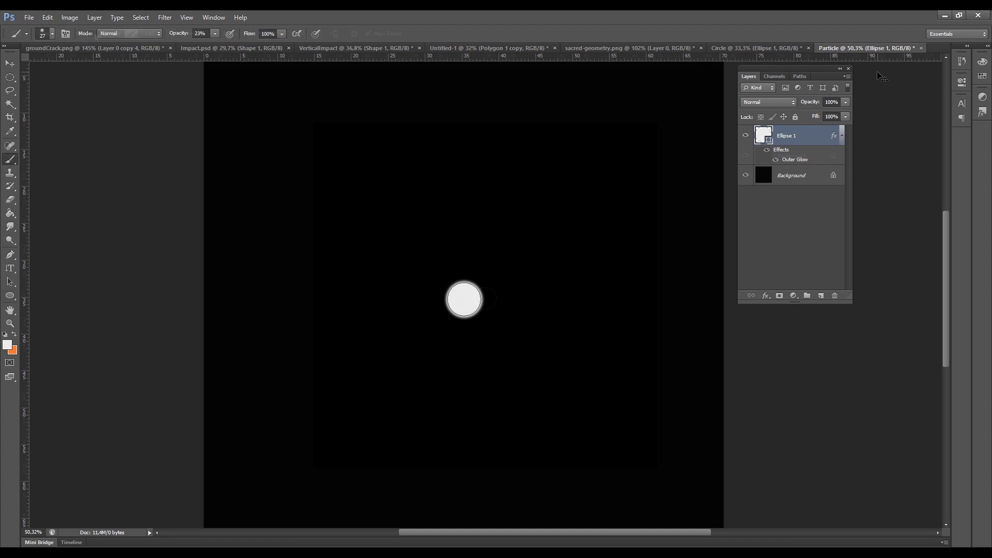
Step: Paint a soft white glow centred on the circle on a new layer, using a large soft brush at progressively smaller sizes
{"action": "key", "text": "ctrl+shift+alt+n"}
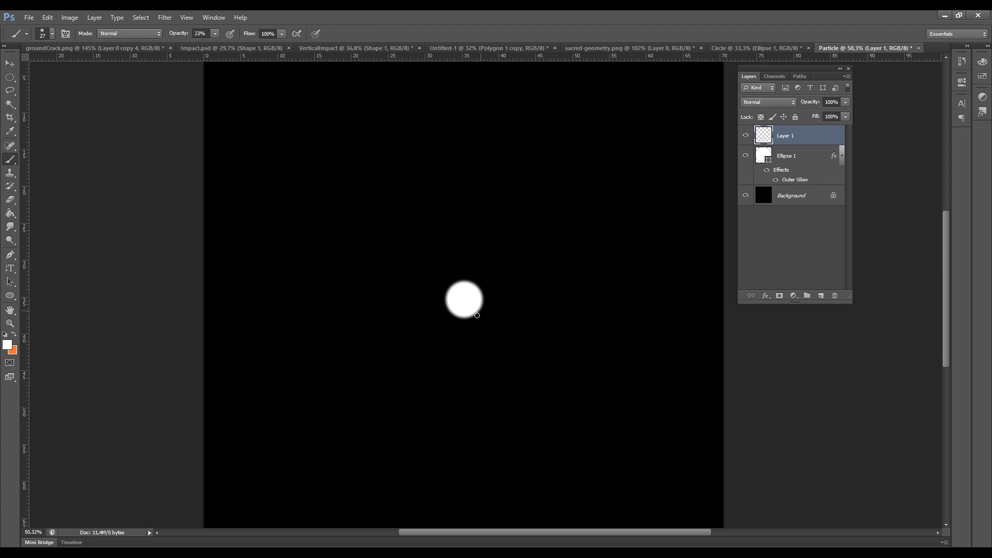
{"action": "mouse_move", "coordinate": [478, 293]}
{"action": "right_mouse_down", "text": "alt"}
{"action": "mouse_move", "coordinate": [575, 270]}
{"action": "mouse_move", "coordinate": [544, 281]}
{"action": "right_mouse_up", "text": "alt"}
{"action": "scroll", "coordinate": [544, 281], "scroll_direction": "down", "scroll_amount": 1, "text": "alt"}
{"action": "right_click_drag", "start_coordinate": [489, 295], "coordinate": [526, 279], "text": "alt"}
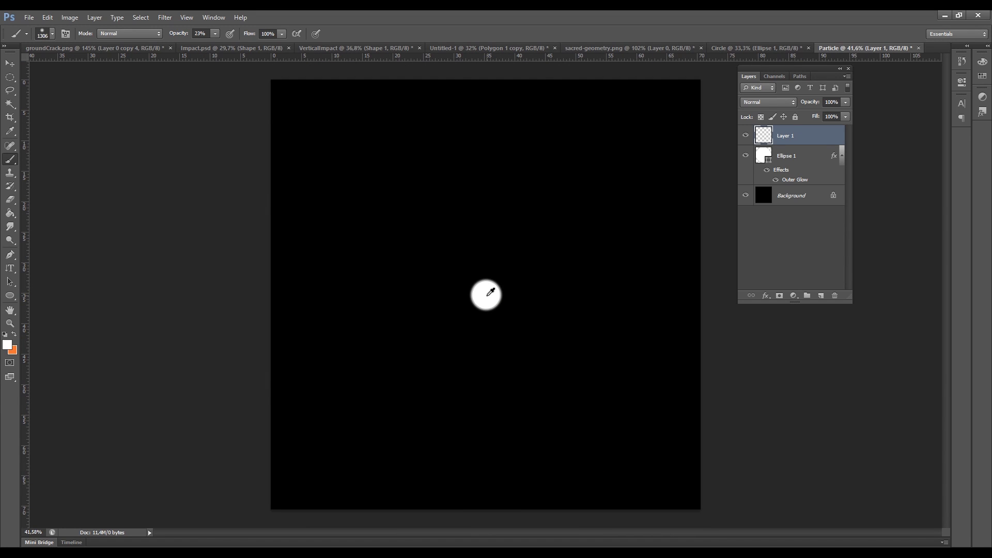
{"action": "left_click", "coordinate": [487, 295]}
{"action": "right_click_drag", "start_coordinate": [487, 295], "coordinate": [425, 309], "text": "alt"}
{"action": "left_click", "coordinate": [486, 295]}
{"action": "left_click", "coordinate": [486, 295]}
{"action": "left_click", "coordinate": [486, 295]}
{"action": "mouse_move", "coordinate": [485, 295]}
{"action": "right_mouse_down", "text": "alt"}
{"action": "mouse_move", "coordinate": [453, 254]}
{"action": "mouse_move", "coordinate": [457, 272]}
{"action": "right_mouse_up", "text": "alt"}
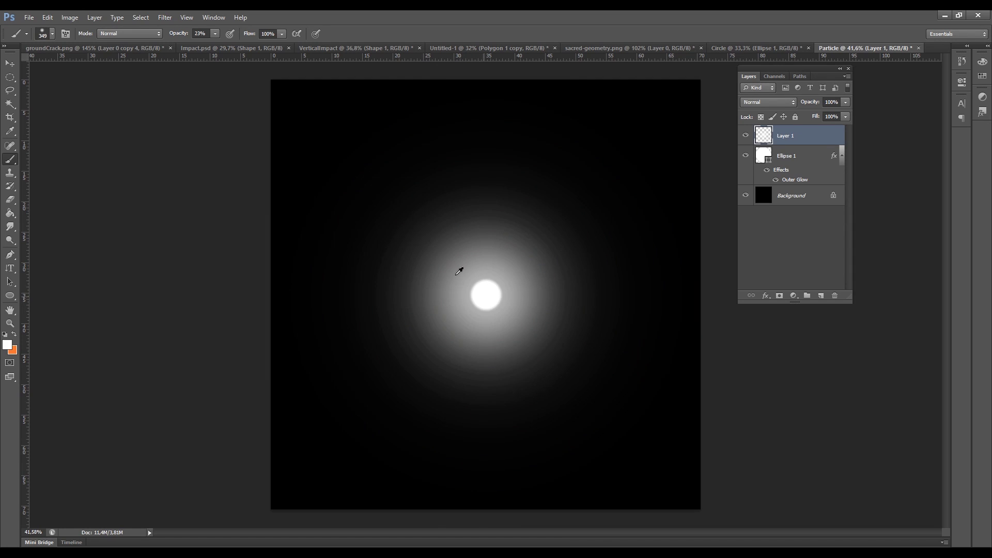
{"action": "key", "text": "bracketleft"}
{"action": "key", "text": "bracketleft"}
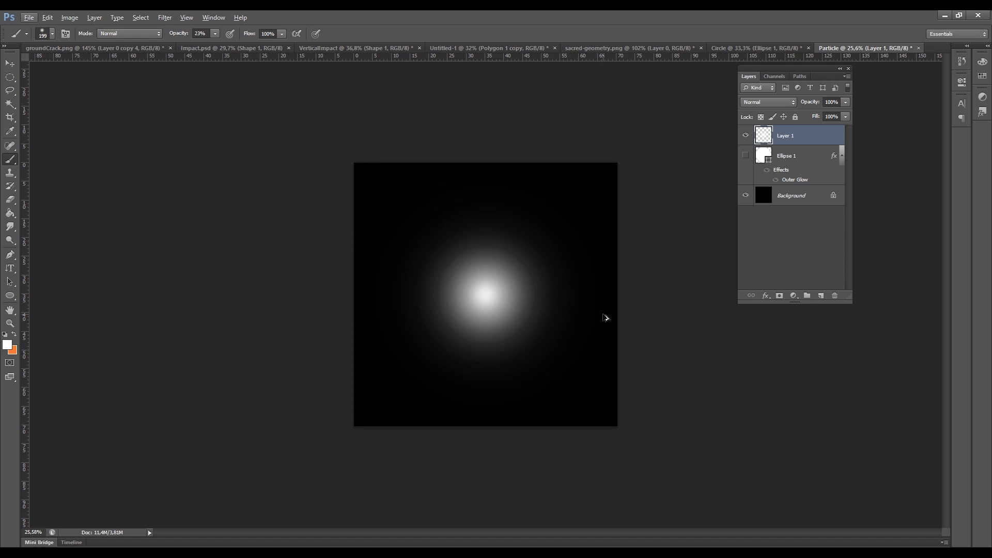
Step: Hide the Background layer and save the glow as a transparent image named Particle in the Spawn_FX folder
{"action": "left_click", "coordinate": [745, 196]}
{"action": "key", "text": "ctrl+alt+s"}
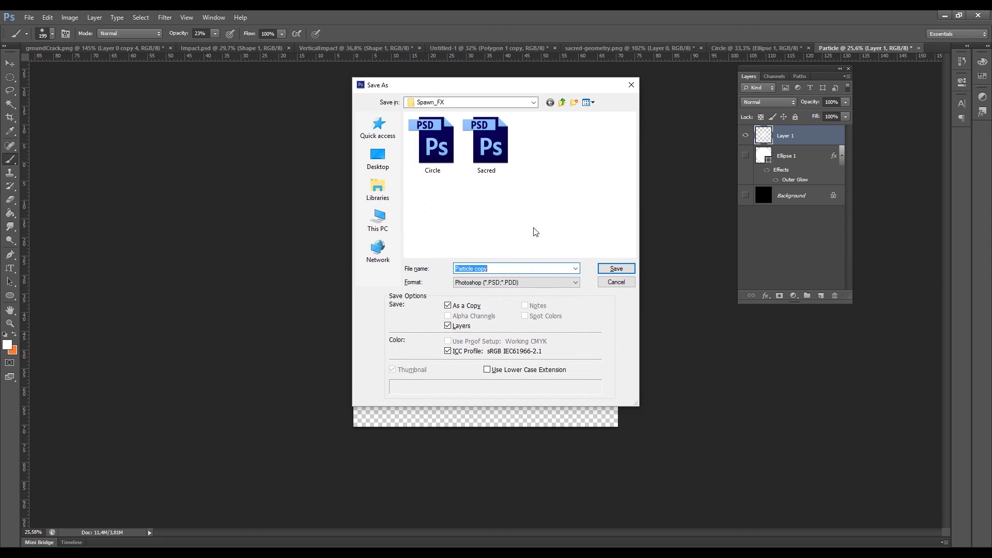
{"action": "left_click", "coordinate": [508, 282]}
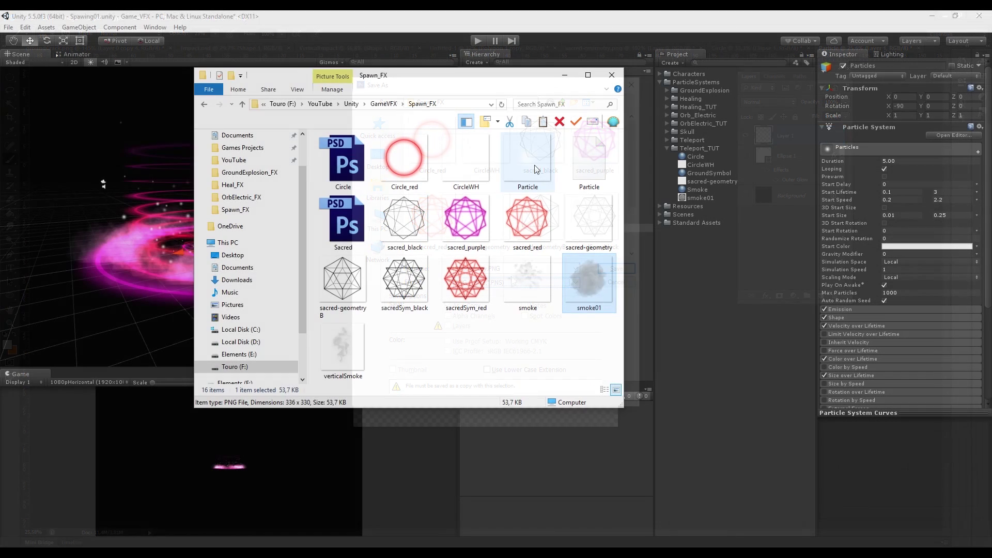
Step: Switch to Unity and import the Particle image from Spawn_FX into the Teleport_TUT folder
{"action": "left_click_drag", "start_coordinate": [528, 161], "coordinate": [690, 149]}
{"action": "left_click", "coordinate": [566, 78]}
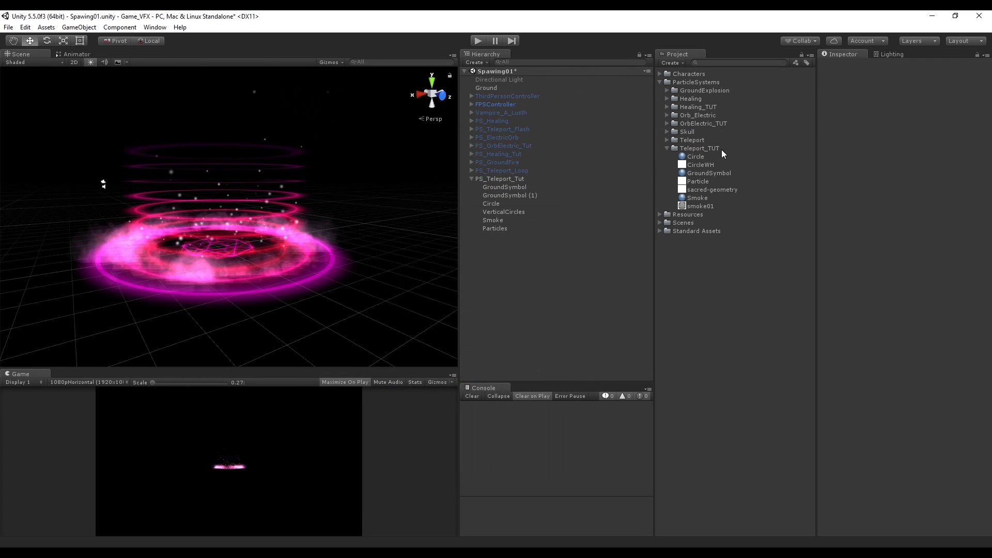
Step: Duplicate the GroundSymbol material in the Teleport_TUT folder and rename the copy Particle
{"action": "left_click", "coordinate": [696, 173]}
{"action": "key", "text": "ctrl+d"}
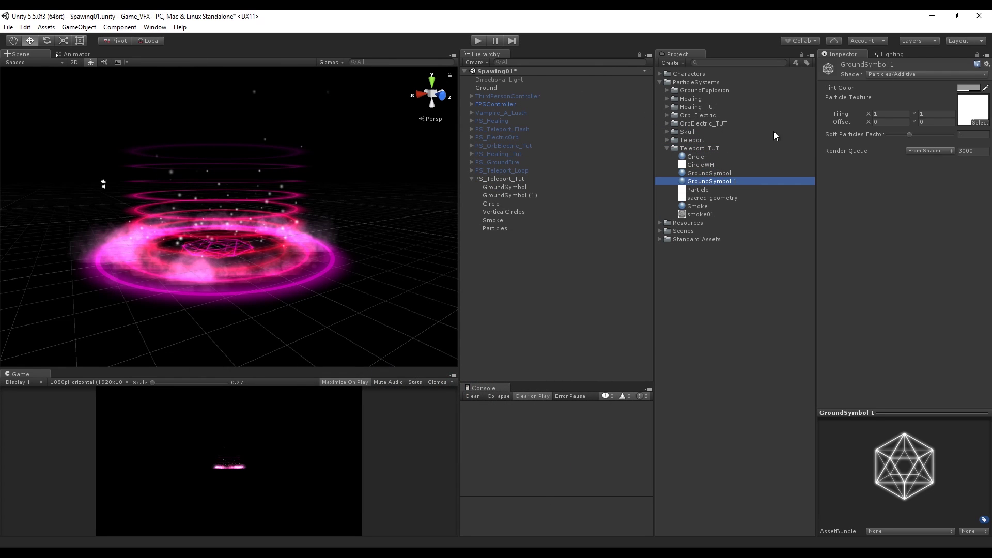
{"action": "left_click", "coordinate": [705, 184]}
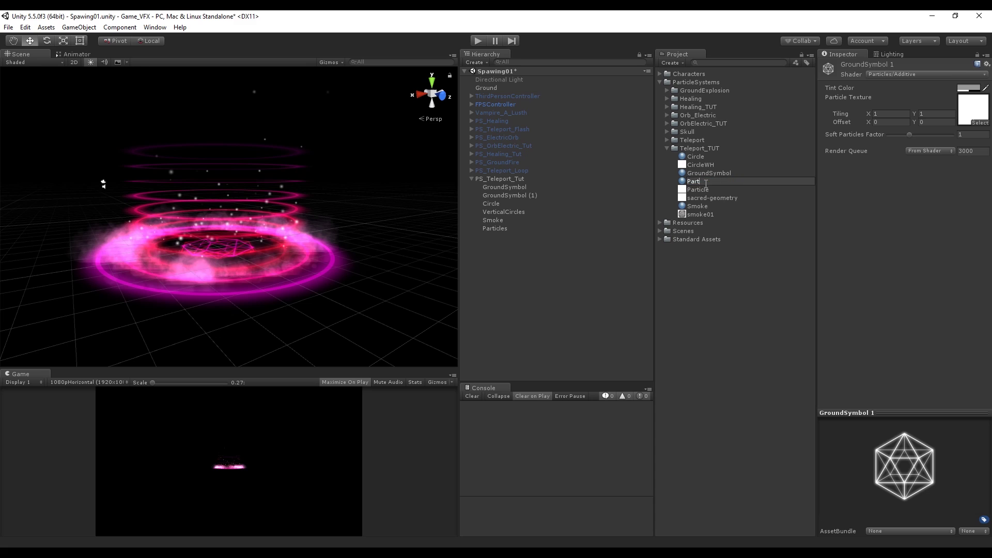
{"action": "type", "text": "Particle"}
{"action": "key", "text": "Return"}
Step: Assign the Particle image as the Particle material's texture and apply the material to the Particles system
{"action": "left_click_drag", "start_coordinate": [698, 182], "coordinate": [972, 110]}
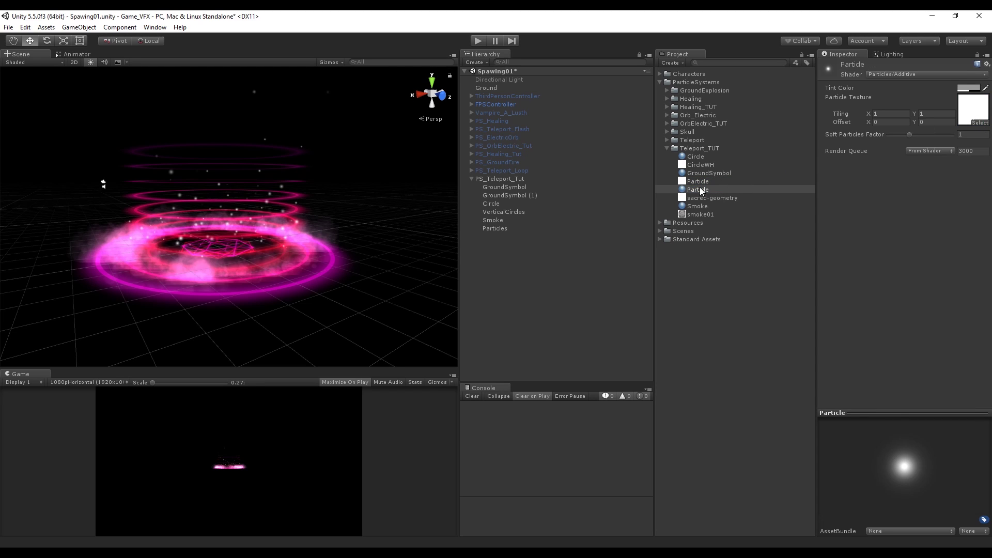
{"action": "left_click_drag", "start_coordinate": [687, 192], "coordinate": [494, 228]}
{"action": "scroll", "coordinate": [286, 249], "scroll_direction": "up", "scroll_amount": 3}
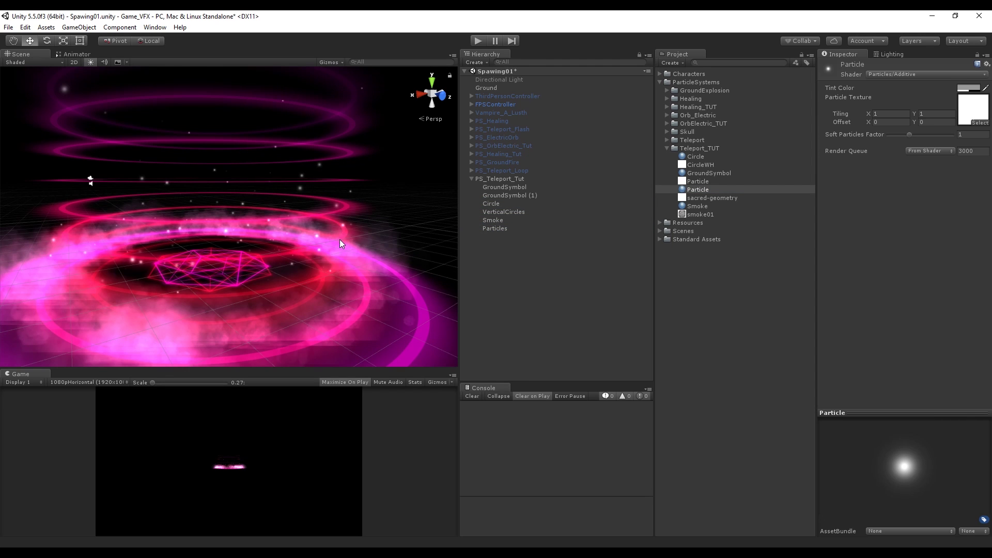
Step: Colour the Particles system's Color over Lifetime gradient from crimson through light pink to white, fading out at the end
{"action": "left_click", "coordinate": [494, 229]}
{"action": "left_click", "coordinate": [825, 266]}
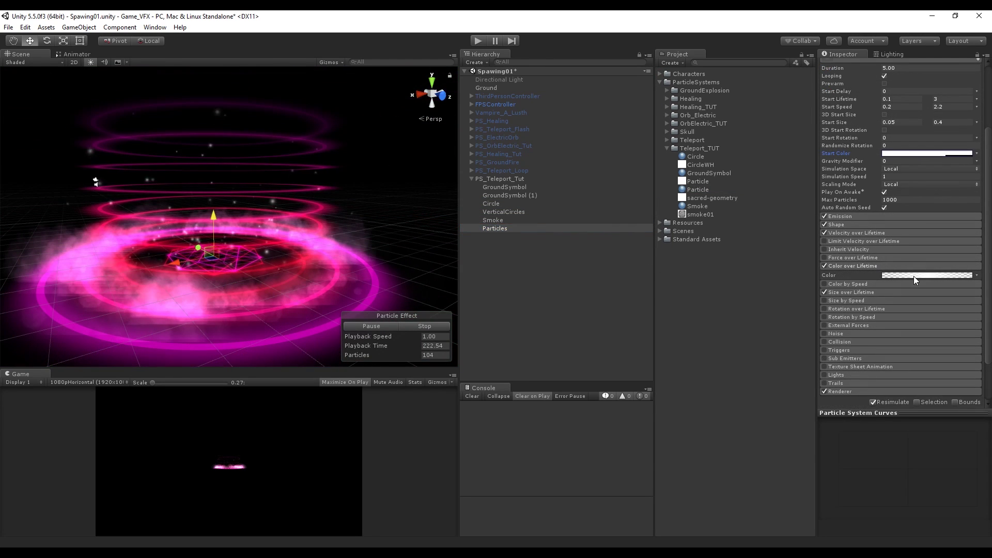
{"action": "left_click", "coordinate": [913, 275]}
{"action": "left_click", "coordinate": [466, 166]}
{"action": "left_click", "coordinate": [573, 223]}
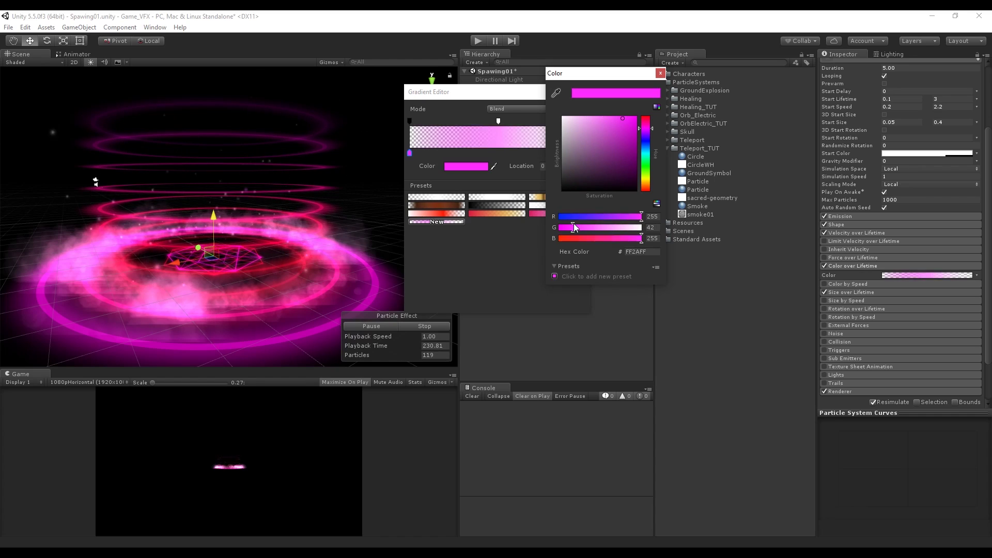
{"action": "left_click", "coordinate": [521, 153]}
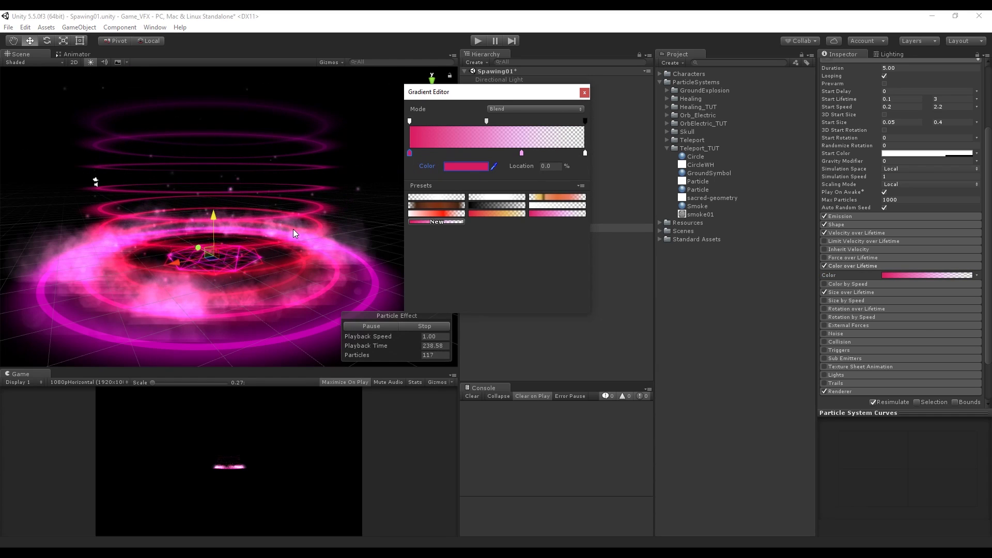
Step: Set the Particles system's minimum start size to 0.1 and open the maximum start size for editing
{"action": "left_click", "coordinate": [910, 122]}
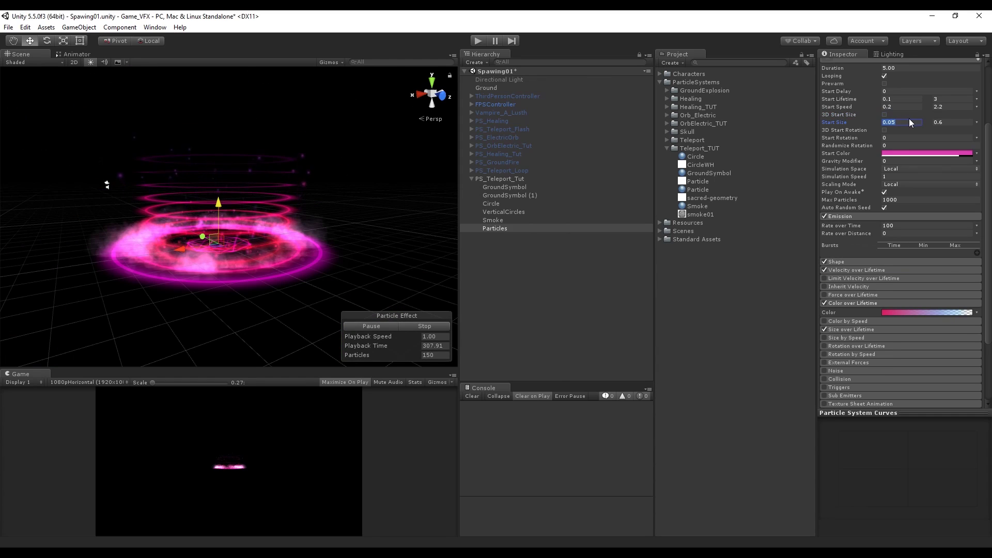
{"action": "type", "text": "0.1"}
{"action": "left_click", "coordinate": [959, 122]}
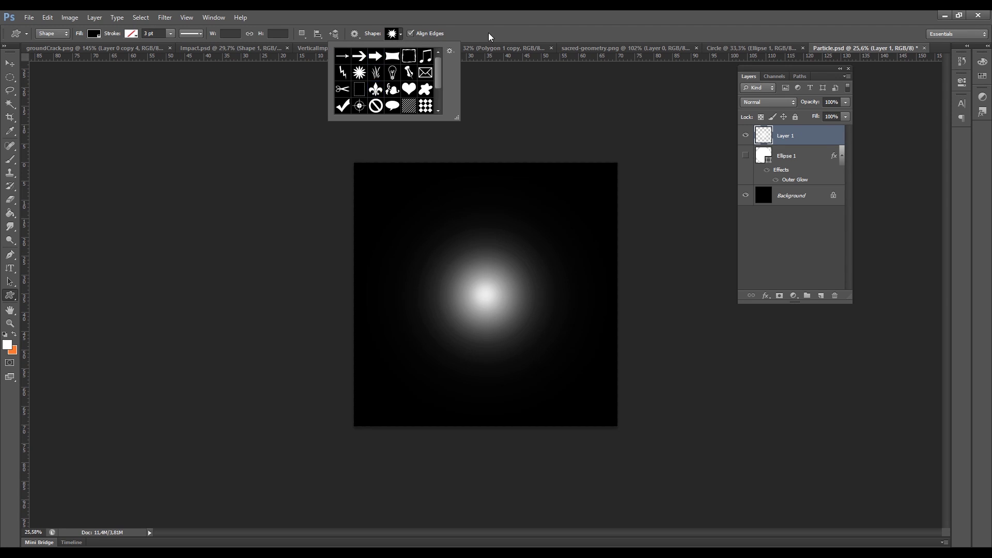
Step: Switch to Photoshop, draw a burst shape about 376 by 360 px over the glow's centre, and duplicate the Shape 1 layer
{"action": "left_click_drag", "start_coordinate": [460, 273], "coordinate": [507, 319]}
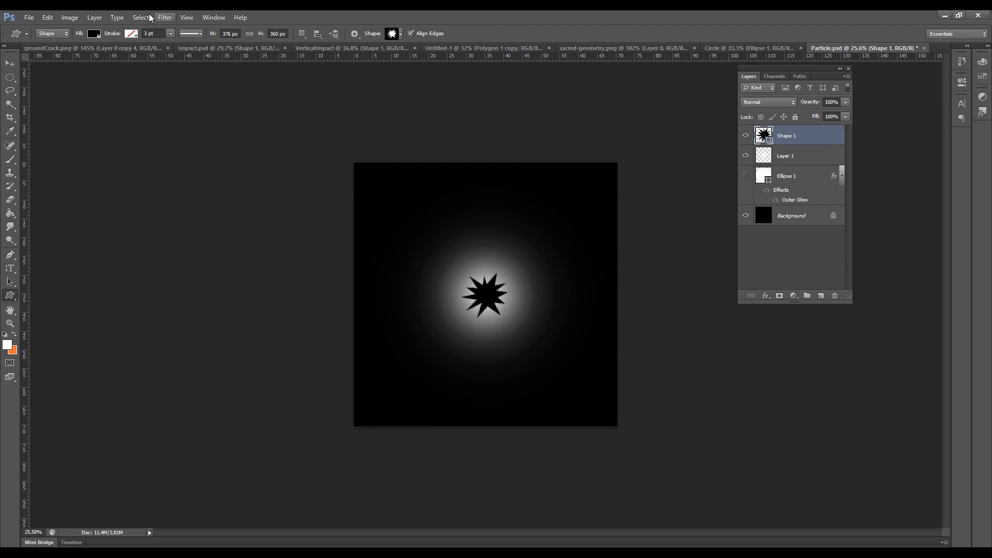
{"action": "right_click", "coordinate": [806, 161]}
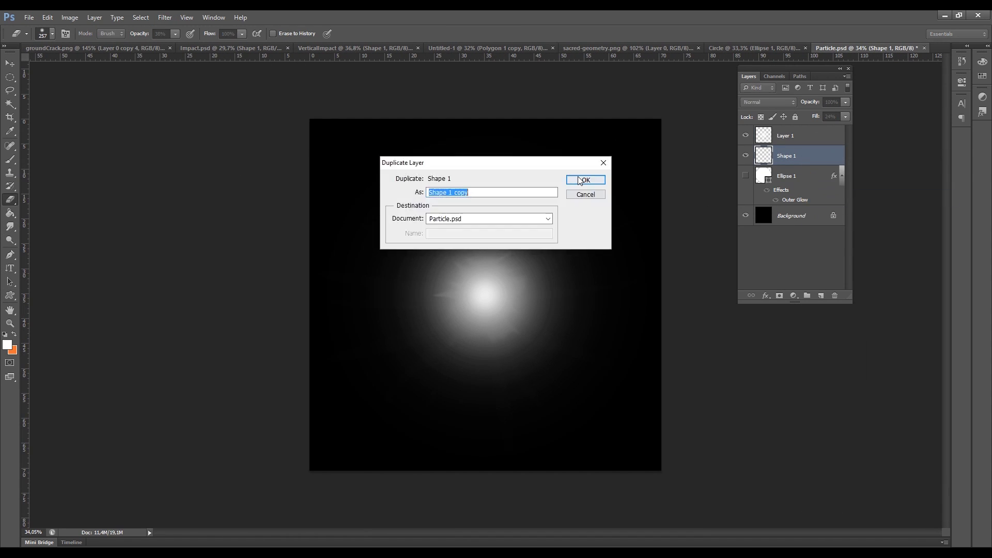
{"action": "key", "text": "Return"}
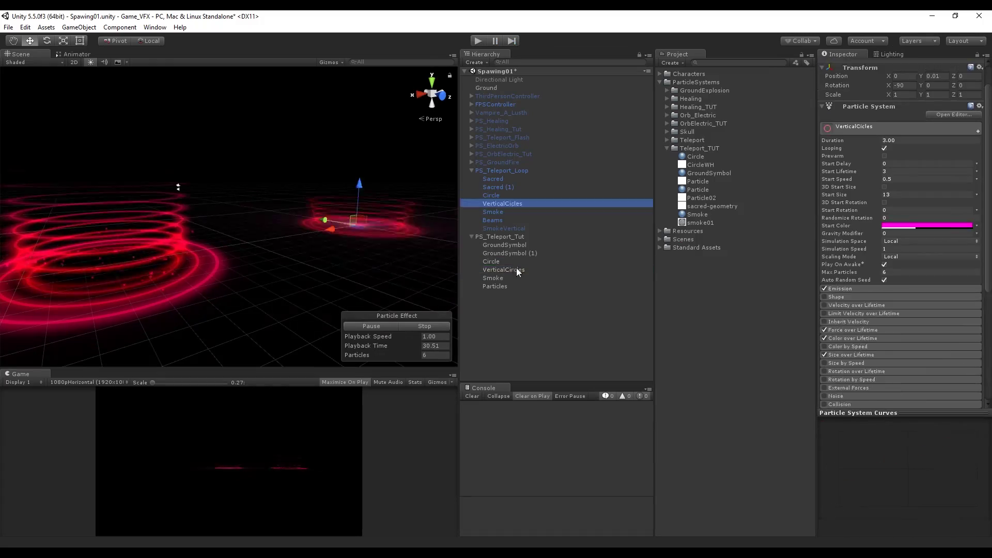
Step: Switch to Unity and enable the Lights module on the Circle system of PS_Teleport_Tut
{"action": "left_click", "coordinate": [517, 268]}
{"action": "key", "text": "ctrl+p"}
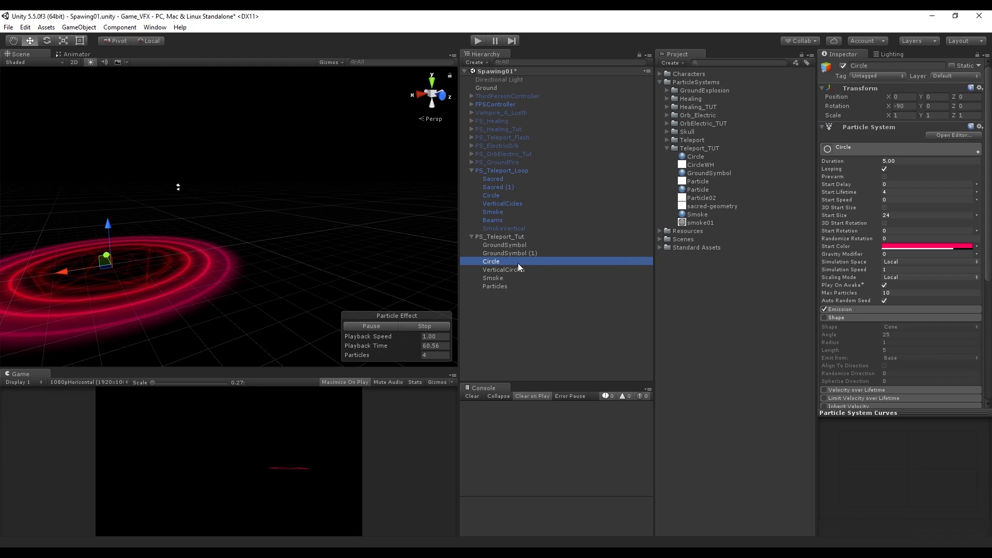
{"action": "scroll", "coordinate": [887, 352], "scroll_direction": "down", "scroll_amount": 6}
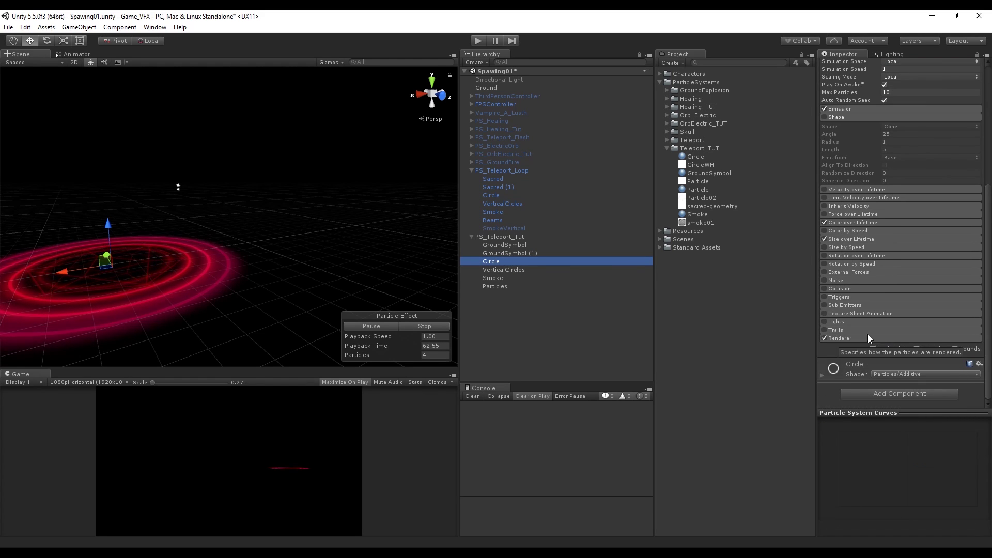
{"action": "left_click", "coordinate": [840, 321]}
{"action": "left_click", "coordinate": [825, 321]}
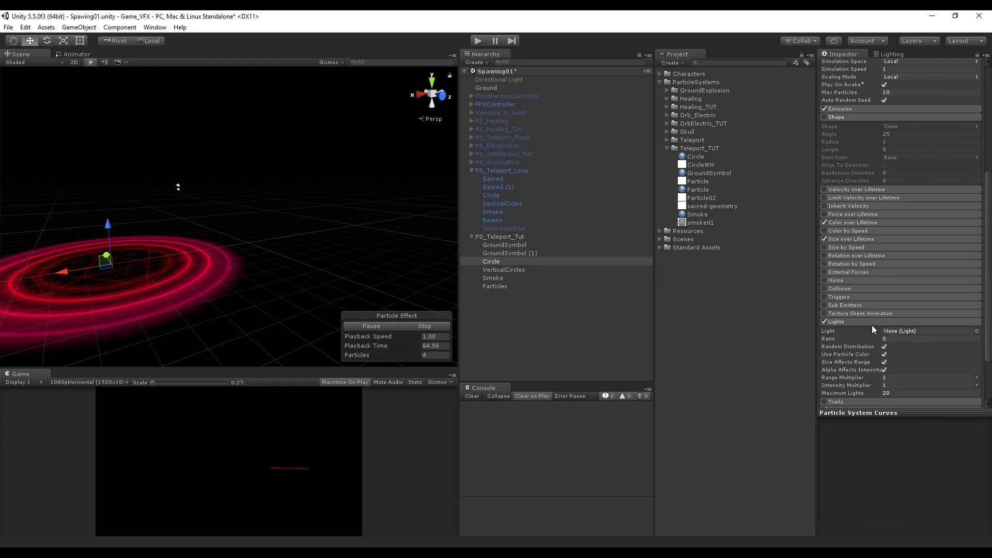
Step: Add a point light to the scene and set its range to 4
{"action": "right_click", "coordinate": [518, 321]}
{"action": "mouse_move", "coordinate": [582, 439]}
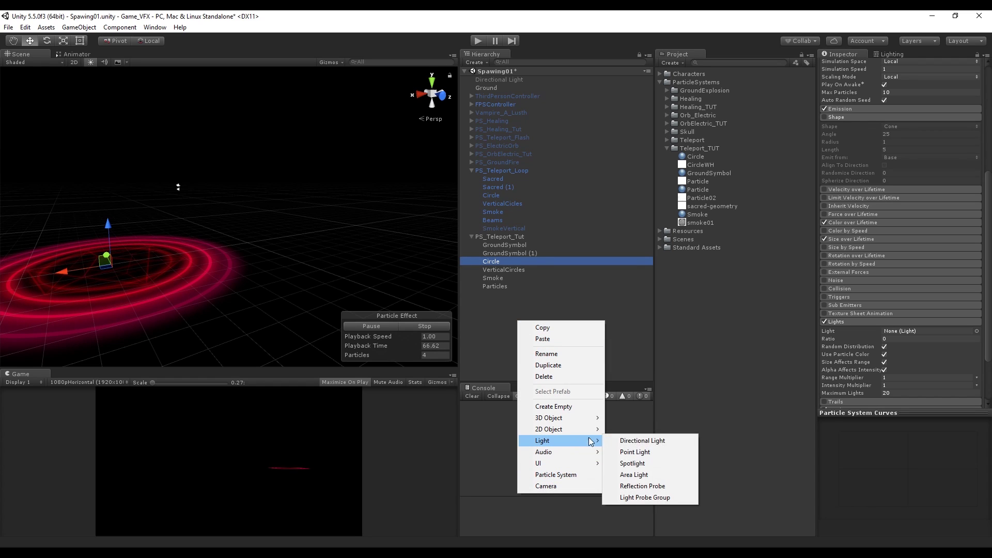
{"action": "left_click", "coordinate": [635, 452]}
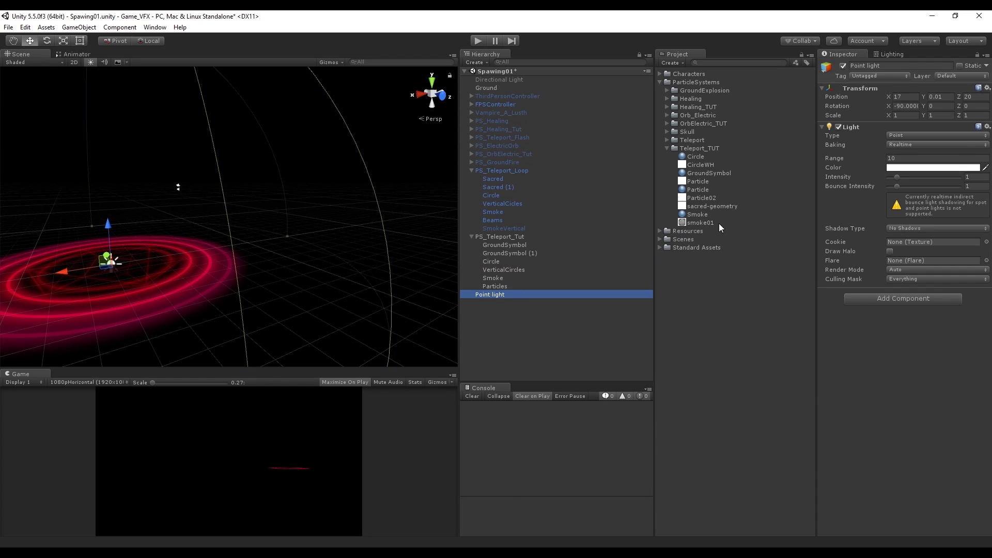
{"action": "type", "text": "4"}
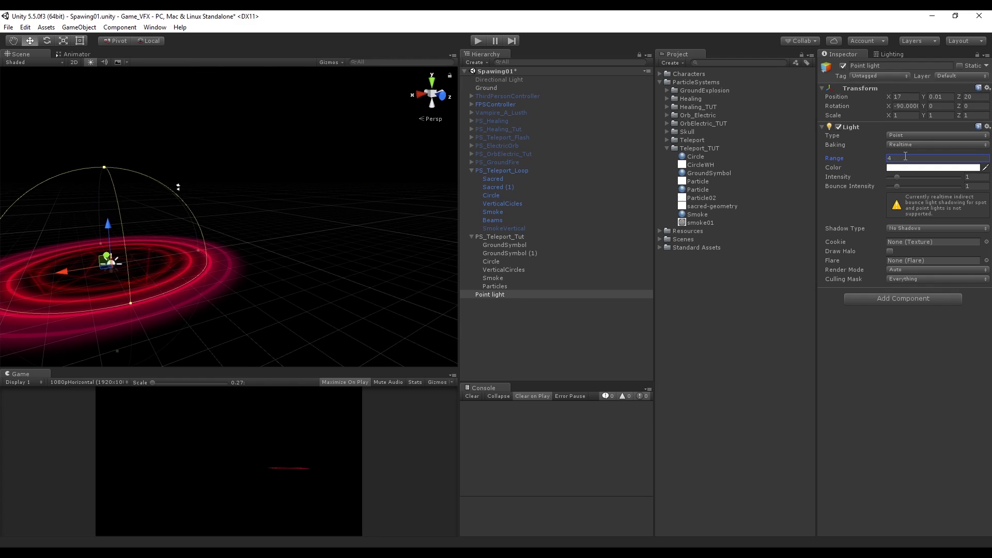
Step: Colour the point light blue (4C8CE5) and save it as a prefab named TelportLight in the Teleport_TUT folder
{"action": "left_click", "coordinate": [899, 168]}
{"action": "left_click_drag", "start_coordinate": [646, 132], "coordinate": [646, 147]}
{"action": "left_click", "coordinate": [612, 126]}
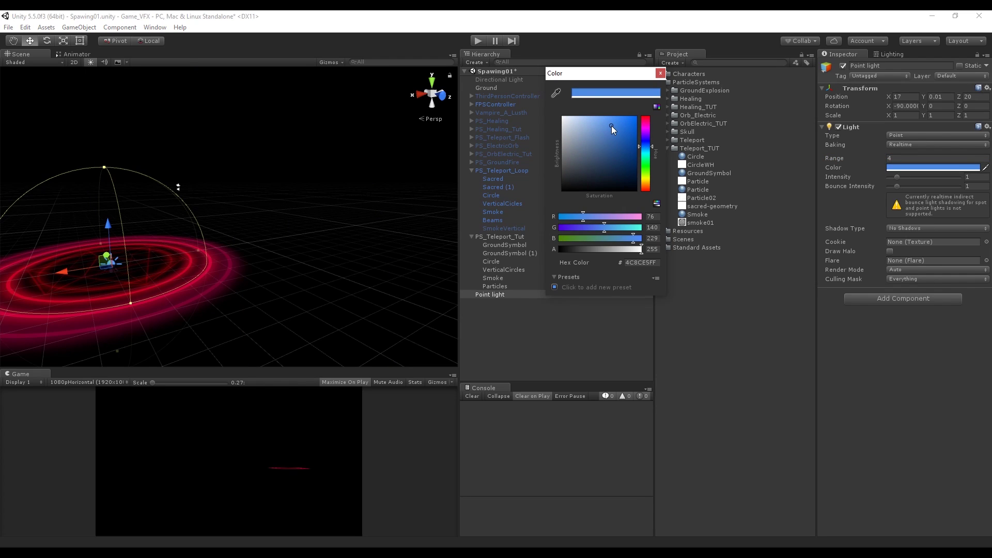
{"action": "left_click", "coordinate": [660, 73]}
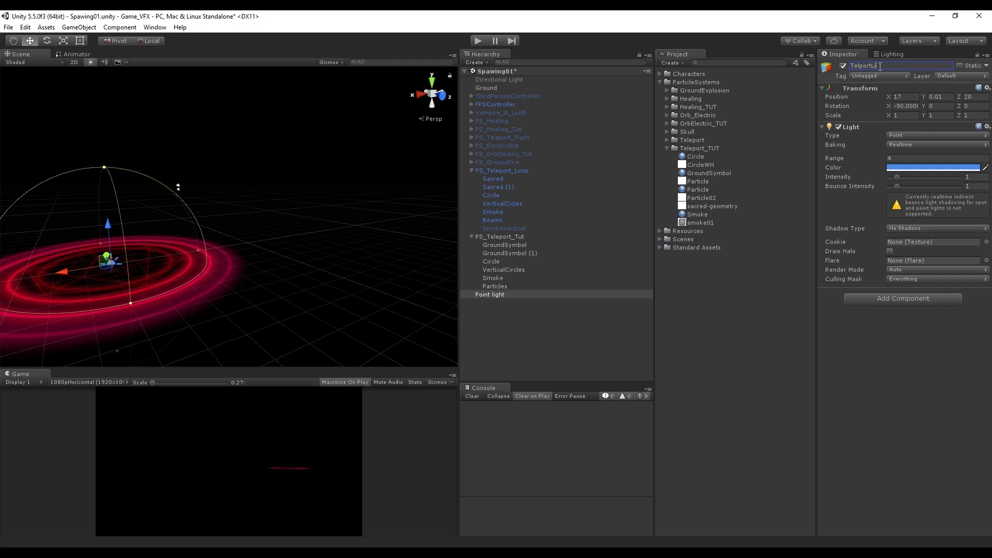
{"action": "left_click_drag", "start_coordinate": [497, 292], "coordinate": [704, 148]}
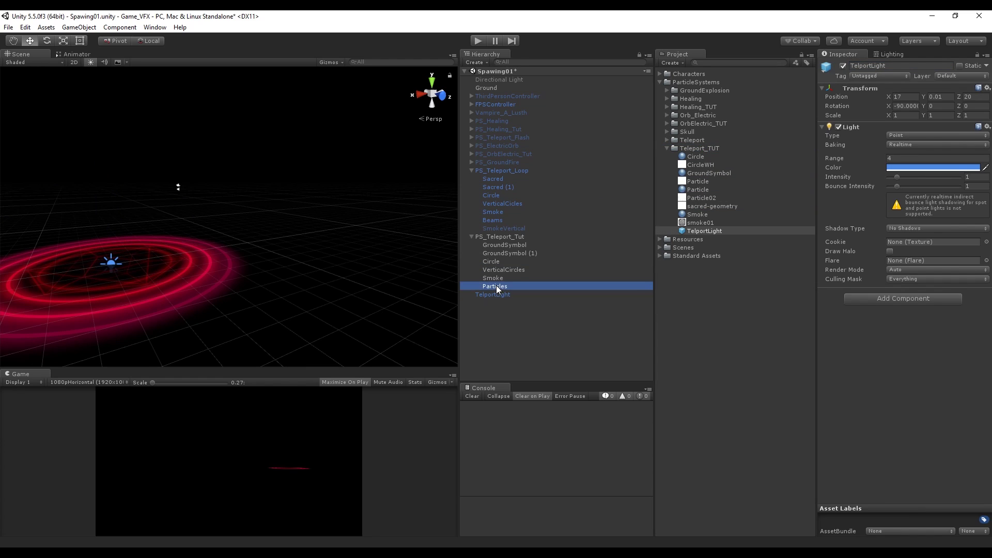
Step: Assign the TelportLight prefab to the Circle system's Lights module and set its ratio to 1
{"action": "left_click", "coordinate": [490, 262]}
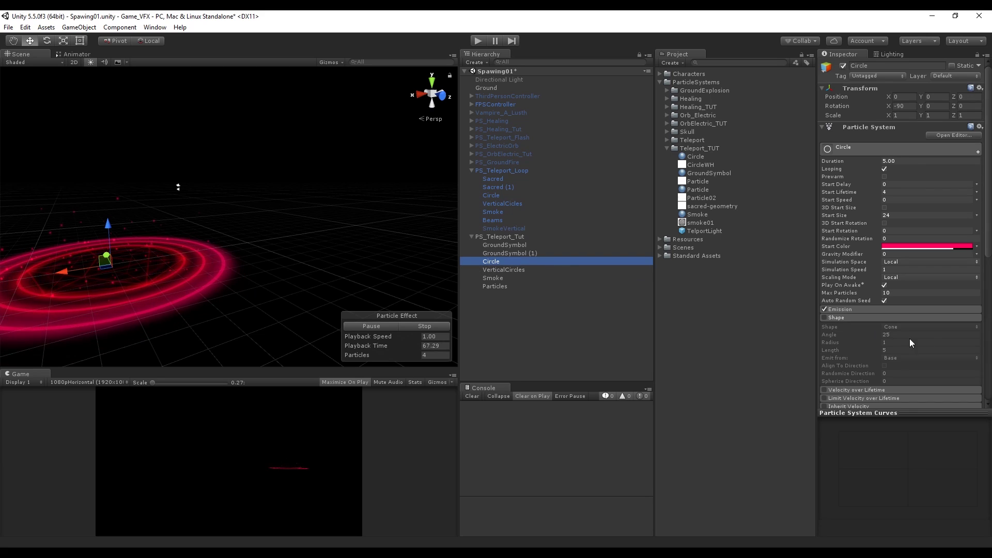
{"action": "scroll", "coordinate": [916, 334], "scroll_direction": "down", "scroll_amount": 5}
{"action": "left_click", "coordinate": [836, 162]}
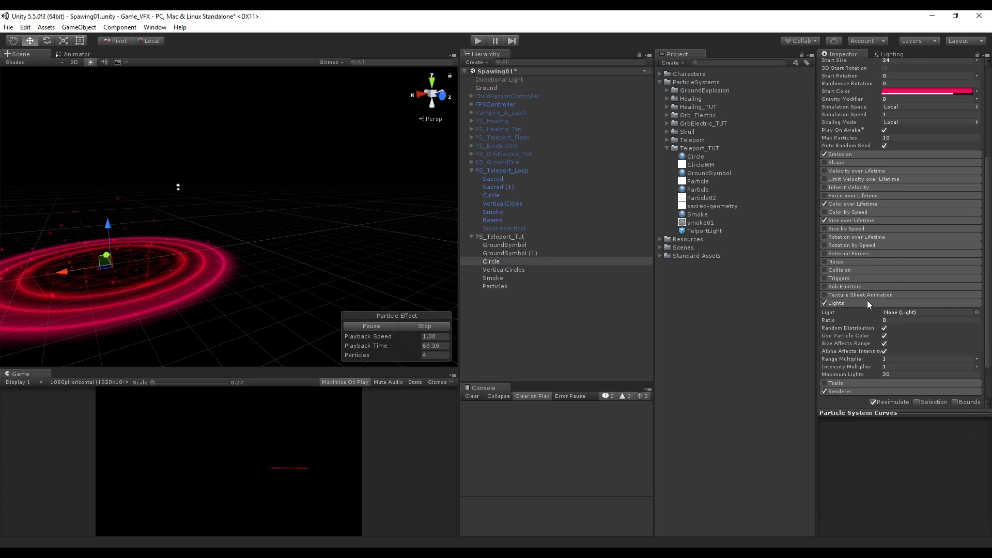
{"action": "scroll", "coordinate": [869, 297], "scroll_direction": "down", "scroll_amount": 2}
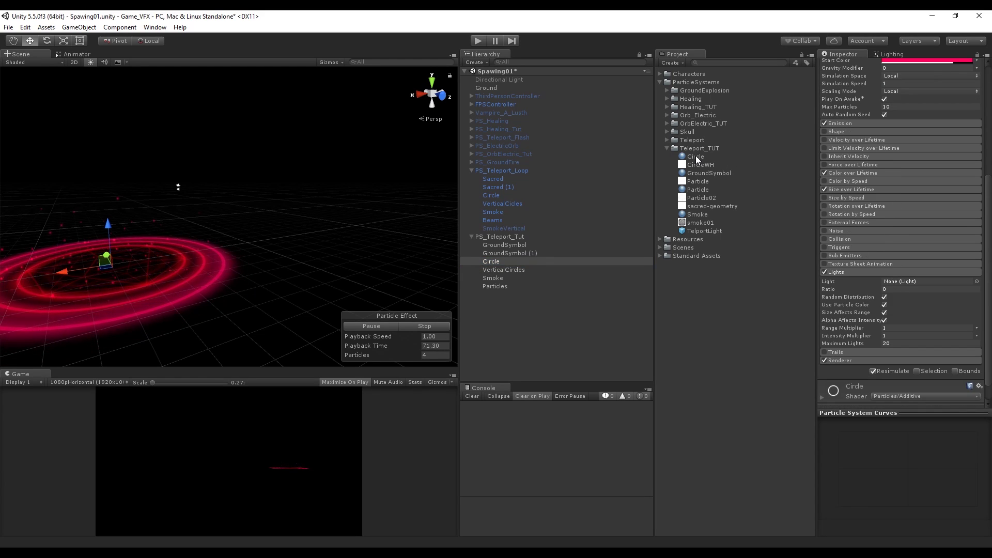
{"action": "left_click_drag", "start_coordinate": [702, 231], "coordinate": [901, 284]}
{"action": "left_click", "coordinate": [894, 289]}
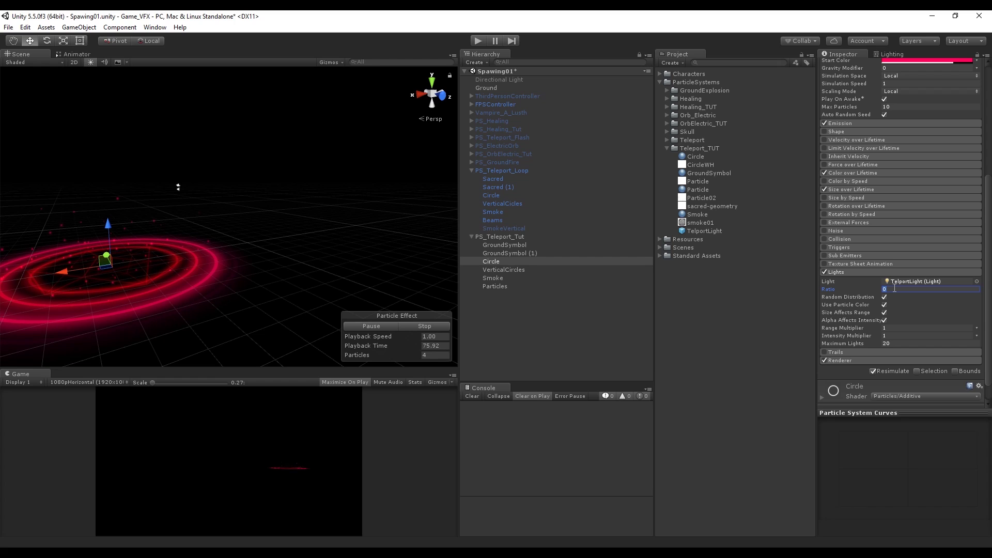
{"action": "type", "text": "1"}
Step: Set the Circle system's lights to range multiplier 10, intensity multiplier 13.41 and maximum lights 2
{"action": "left_click_drag", "start_coordinate": [217, 227], "coordinate": [237, 220], "text": "alt"}
{"action": "scroll", "coordinate": [238, 238], "scroll_direction": "up", "scroll_amount": 5}
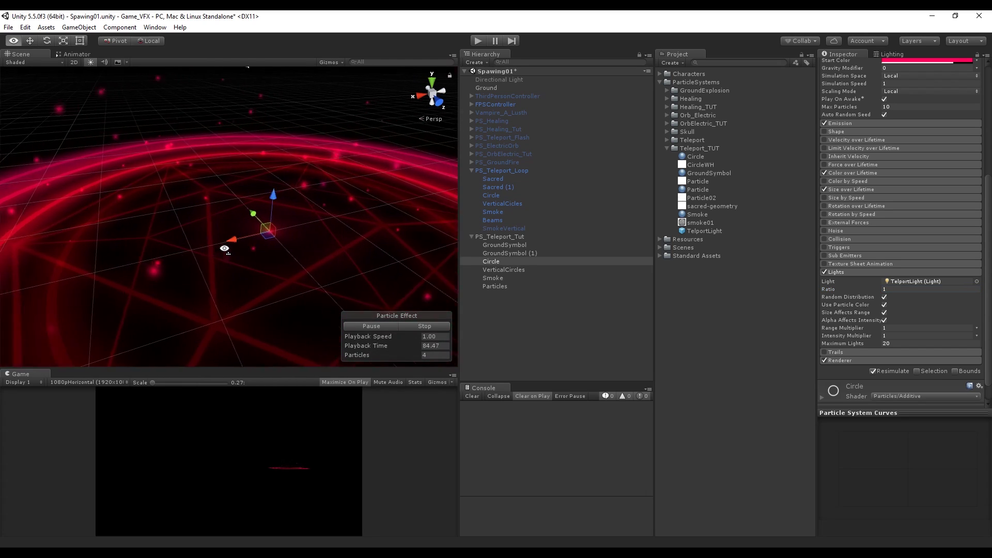
{"action": "left_click", "coordinate": [885, 343]}
{"action": "type", "text": "1"}
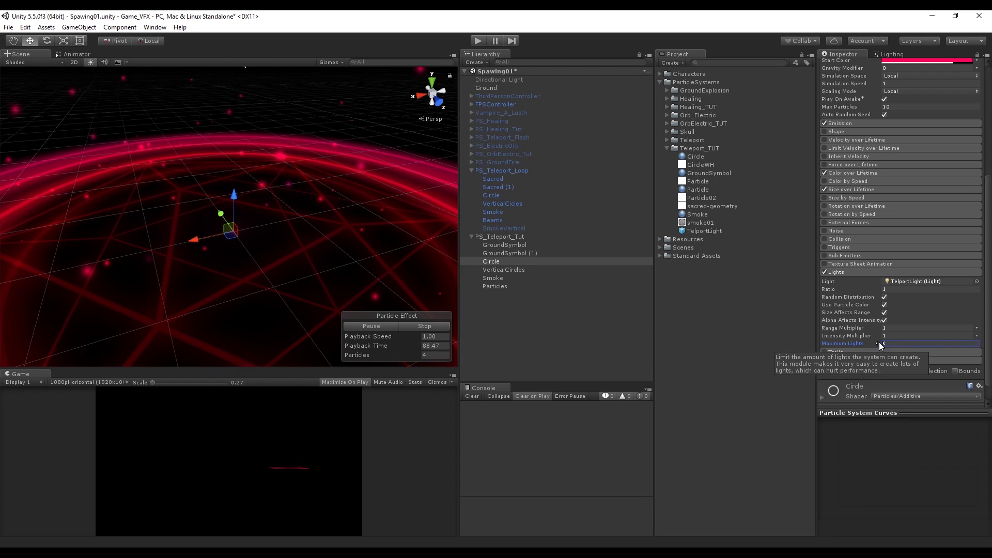
{"action": "left_click_drag", "start_coordinate": [884, 335], "coordinate": [930, 330]}
{"action": "left_click", "coordinate": [902, 331]}
{"action": "type", "text": "10"}
{"action": "key", "text": "Tab"}
{"action": "key", "text": "Tab"}
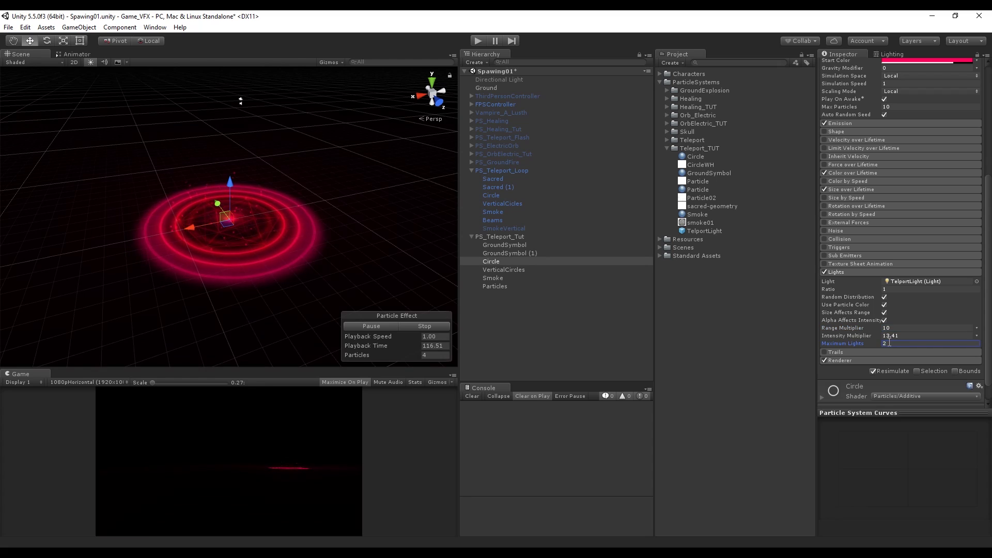
{"action": "type", "text": "2"}
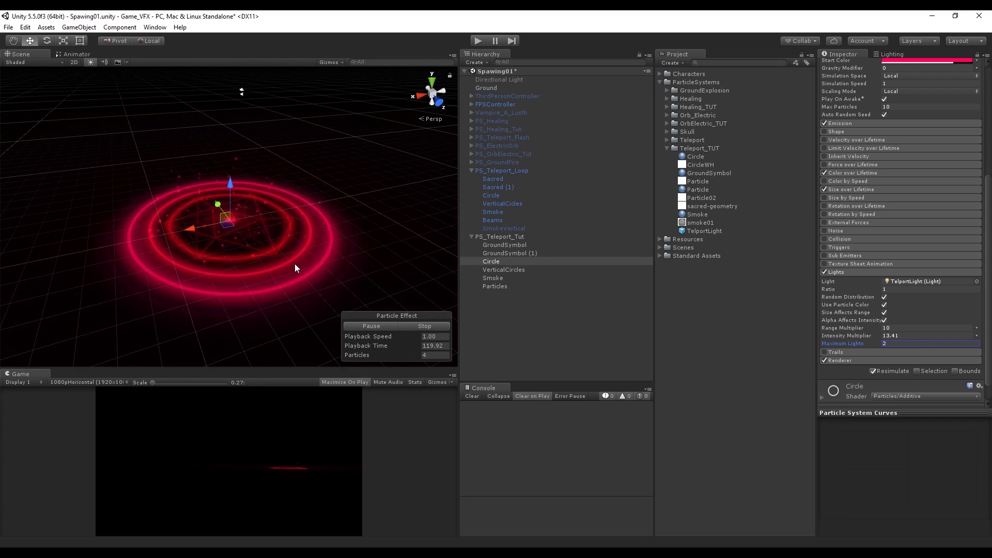
Step: Turn off Use Particle Color for the Circle system's lights and lower their range multiplier
{"action": "left_click", "coordinate": [884, 305]}
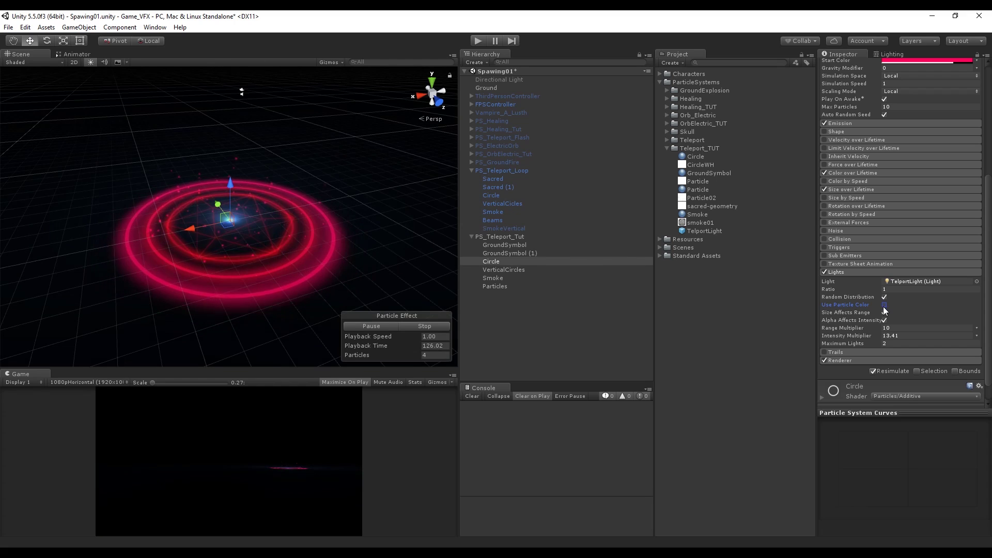
{"action": "left_click_drag", "start_coordinate": [879, 328], "coordinate": [825, 331]}
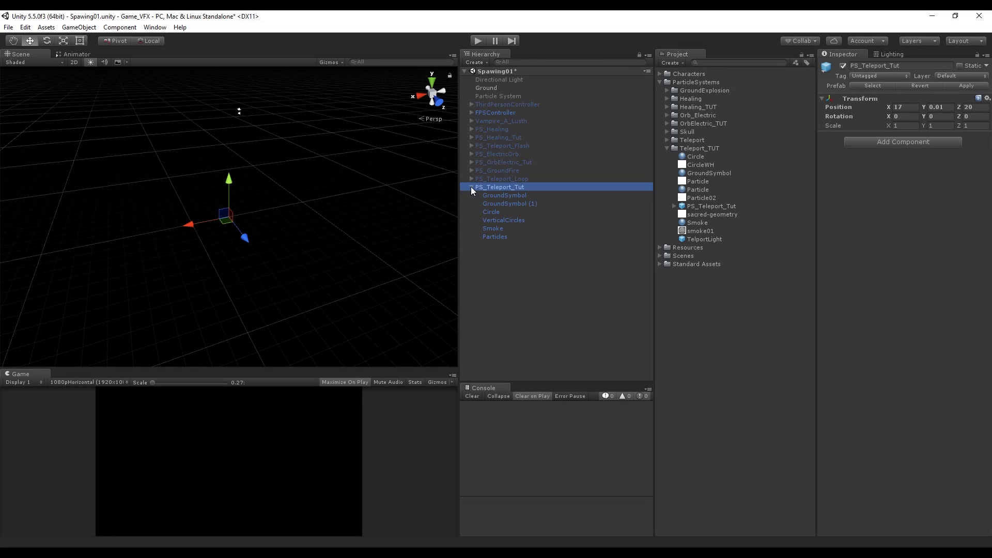
Step: Duplicate PS_Teleport_Tut, then adjust the duration and turn off looping for the copy's two ground symbols and Circle system
{"action": "right_click", "coordinate": [488, 187]}
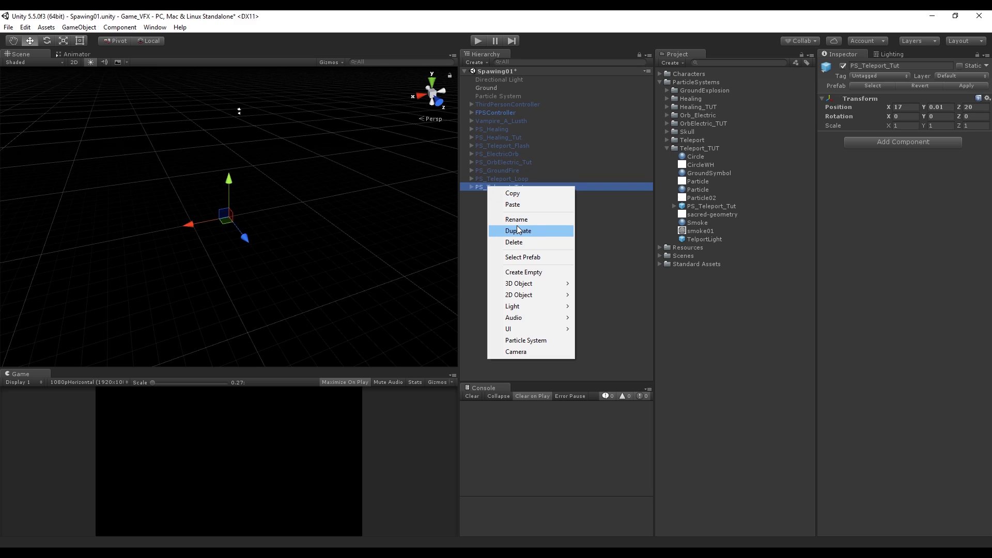
{"action": "left_click", "coordinate": [518, 231]}
{"action": "left_click", "coordinate": [491, 205]}
{"action": "left_click", "coordinate": [896, 172]}
{"action": "left_click", "coordinate": [594, 212]}
{"action": "left_click", "coordinate": [886, 173]}
{"action": "left_click", "coordinate": [548, 220]}
{"action": "left_click", "coordinate": [886, 173]}
Step: Set a duration of 3 and turn off looping for the copy's VerticalCircles, Smoke and Particles systems
{"action": "left_click", "coordinate": [563, 228]}
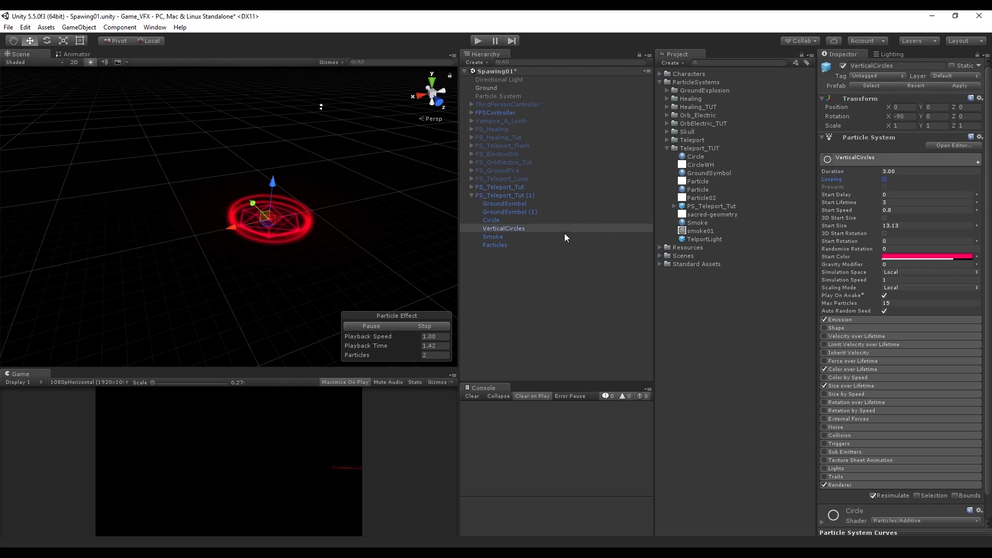
{"action": "left_click", "coordinate": [567, 236]}
{"action": "left_click", "coordinate": [516, 244]}
{"action": "left_click", "coordinate": [885, 171]}
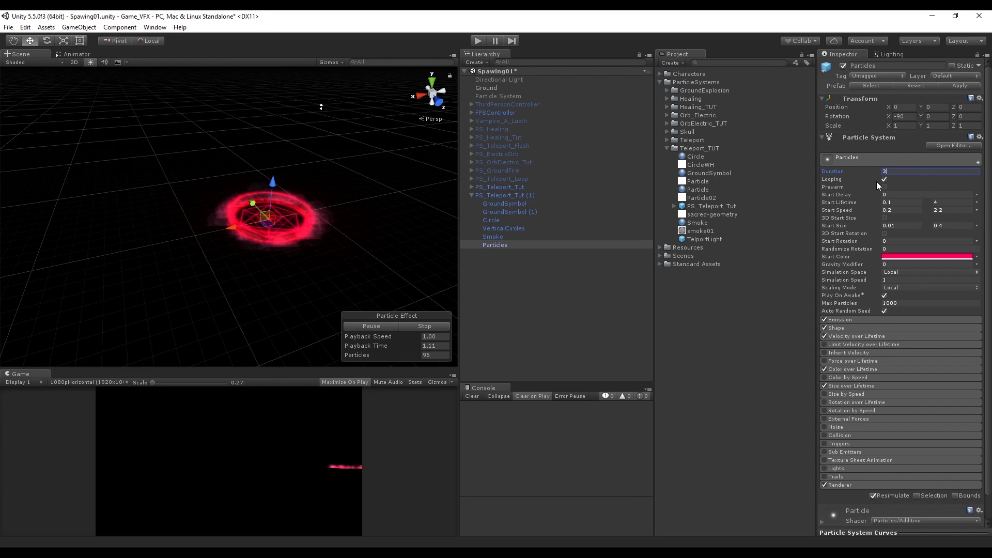
Step: Review the start delay and timing settings of the copy's Smoke, Particles, VerticalCircles and ground symbol systems
{"action": "left_click", "coordinate": [506, 227]}
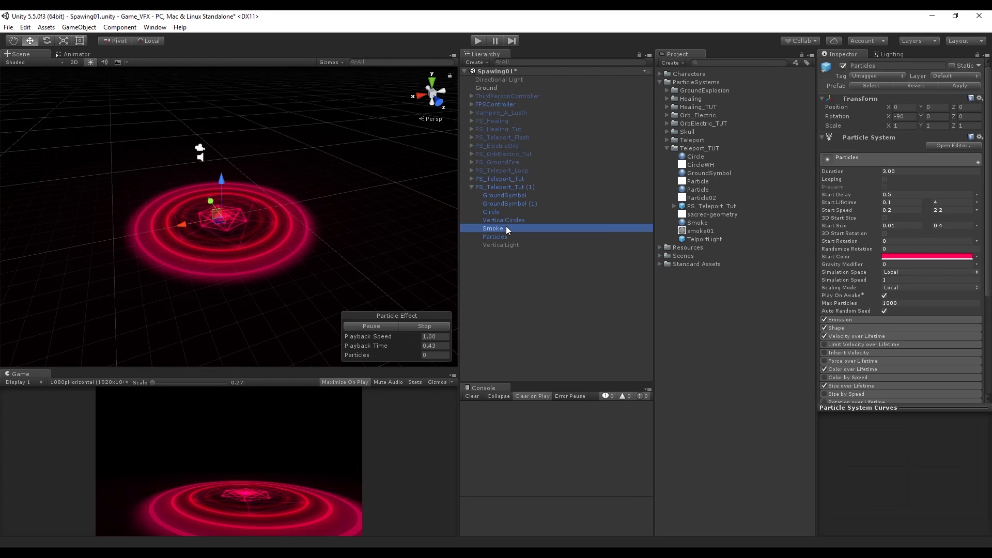
{"action": "left_click", "coordinate": [902, 195]}
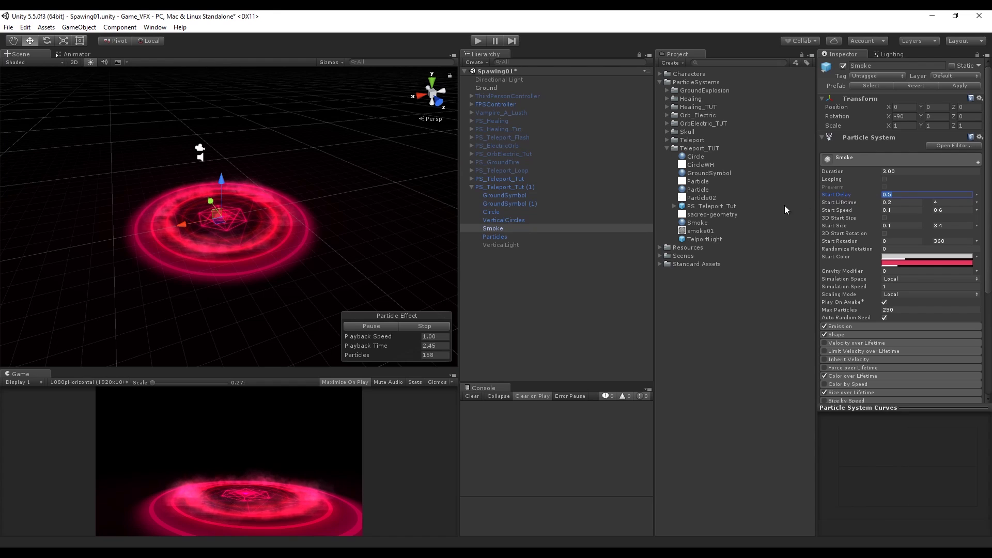
{"action": "left_click", "coordinate": [507, 237]}
{"action": "left_click", "coordinate": [892, 194]}
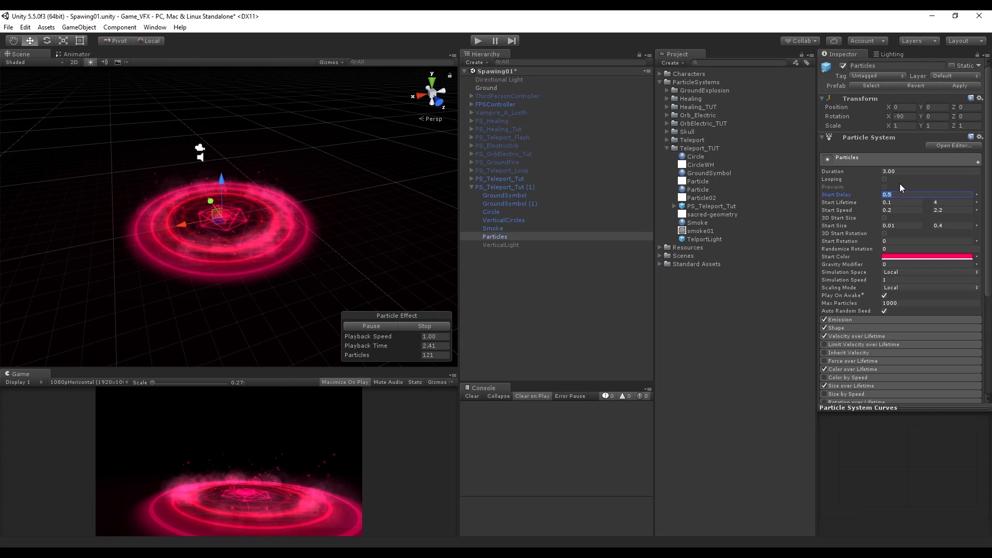
{"action": "left_click", "coordinate": [498, 222]}
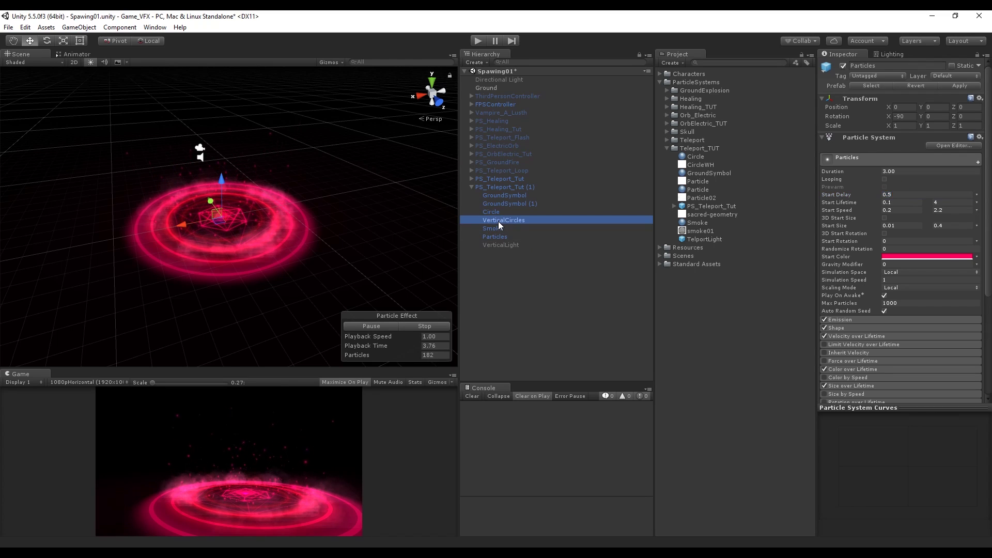
{"action": "left_click", "coordinate": [894, 201]}
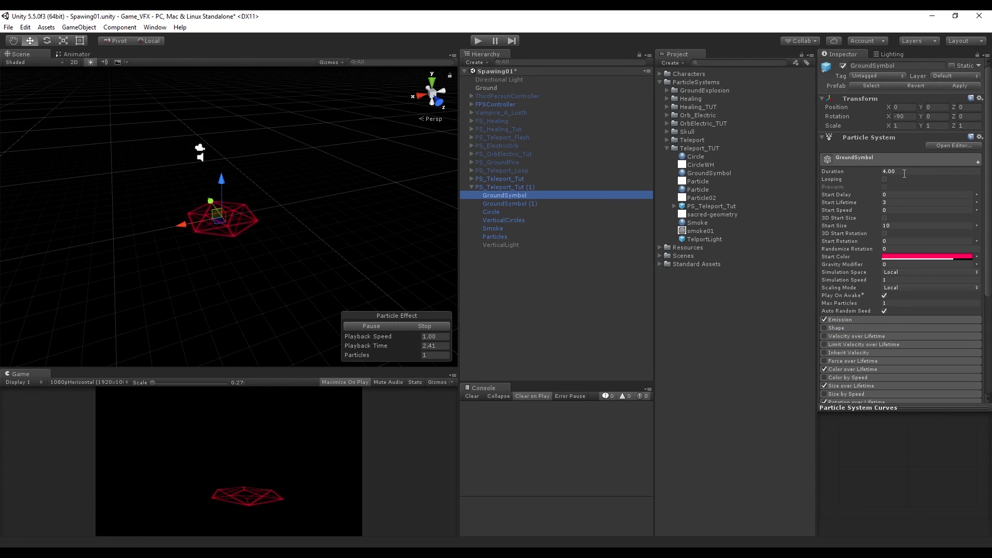
{"action": "left_click", "coordinate": [497, 204]}
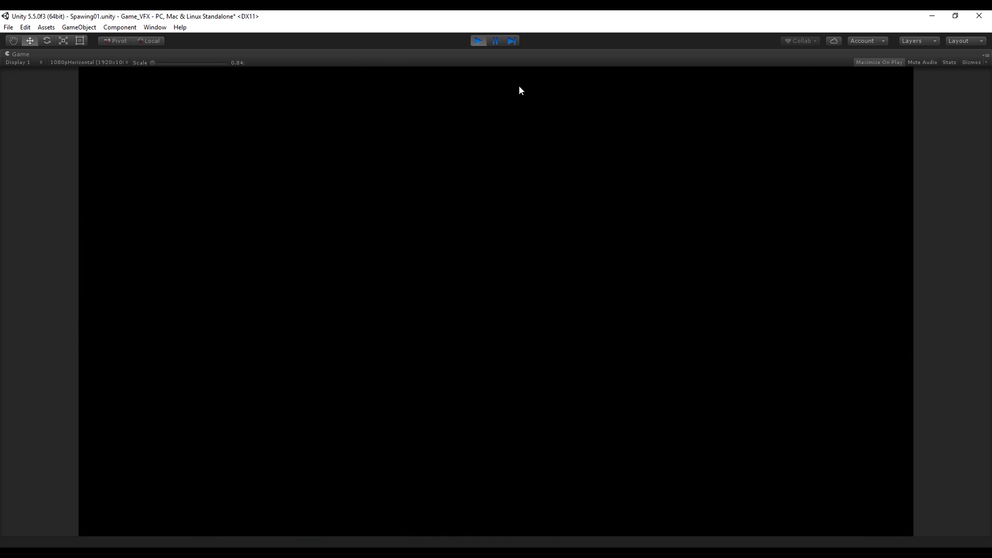
Step: Restart play mode to preview the non-looping teleport effect in the maximized game view
{"action": "left_click", "coordinate": [477, 40]}
{"action": "left_click", "coordinate": [476, 40]}
{"action": "left_click", "coordinate": [476, 41]}
{"action": "key", "text": "ctrl+p"}
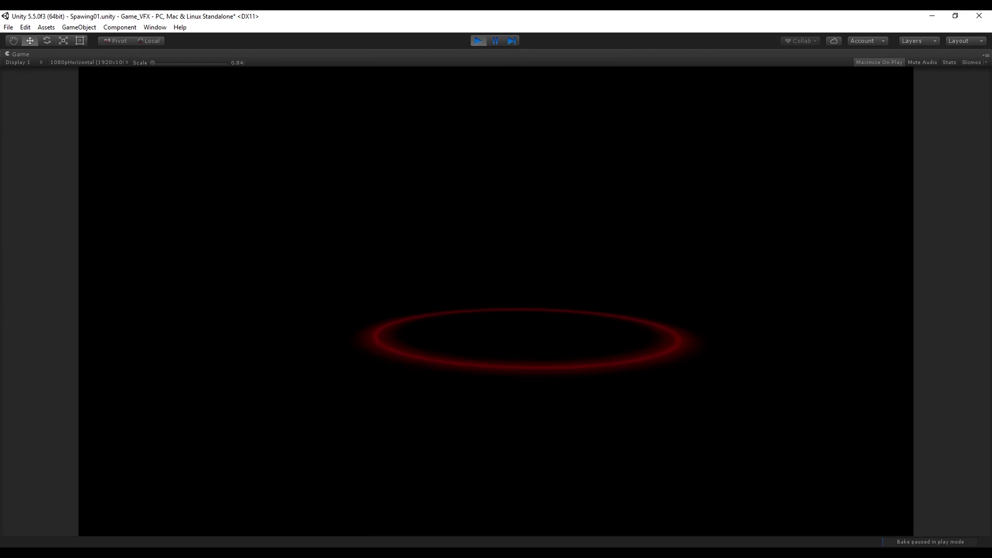